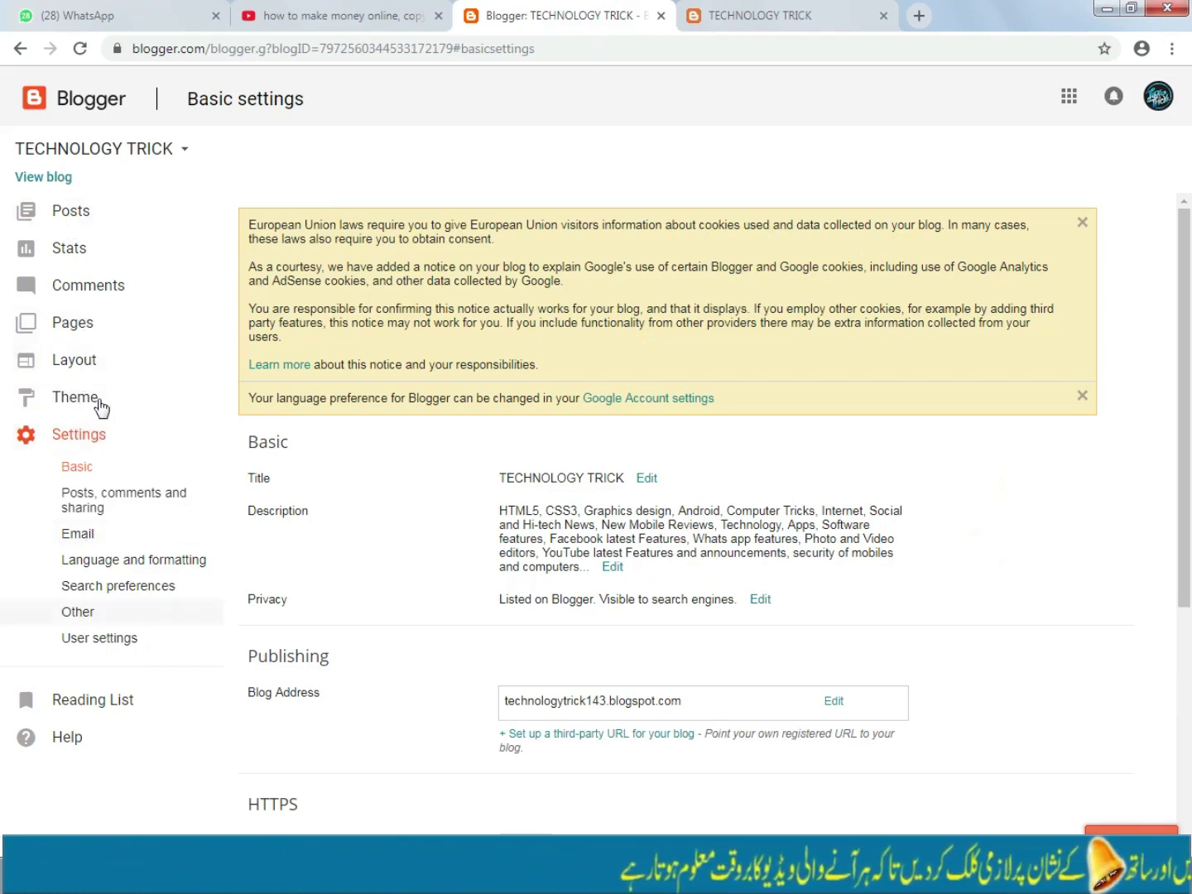
Look through the blog's list of pages, and open its Theme settings
{"action": "left_click", "coordinate": [82, 324]}
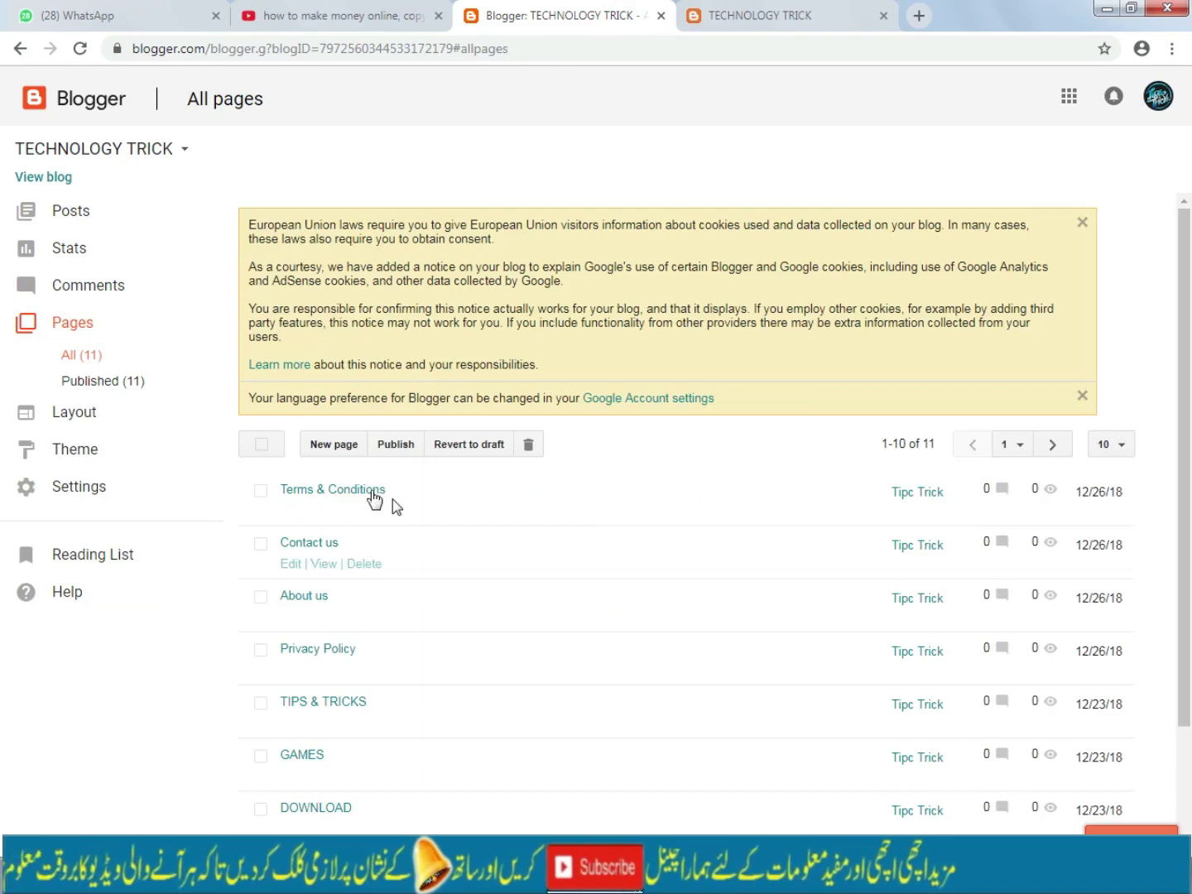
{"action": "left_click", "coordinate": [335, 543]}
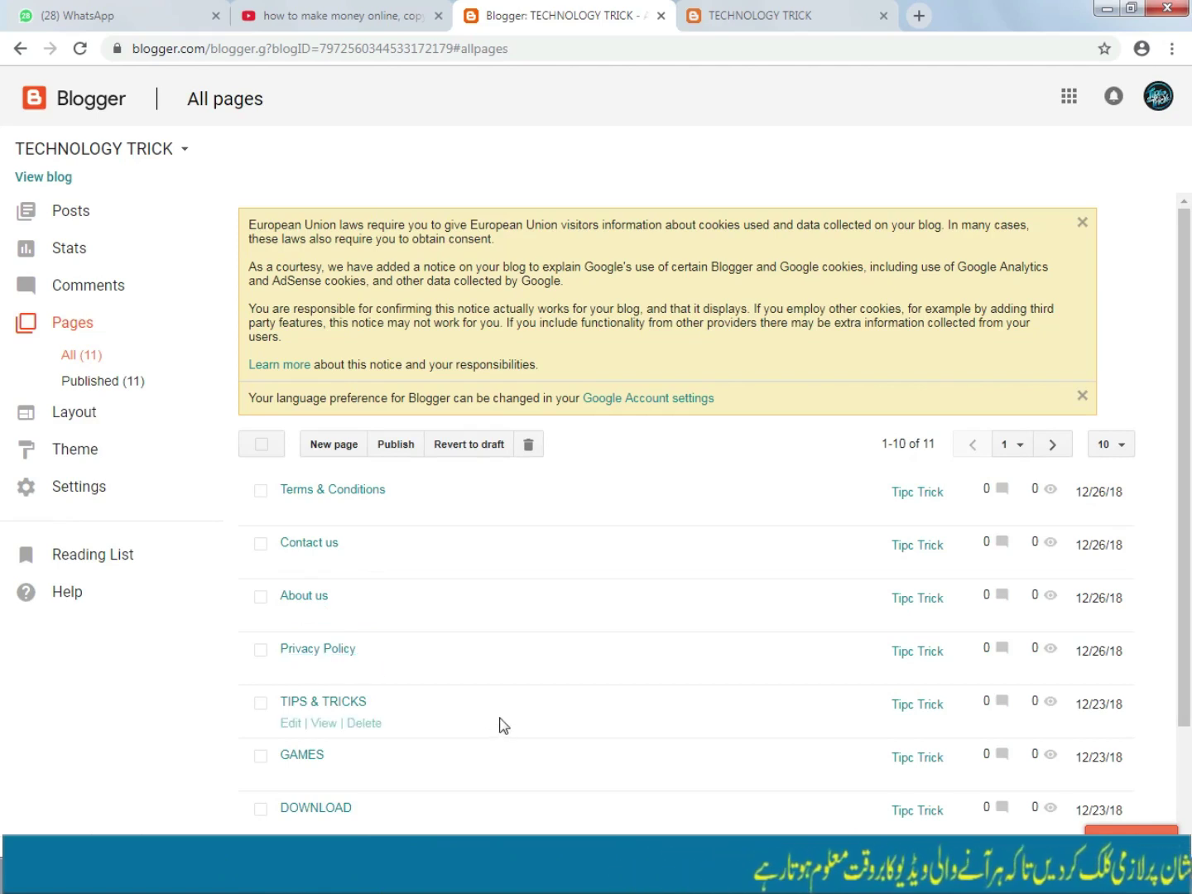
{"action": "scroll", "coordinate": [510, 713], "scroll_direction": "down", "scroll_amount": 2}
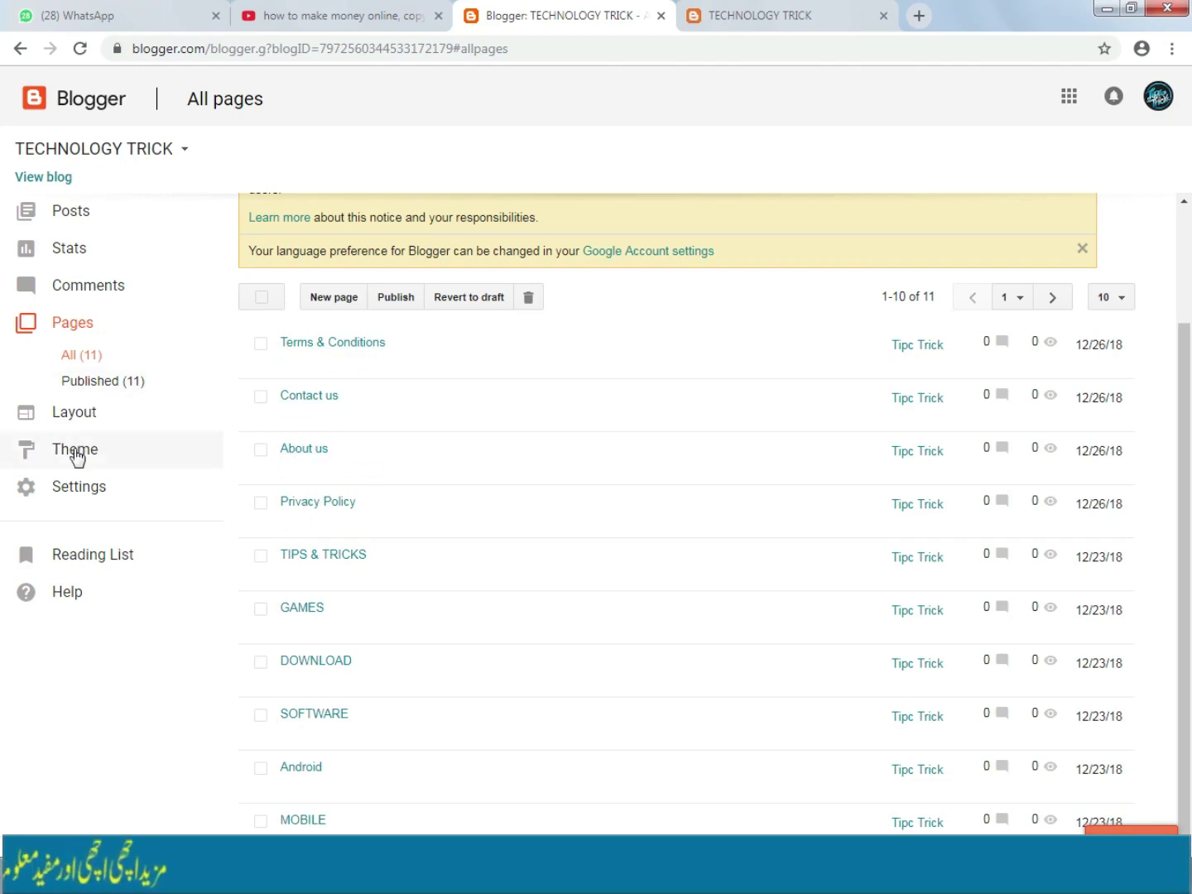
{"action": "left_click", "coordinate": [76, 454]}
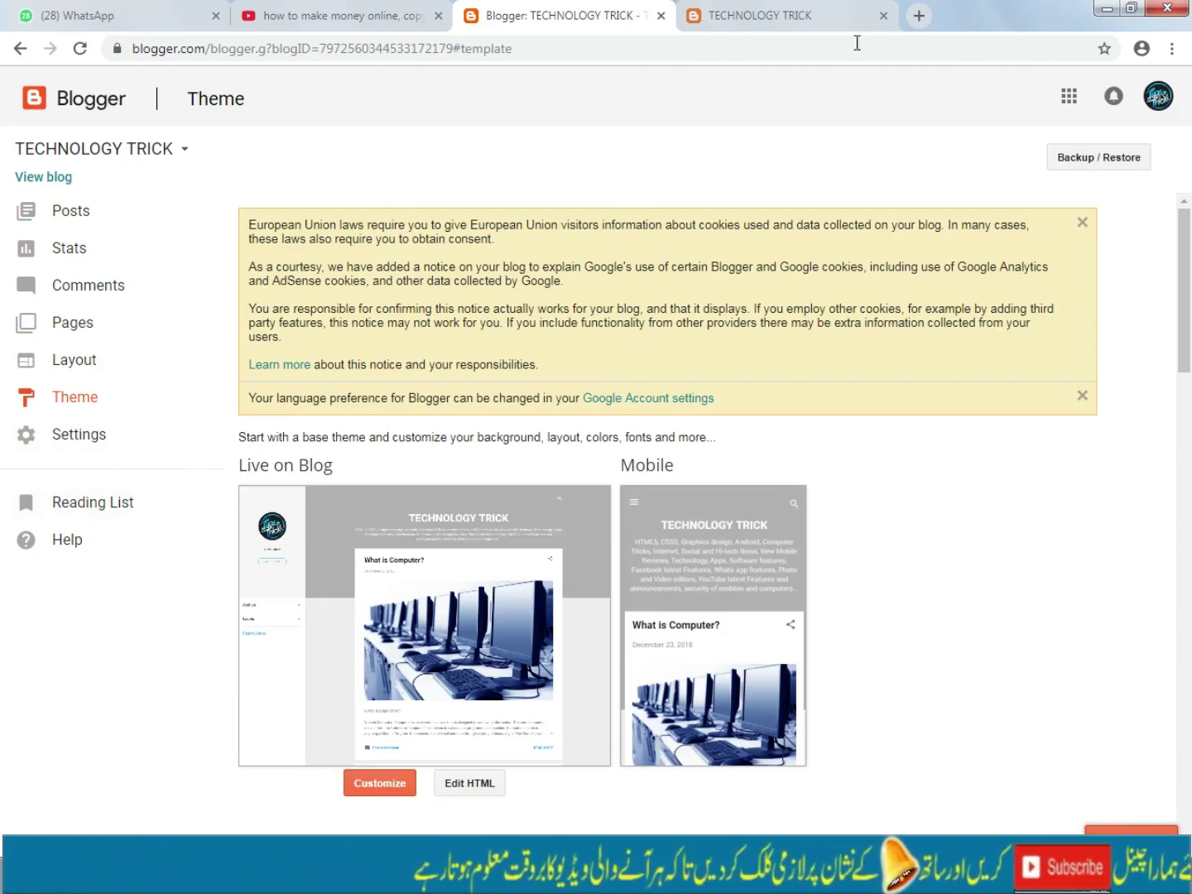
Search Google for "gooyaabi templates" in a new tab and open the responsive templates on gooyaabitemplates.com
{"action": "left_click", "coordinate": [916, 20]}
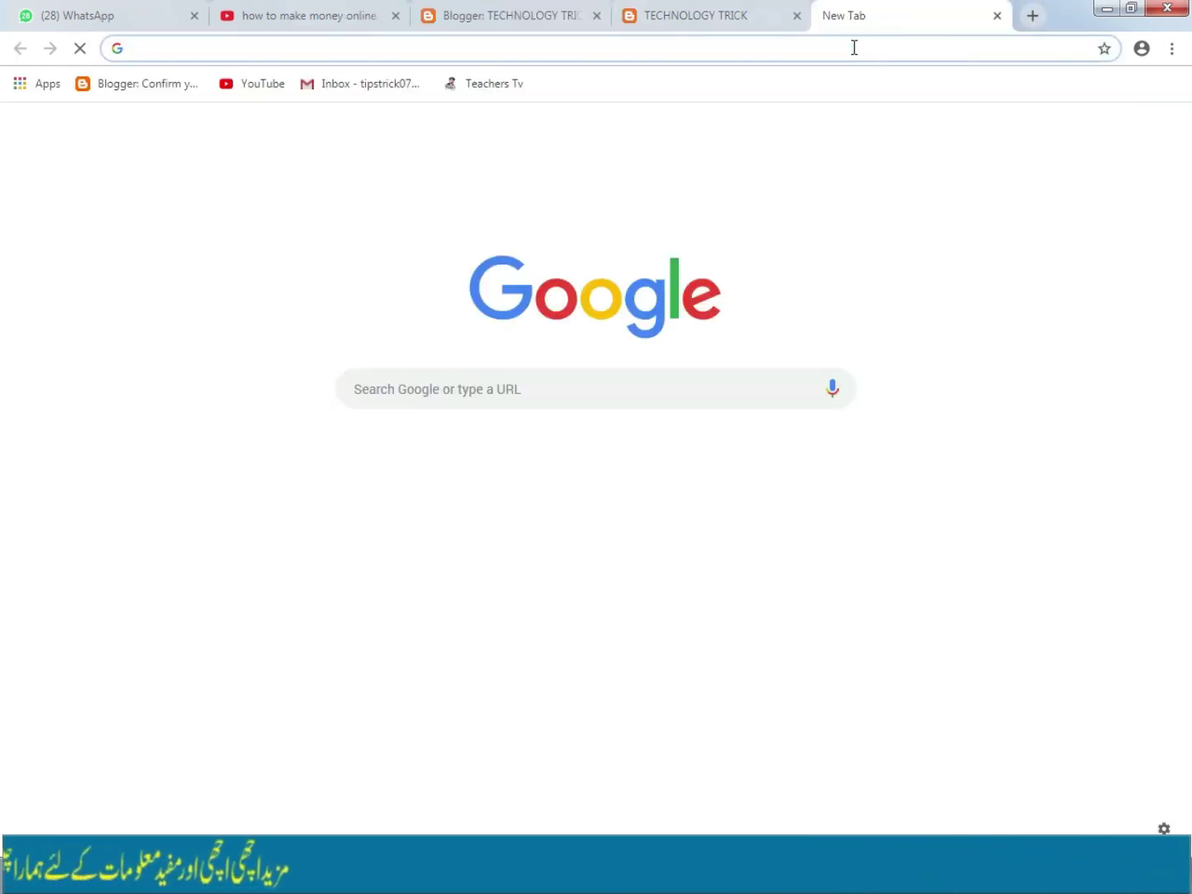
{"action": "type", "text": "gooyaabi templates wordpress"}
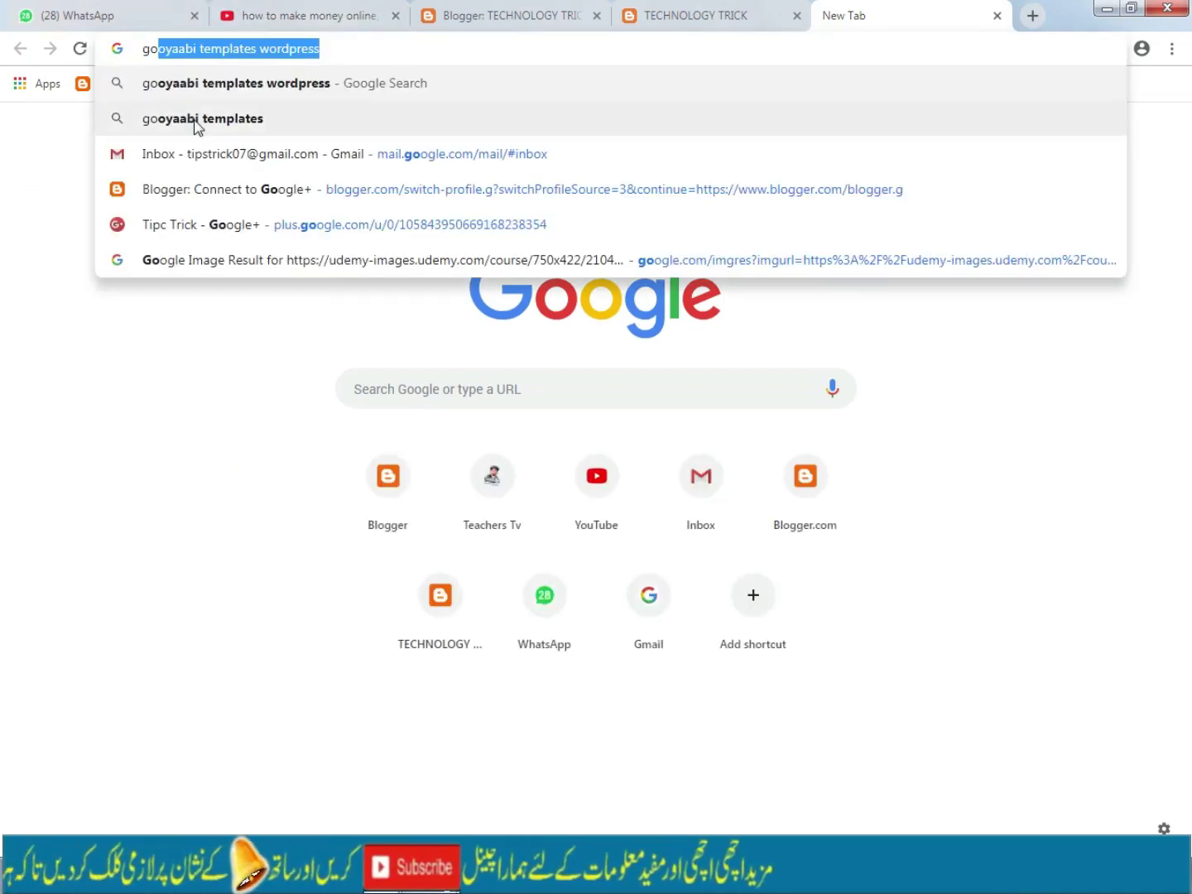
{"action": "left_click", "coordinate": [265, 118]}
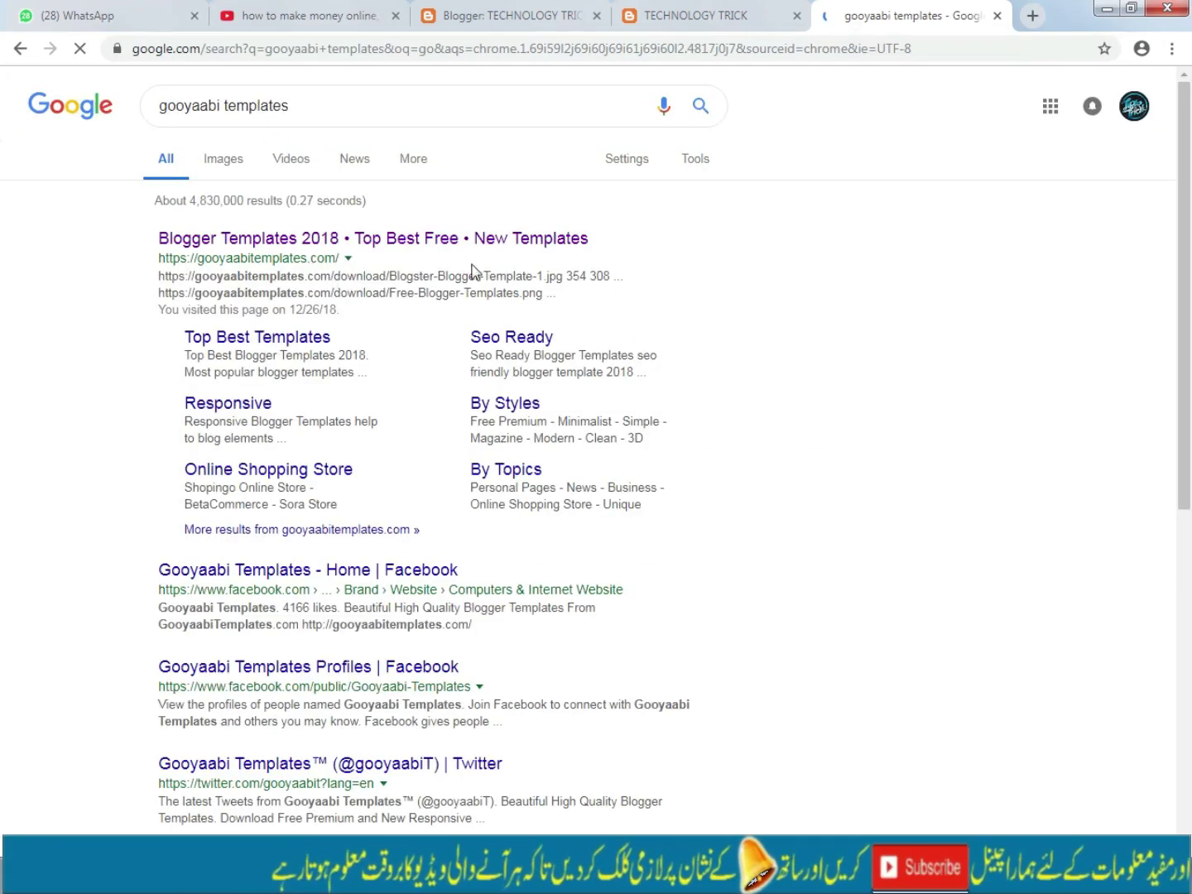
{"action": "left_click", "coordinate": [336, 238]}
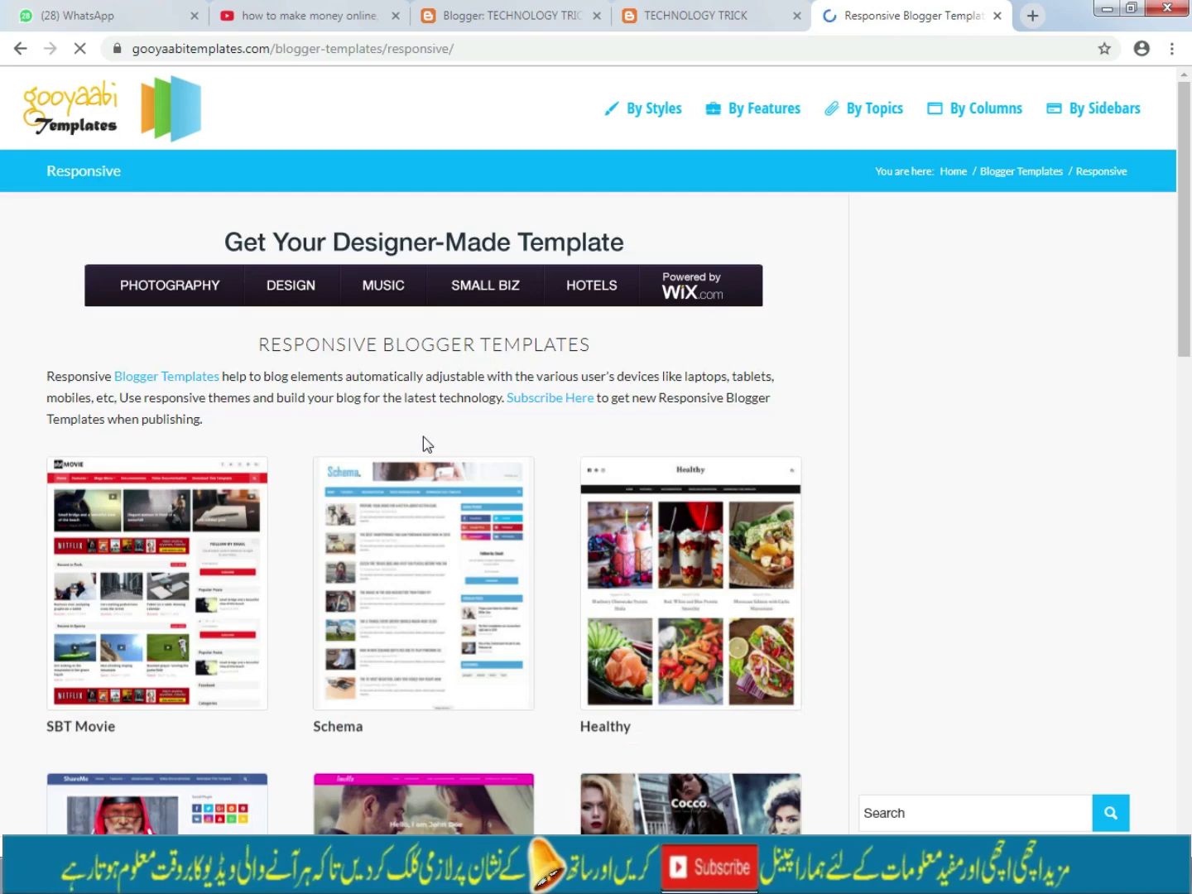
Browse the first page of responsive Blogger templates and open the Video template in a new tab
{"action": "scroll", "coordinate": [423, 435], "scroll_direction": "down", "scroll_amount": 3}
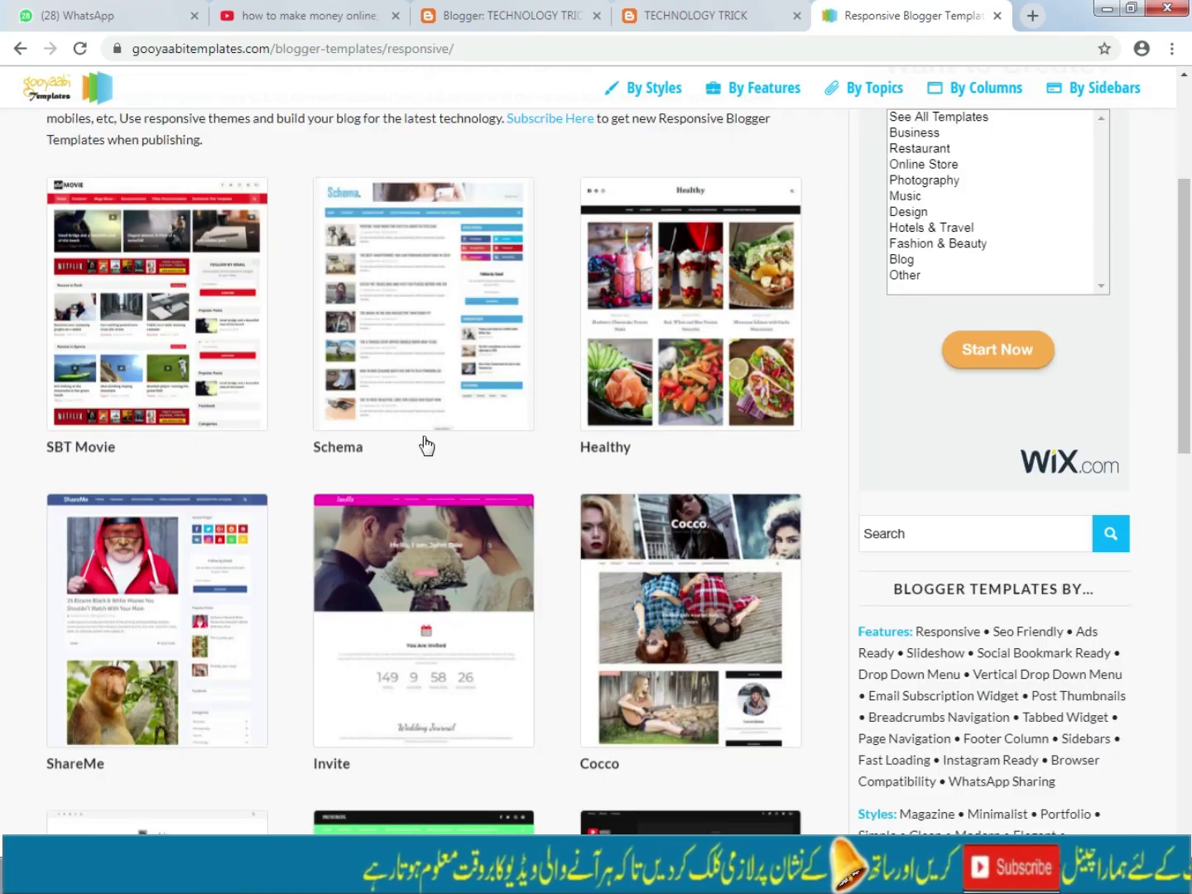
{"action": "scroll", "coordinate": [426, 446], "scroll_direction": "down", "scroll_amount": 5}
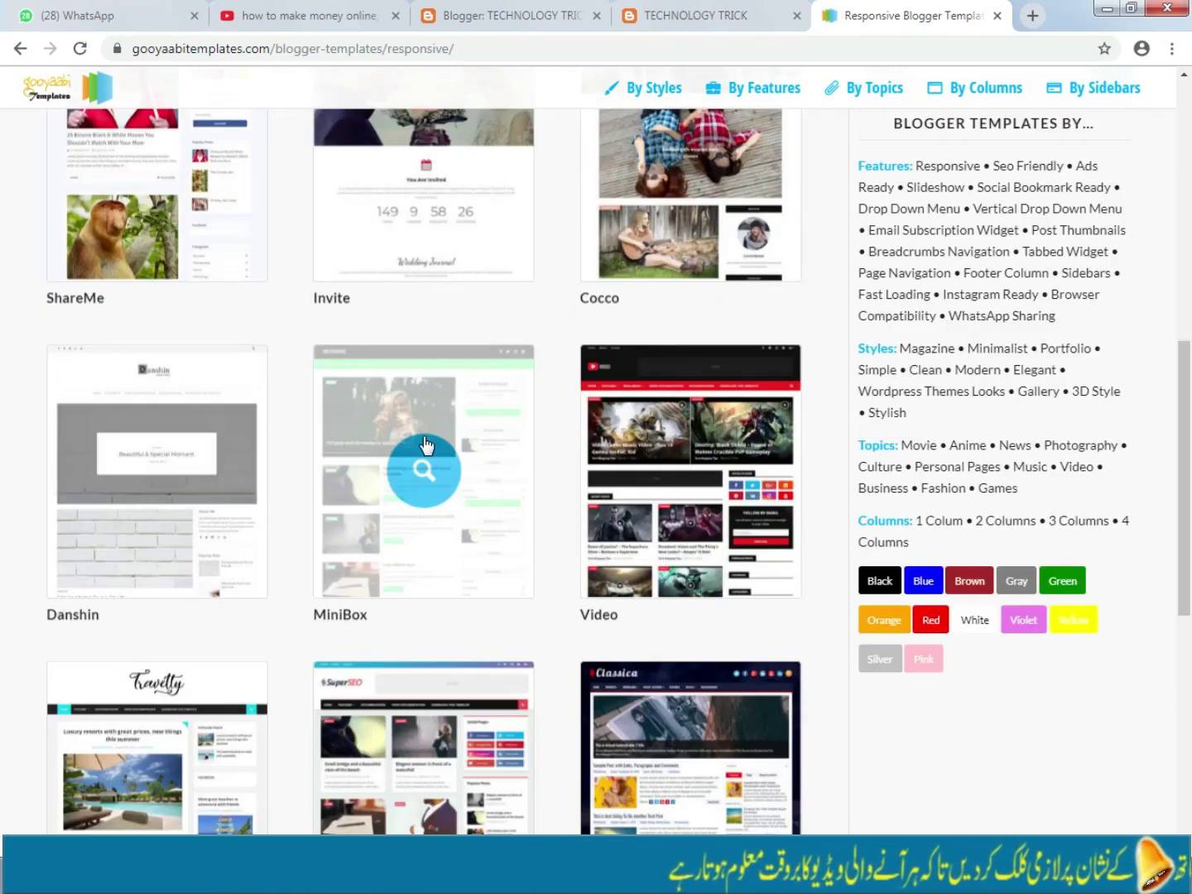
{"action": "scroll", "coordinate": [427, 445], "scroll_direction": "down", "scroll_amount": 2}
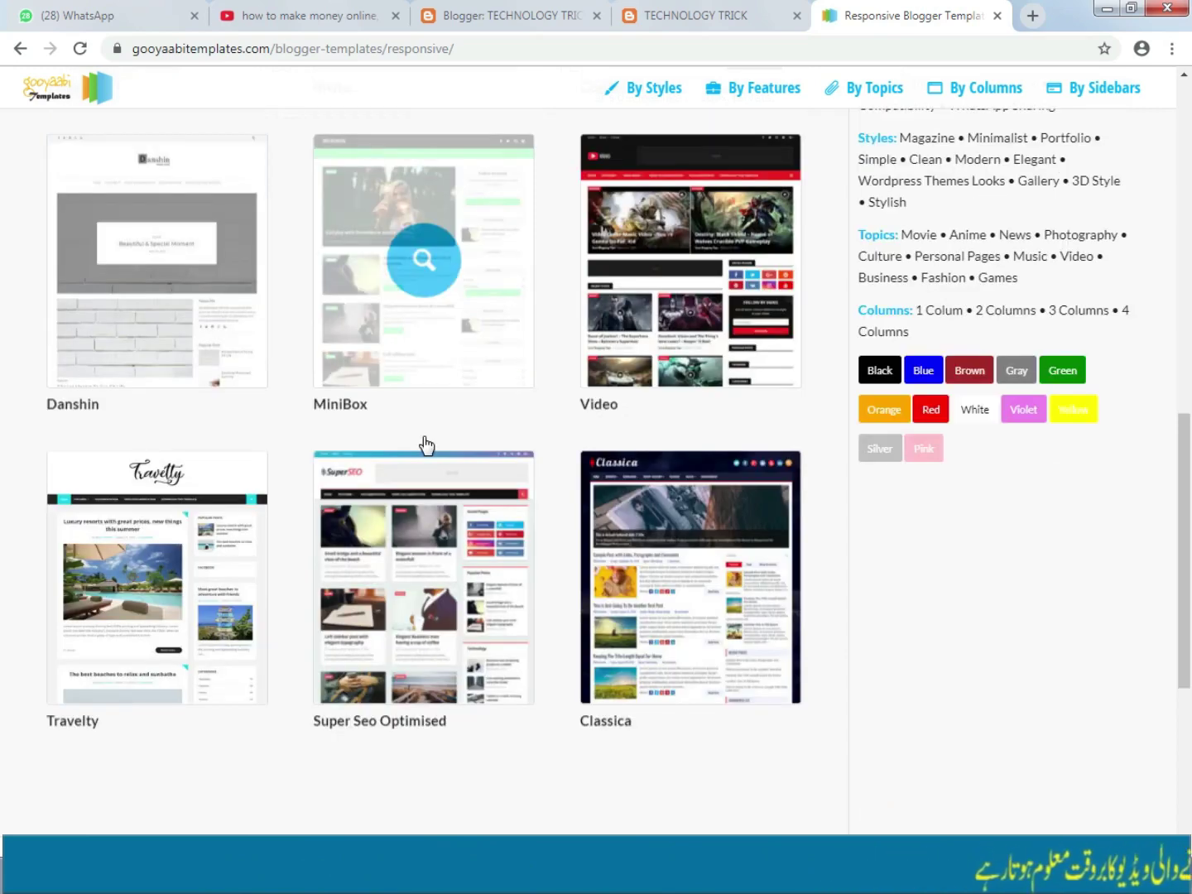
{"action": "scroll", "coordinate": [427, 445], "scroll_direction": "down", "scroll_amount": 4}
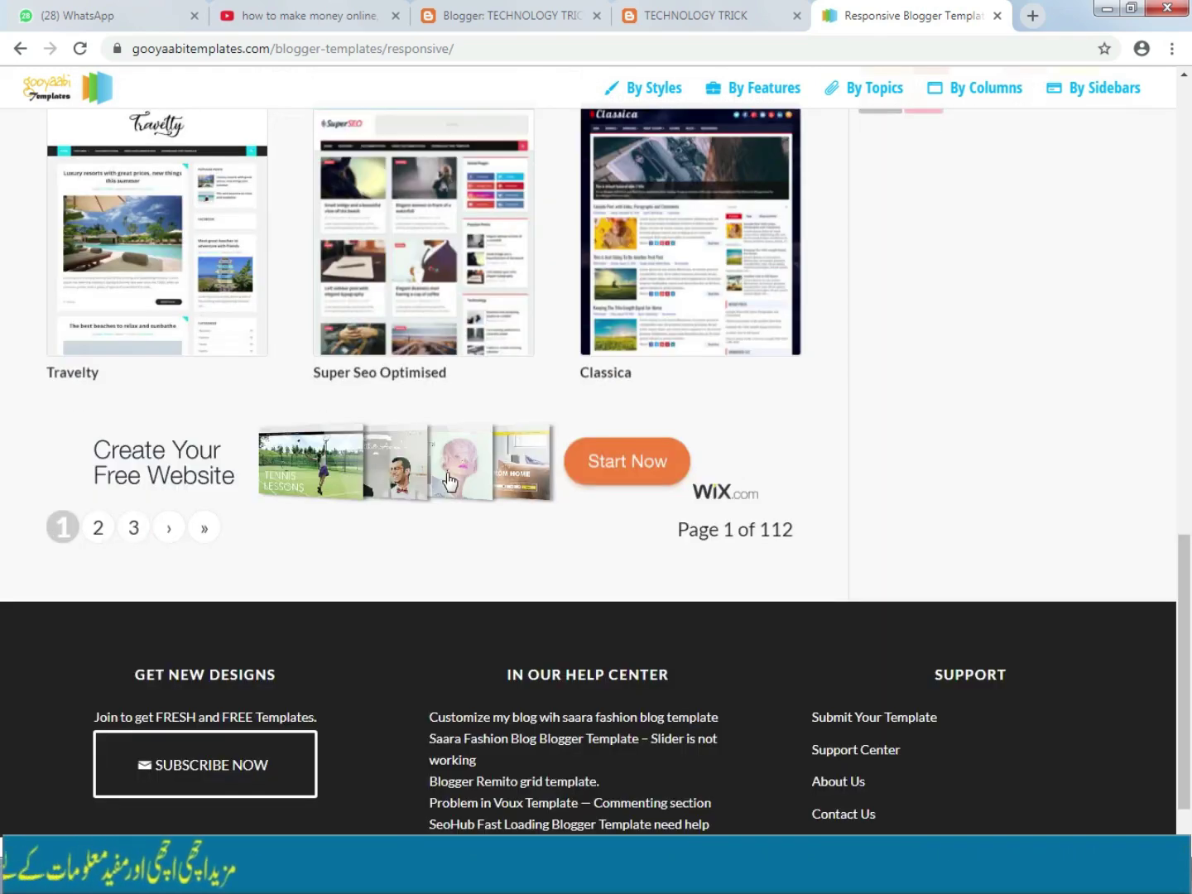
{"action": "scroll", "coordinate": [654, 499], "scroll_direction": "up", "scroll_amount": 3}
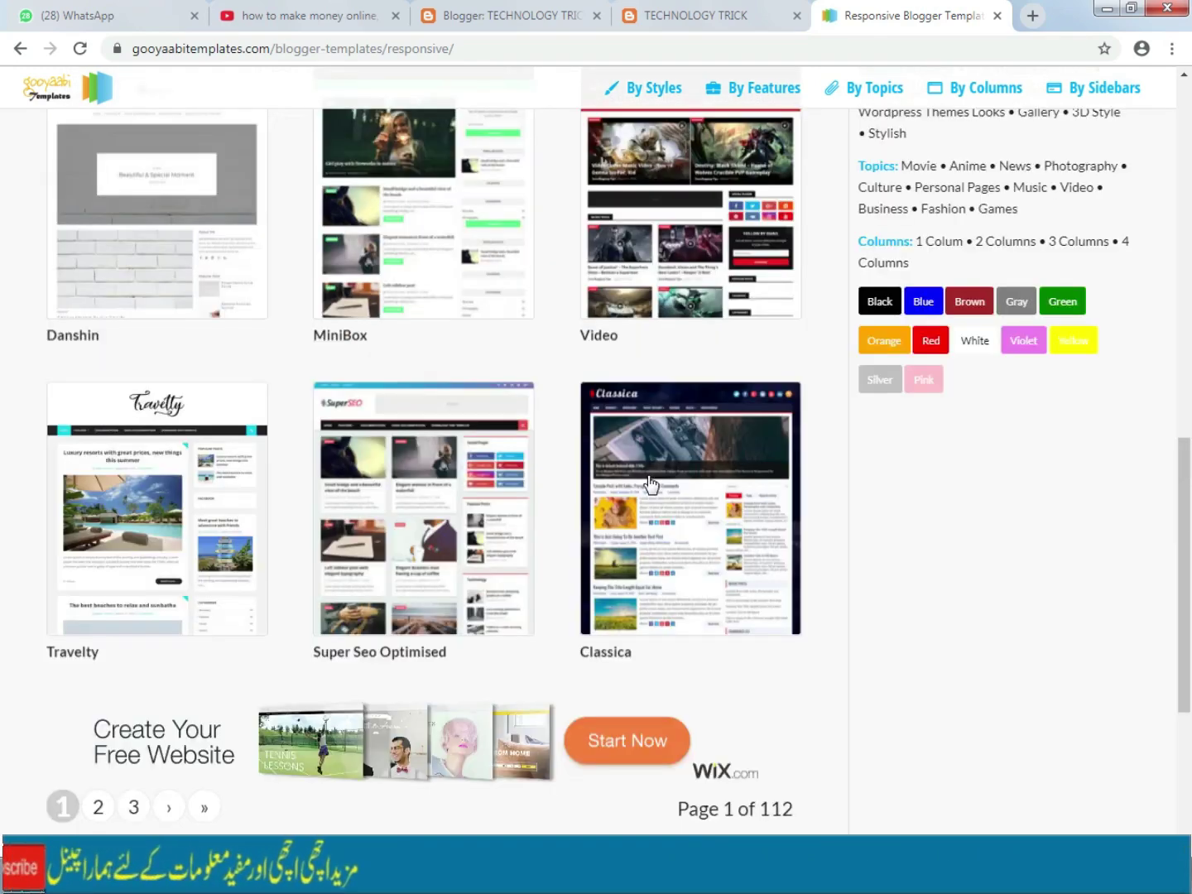
{"action": "scroll", "coordinate": [660, 419], "scroll_direction": "up", "scroll_amount": 3}
{"action": "right_click", "coordinate": [659, 418]}
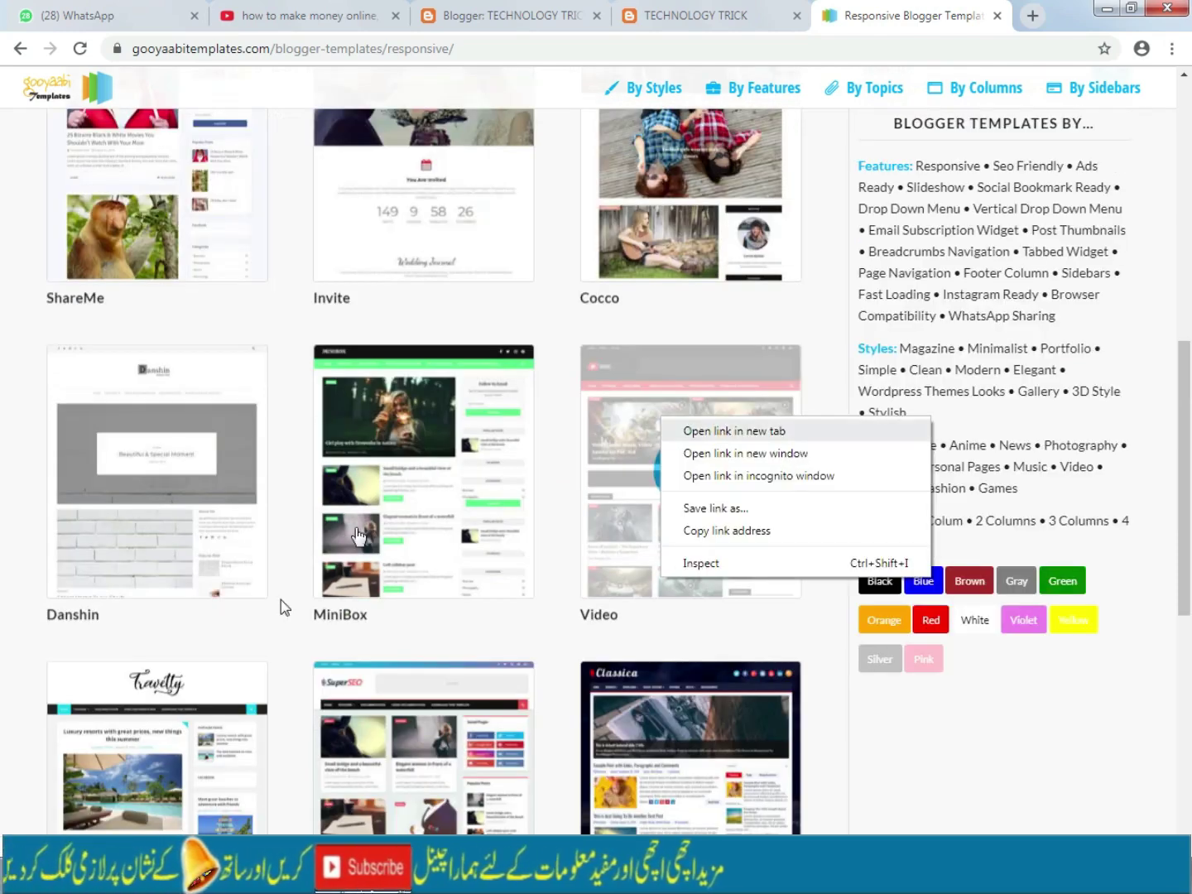
{"action": "key", "text": "Return"}
Go to page 2 of the responsive templates and look through its designs
{"action": "scroll", "coordinate": [100, 724], "scroll_direction": "down", "scroll_amount": 4}
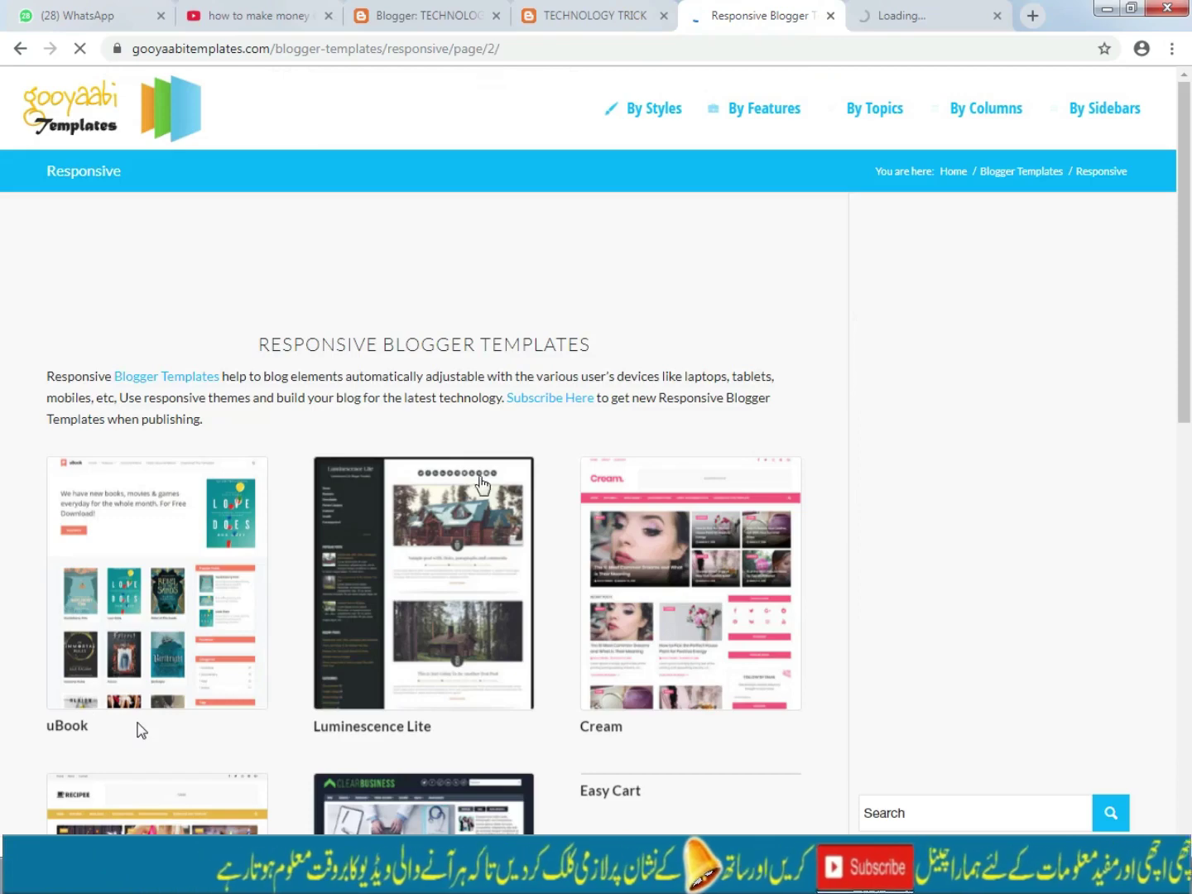
{"action": "scroll", "coordinate": [554, 433], "scroll_direction": "down", "scroll_amount": 3}
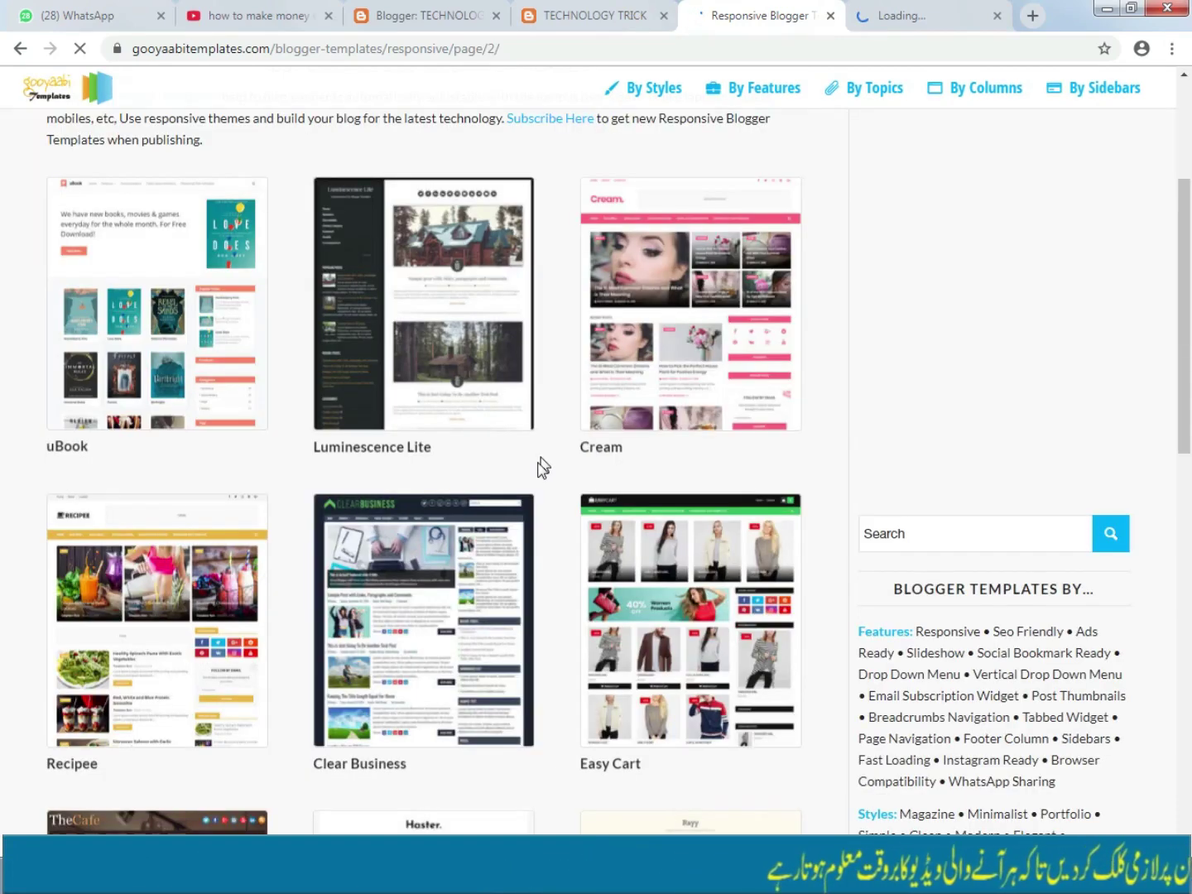
{"action": "scroll", "coordinate": [541, 468], "scroll_direction": "down", "scroll_amount": 3}
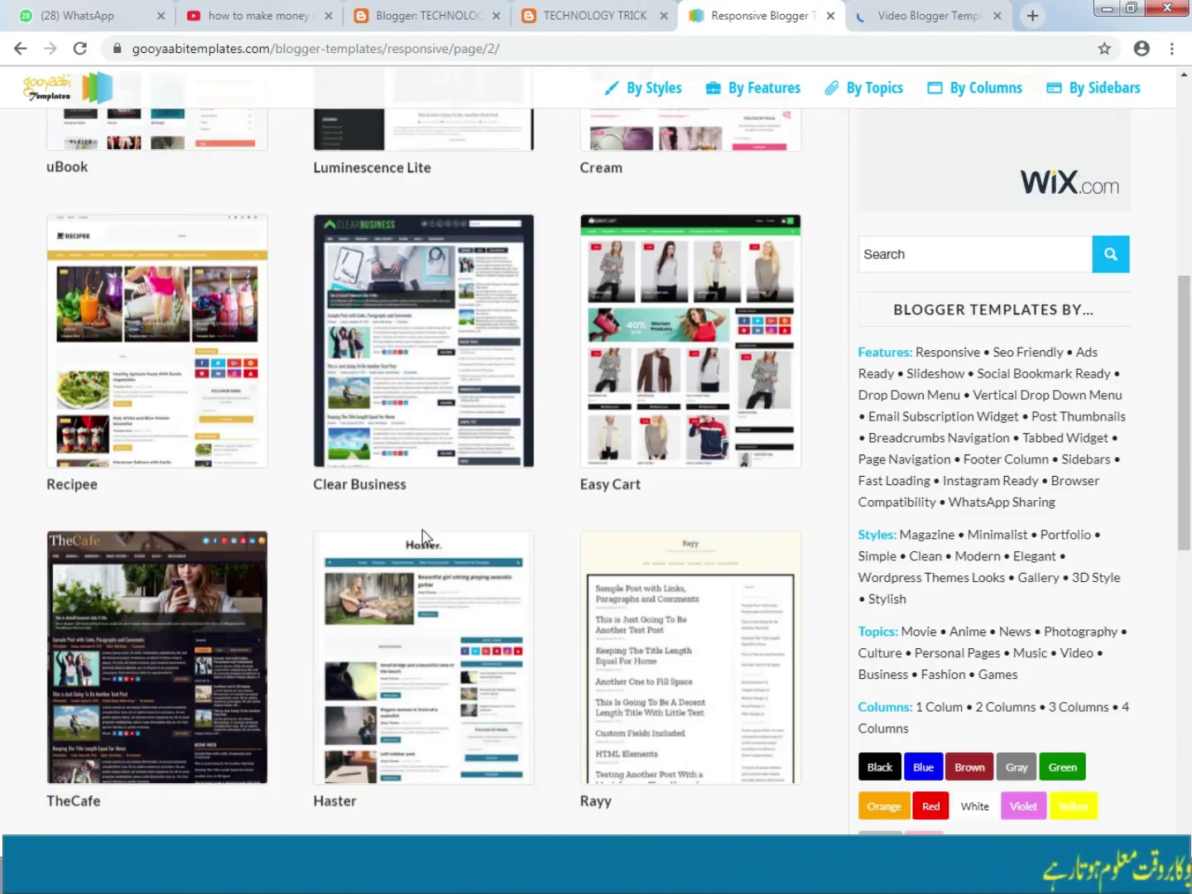
{"action": "scroll", "coordinate": [423, 537], "scroll_direction": "down", "scroll_amount": 3}
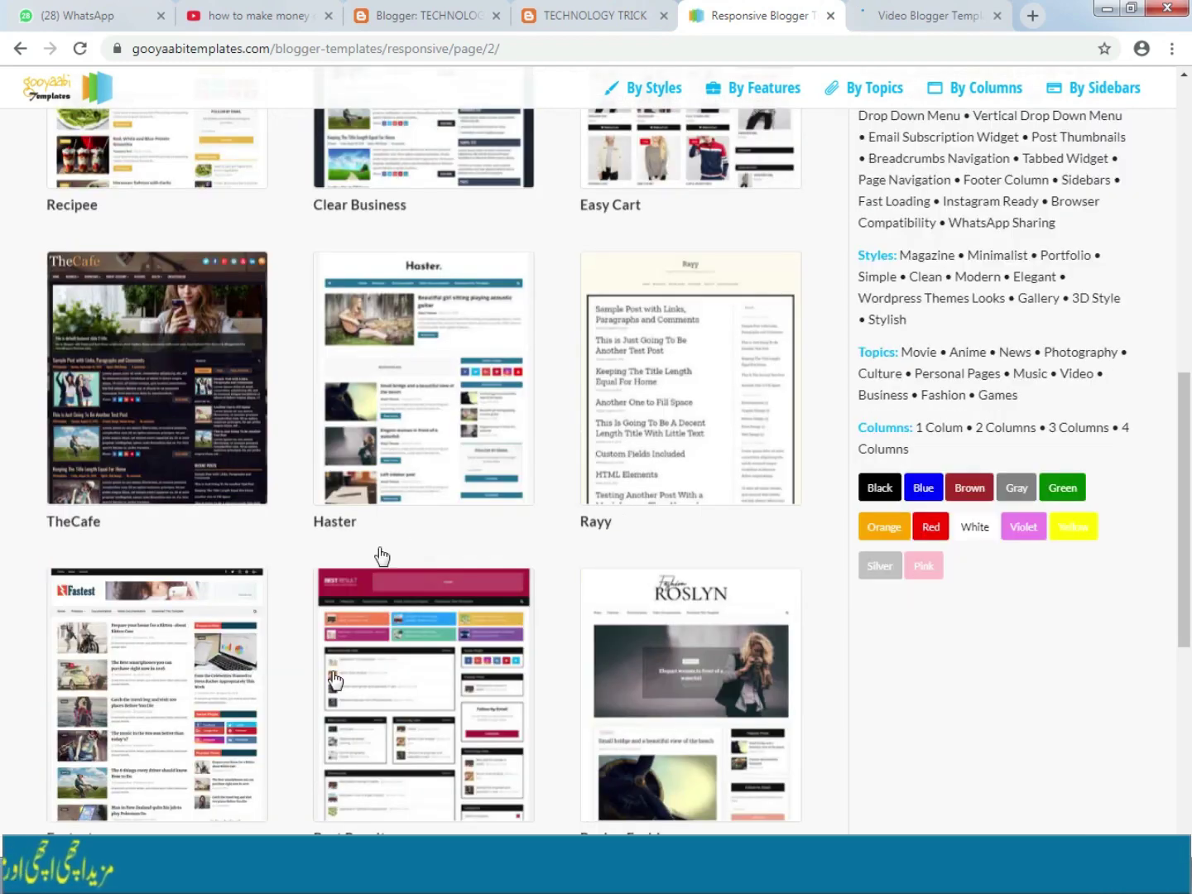
{"action": "scroll", "coordinate": [382, 555], "scroll_direction": "down", "scroll_amount": 3}
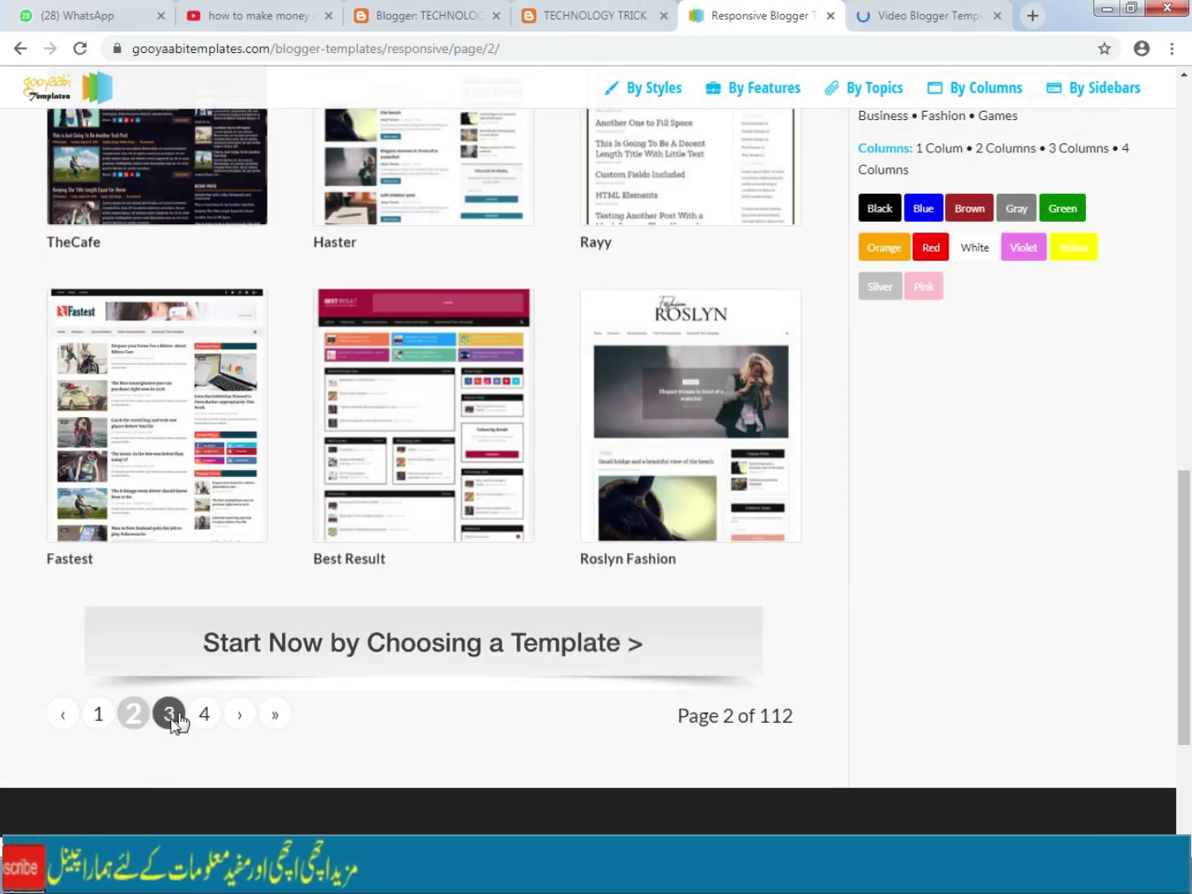
Open page 3 of the responsive templates and review the designs offered there
{"action": "left_click", "coordinate": [170, 715]}
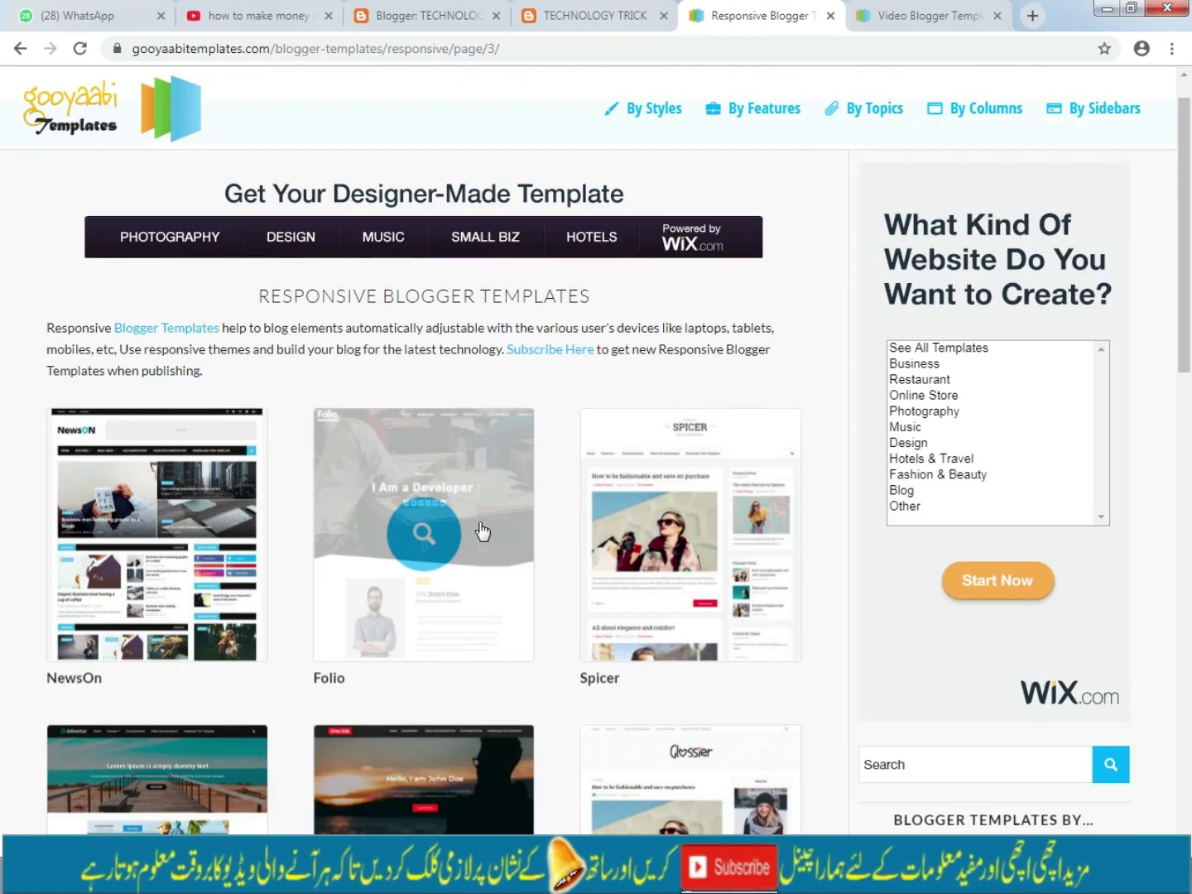
{"action": "scroll", "coordinate": [482, 531], "scroll_direction": "down", "scroll_amount": 3}
{"action": "scroll", "coordinate": [375, 579], "scroll_direction": "down", "scroll_amount": 3}
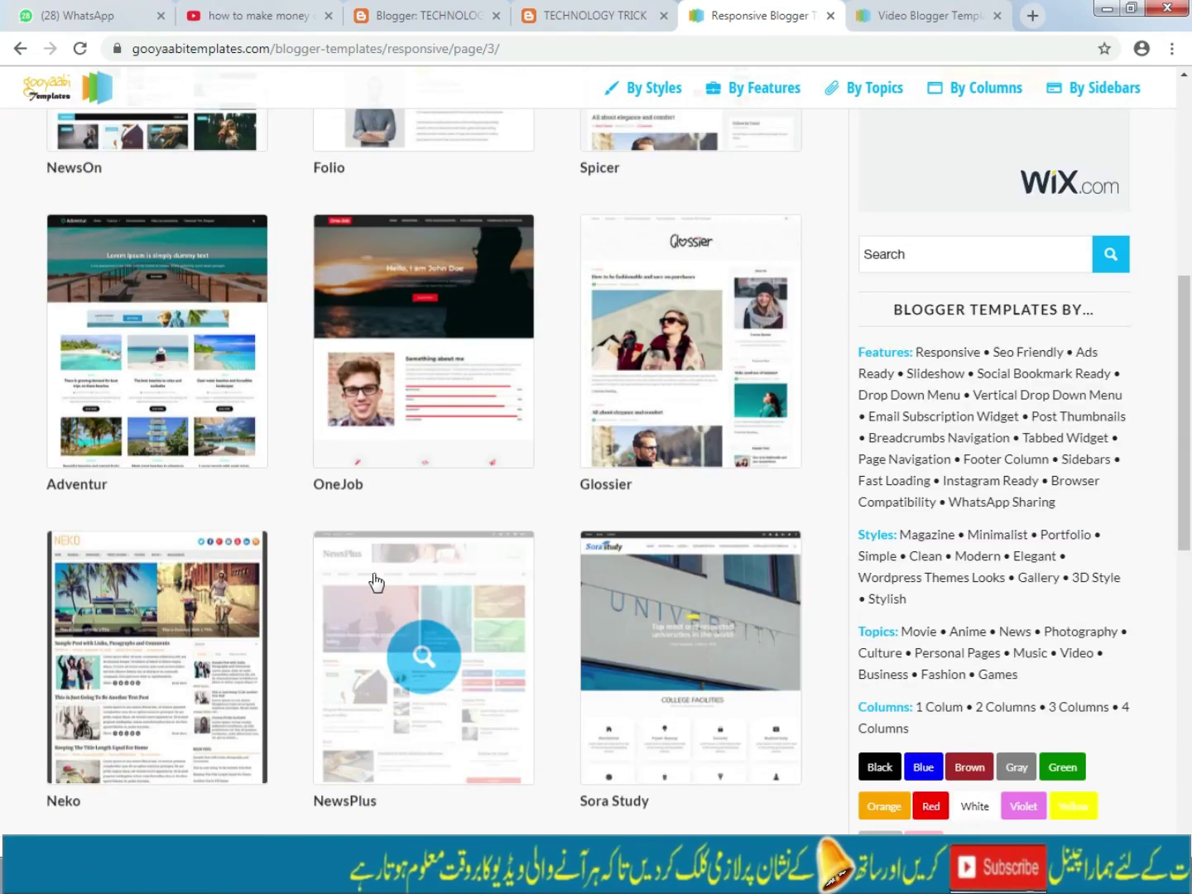
{"action": "scroll", "coordinate": [340, 666], "scroll_direction": "down", "scroll_amount": 3}
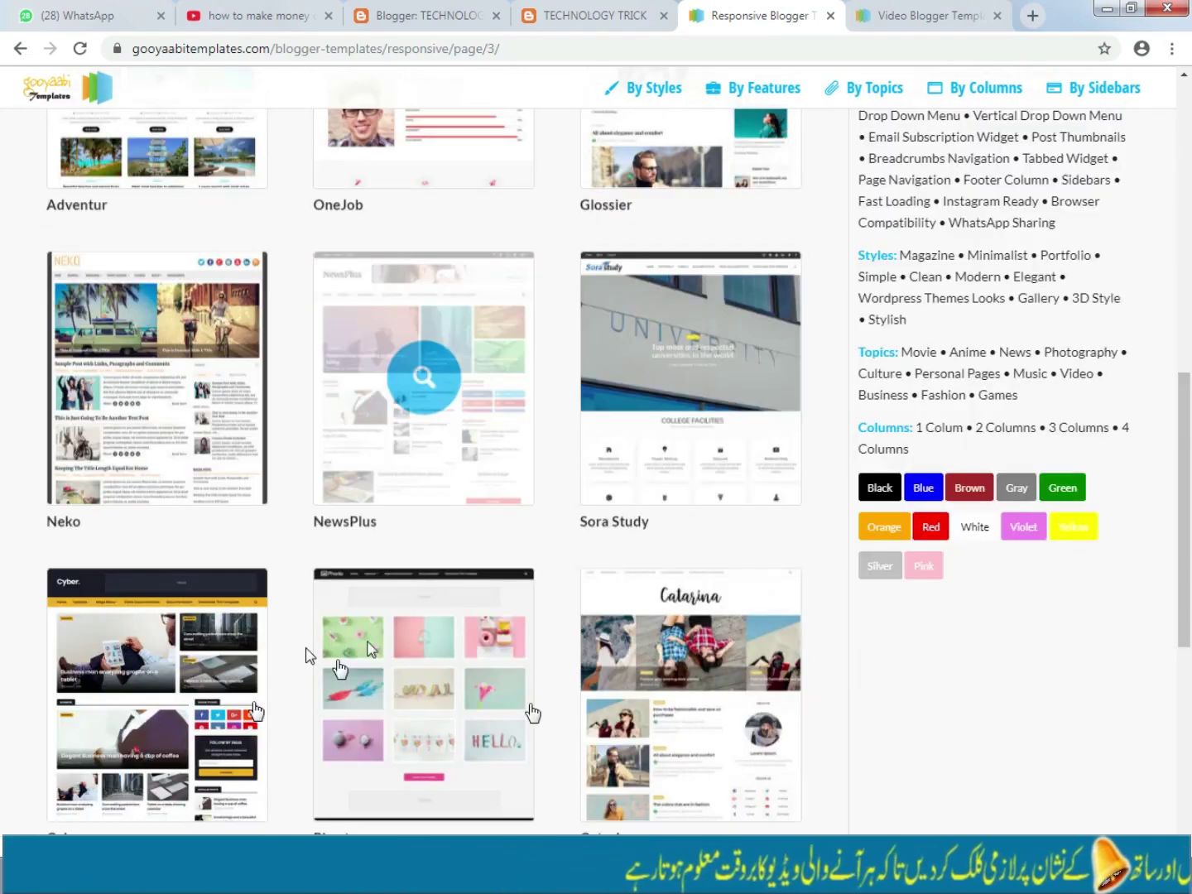
{"action": "scroll", "coordinate": [532, 713], "scroll_direction": "down", "scroll_amount": 1}
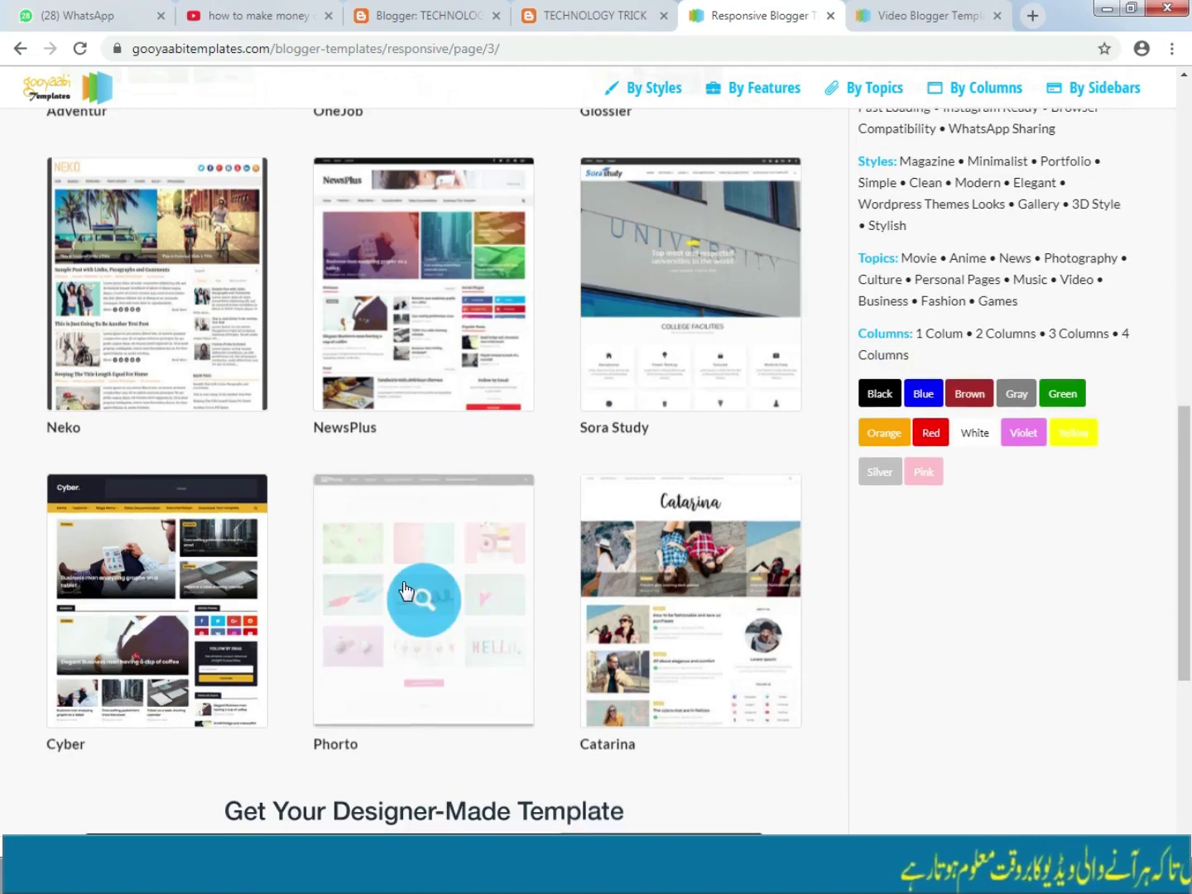
Continue to page 4 of the responsive templates and browse its designs
{"action": "scroll", "coordinate": [408, 589], "scroll_direction": "down", "scroll_amount": 3}
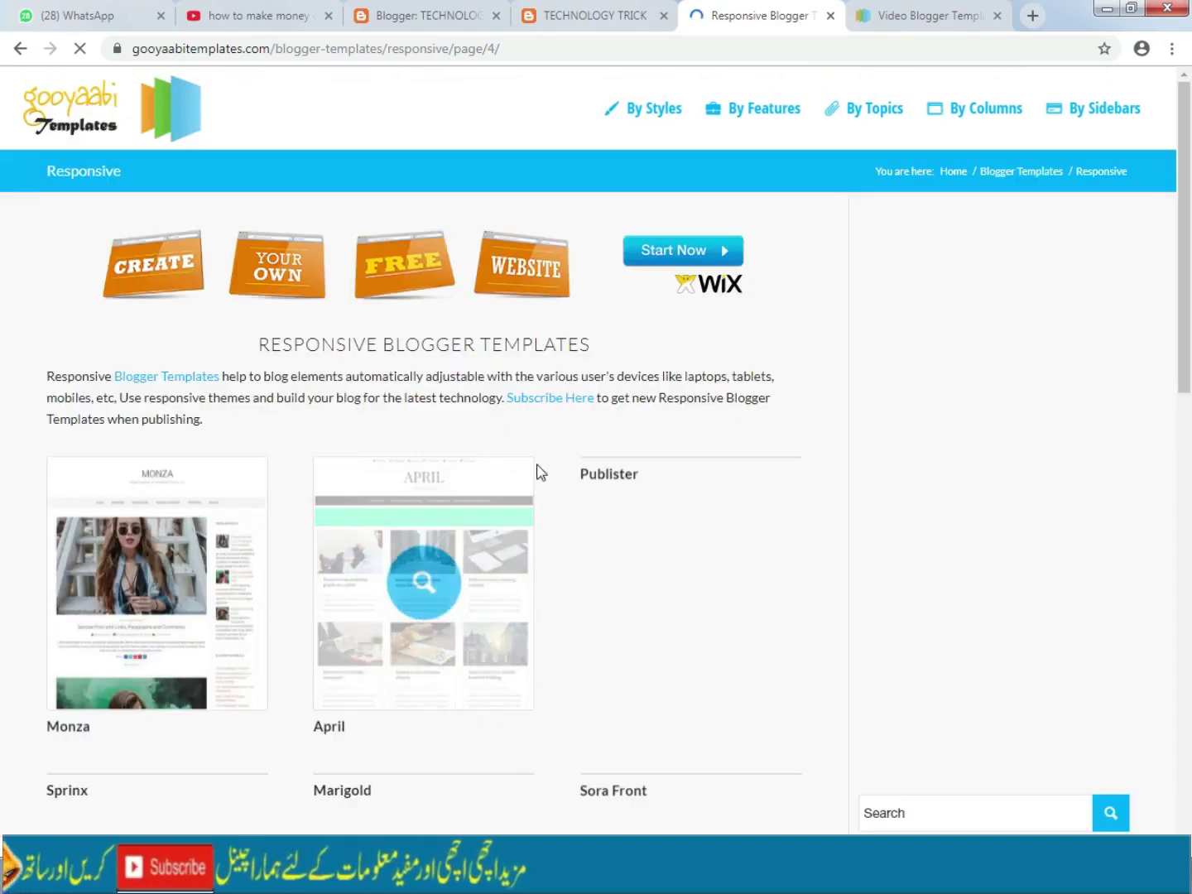
{"action": "scroll", "coordinate": [527, 484], "scroll_direction": "down", "scroll_amount": 2}
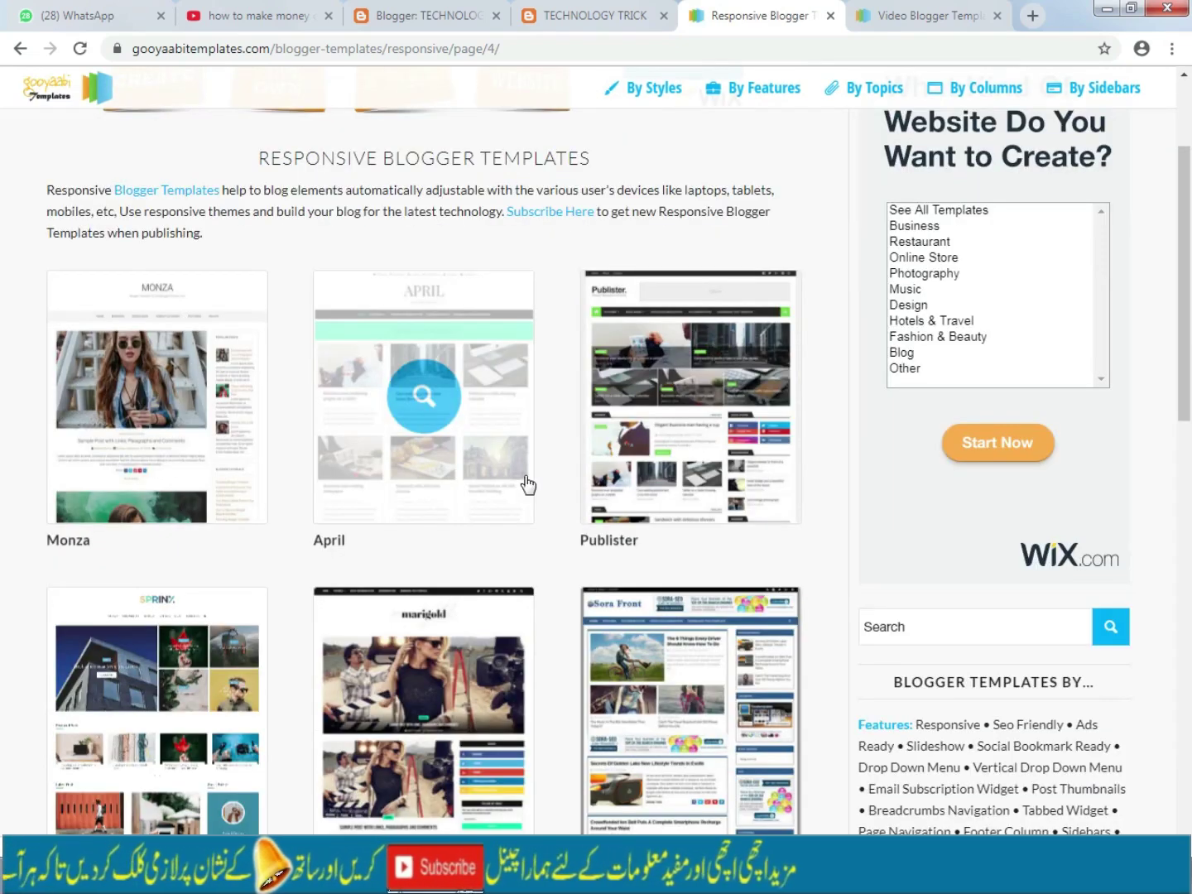
{"action": "scroll", "coordinate": [527, 485], "scroll_direction": "down", "scroll_amount": 2}
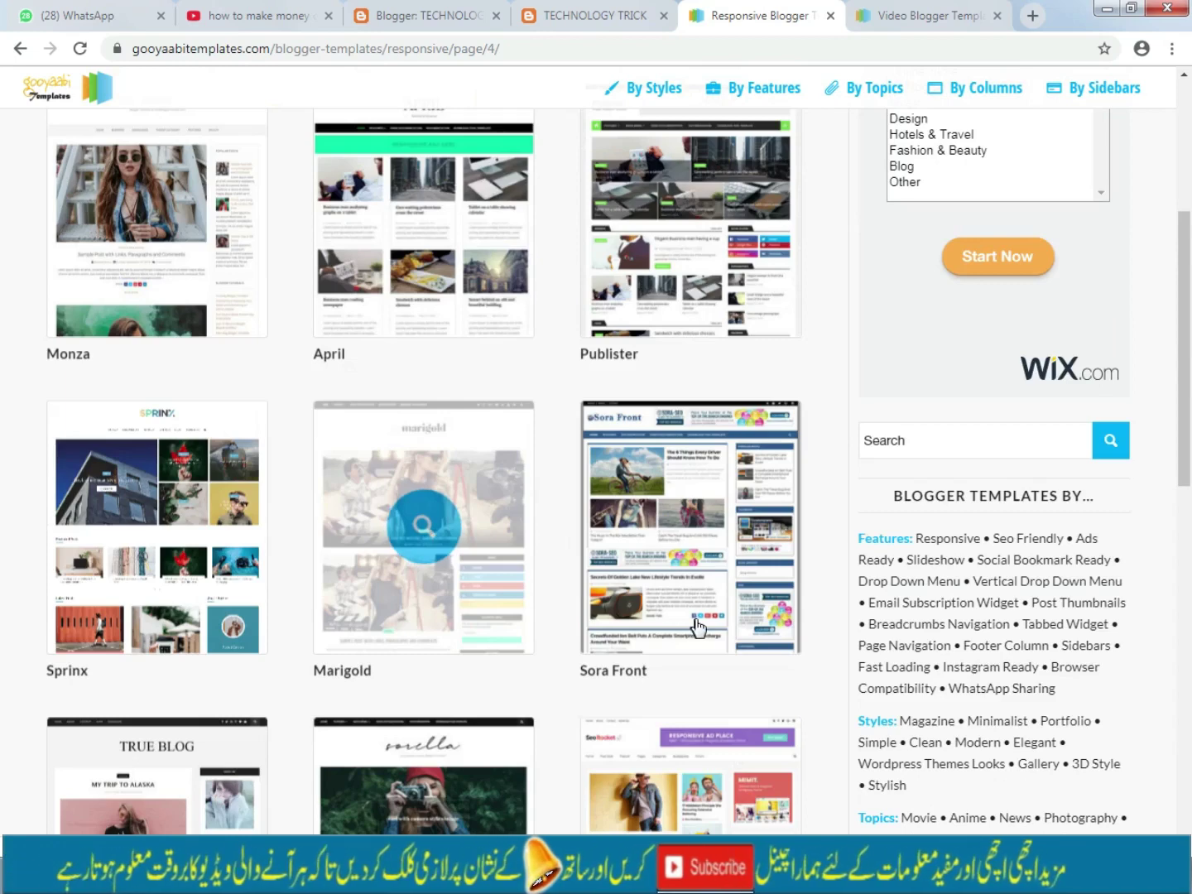
{"action": "scroll", "coordinate": [530, 596], "scroll_direction": "down", "scroll_amount": 2}
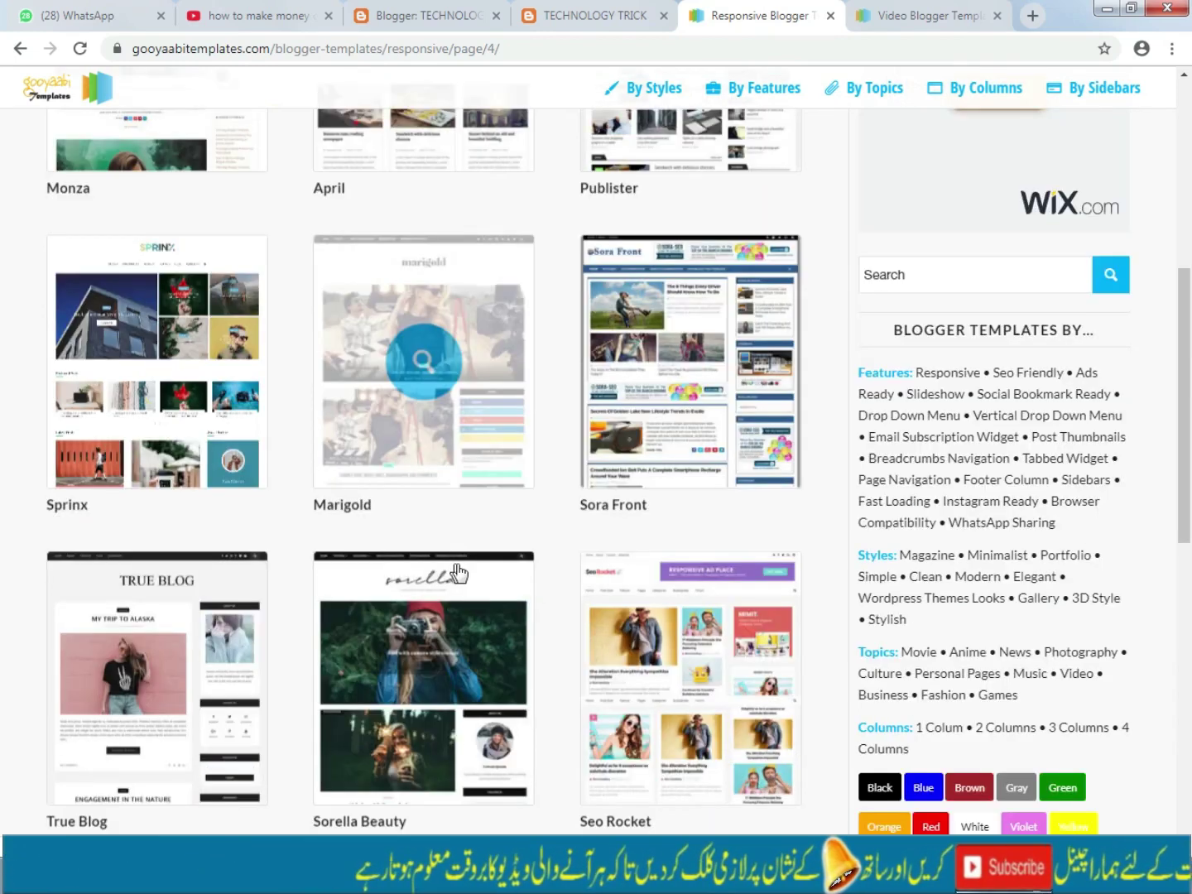
{"action": "scroll", "coordinate": [458, 571], "scroll_direction": "down", "scroll_amount": 4}
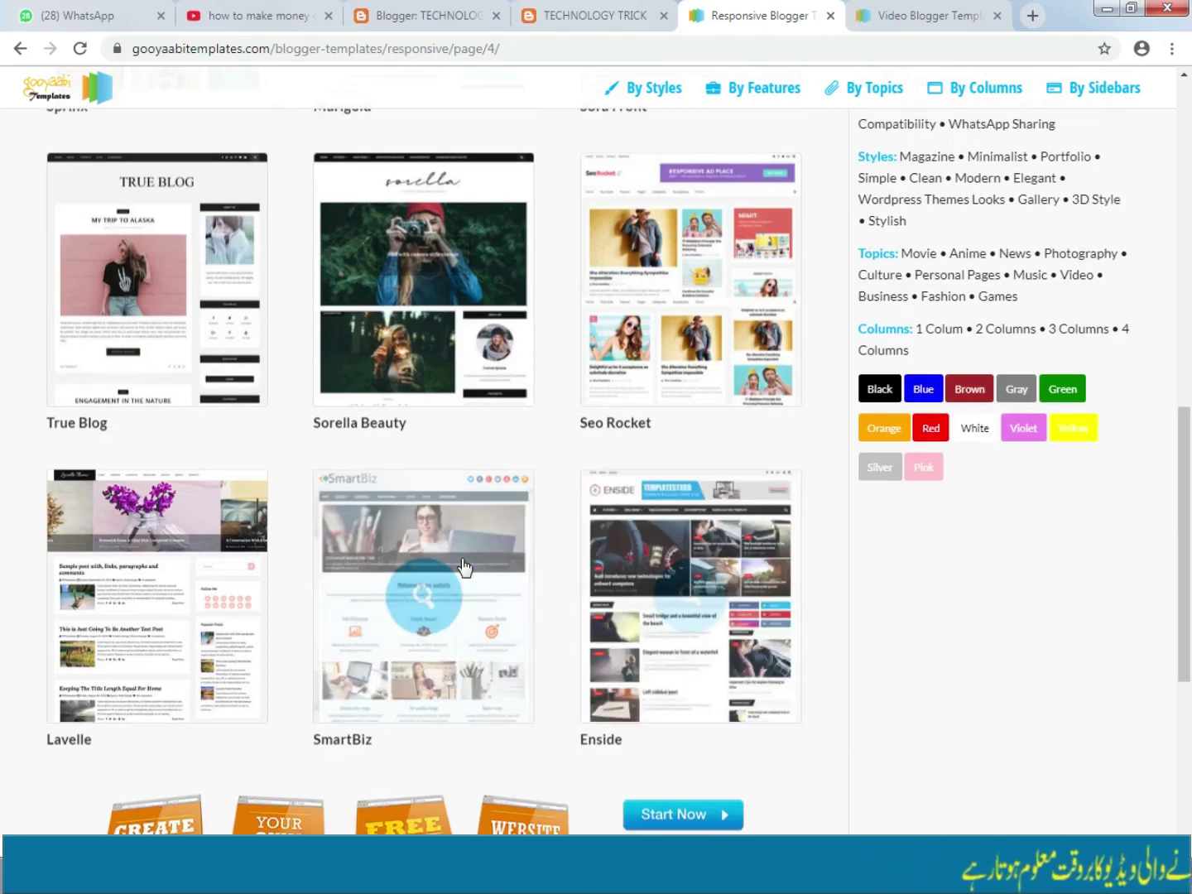
Move on to page 5 of the responsive templates and examine its designs
{"action": "scroll", "coordinate": [464, 567], "scroll_direction": "down", "scroll_amount": 3}
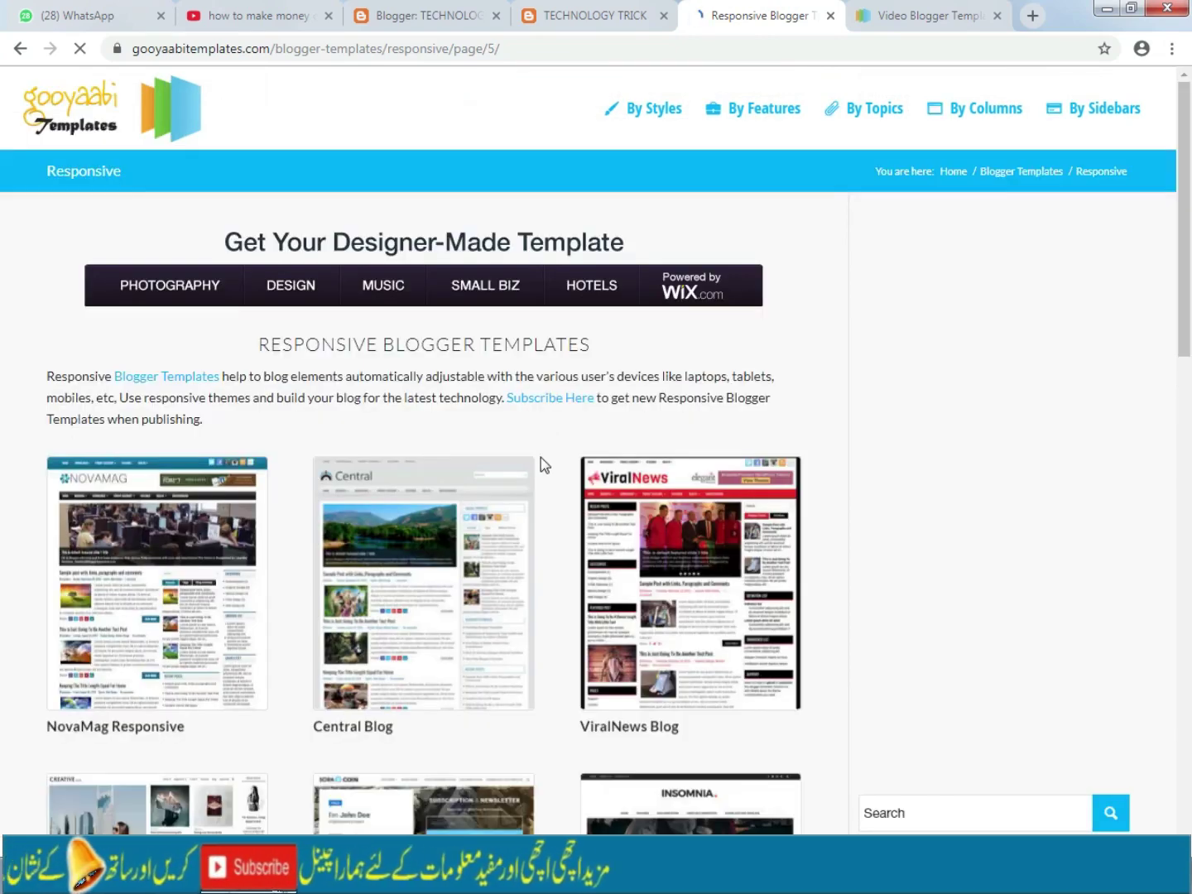
{"action": "scroll", "coordinate": [540, 467], "scroll_direction": "down", "scroll_amount": 2}
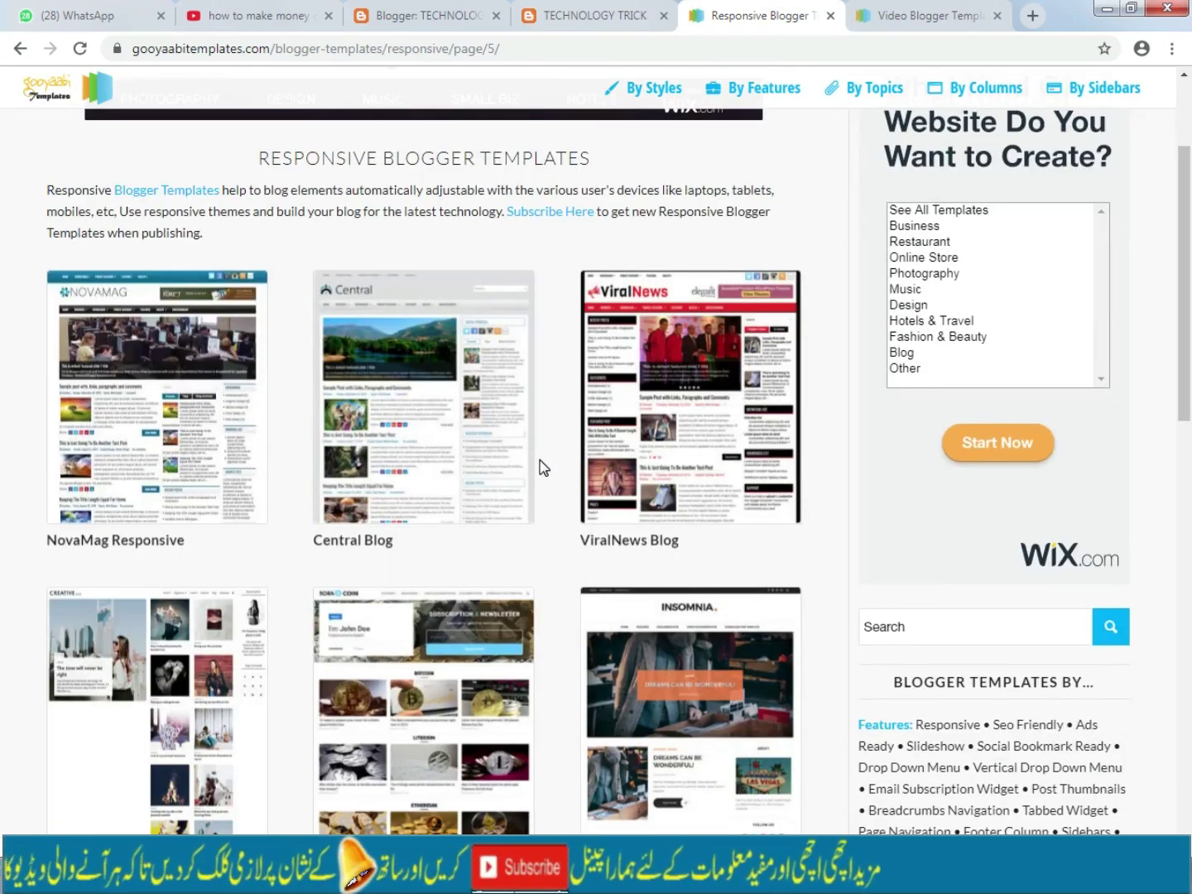
{"action": "scroll", "coordinate": [542, 468], "scroll_direction": "down", "scroll_amount": 1}
{"action": "scroll", "coordinate": [519, 529], "scroll_direction": "down", "scroll_amount": 3}
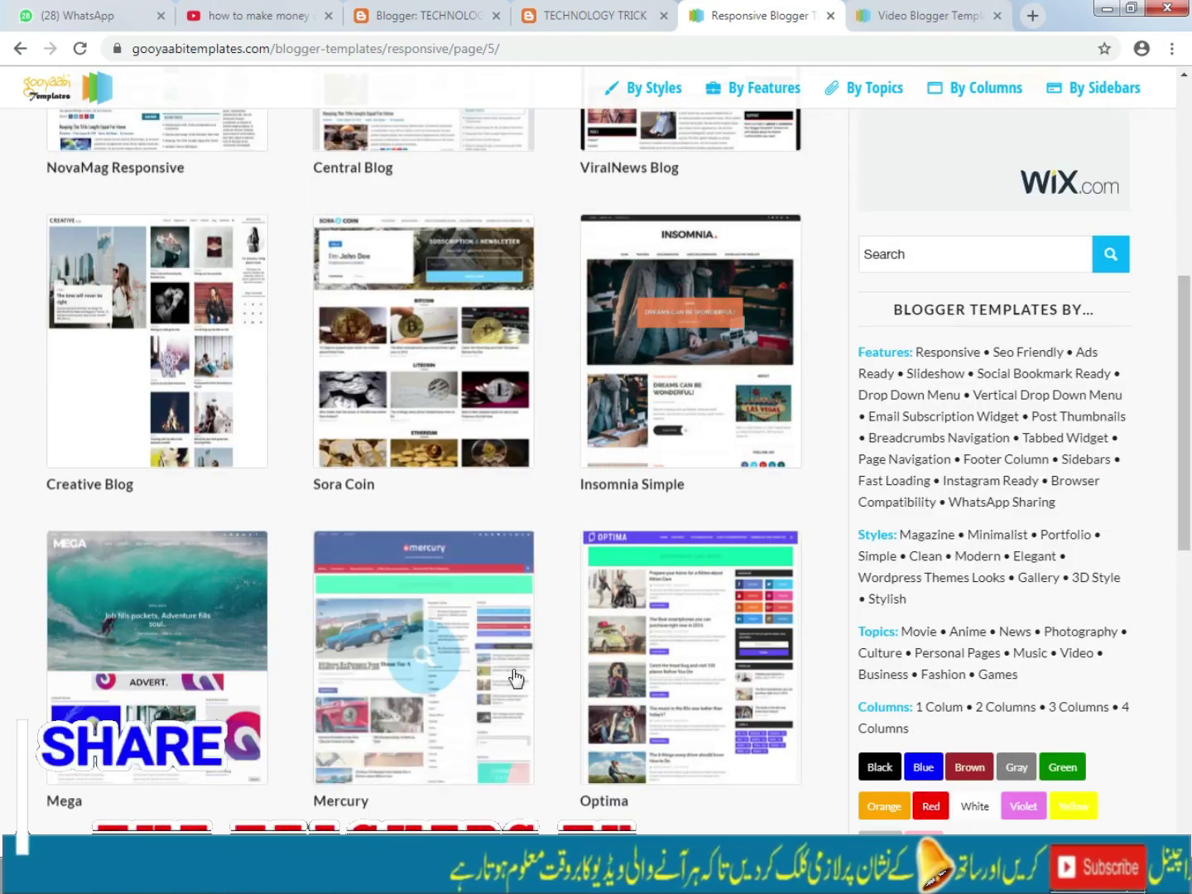
{"action": "scroll", "coordinate": [601, 655], "scroll_direction": "down", "scroll_amount": 3}
Go to page 6 of the responsive templates and open the Sora One template in a new tab
{"action": "scroll", "coordinate": [580, 655], "scroll_direction": "down", "scroll_amount": 3}
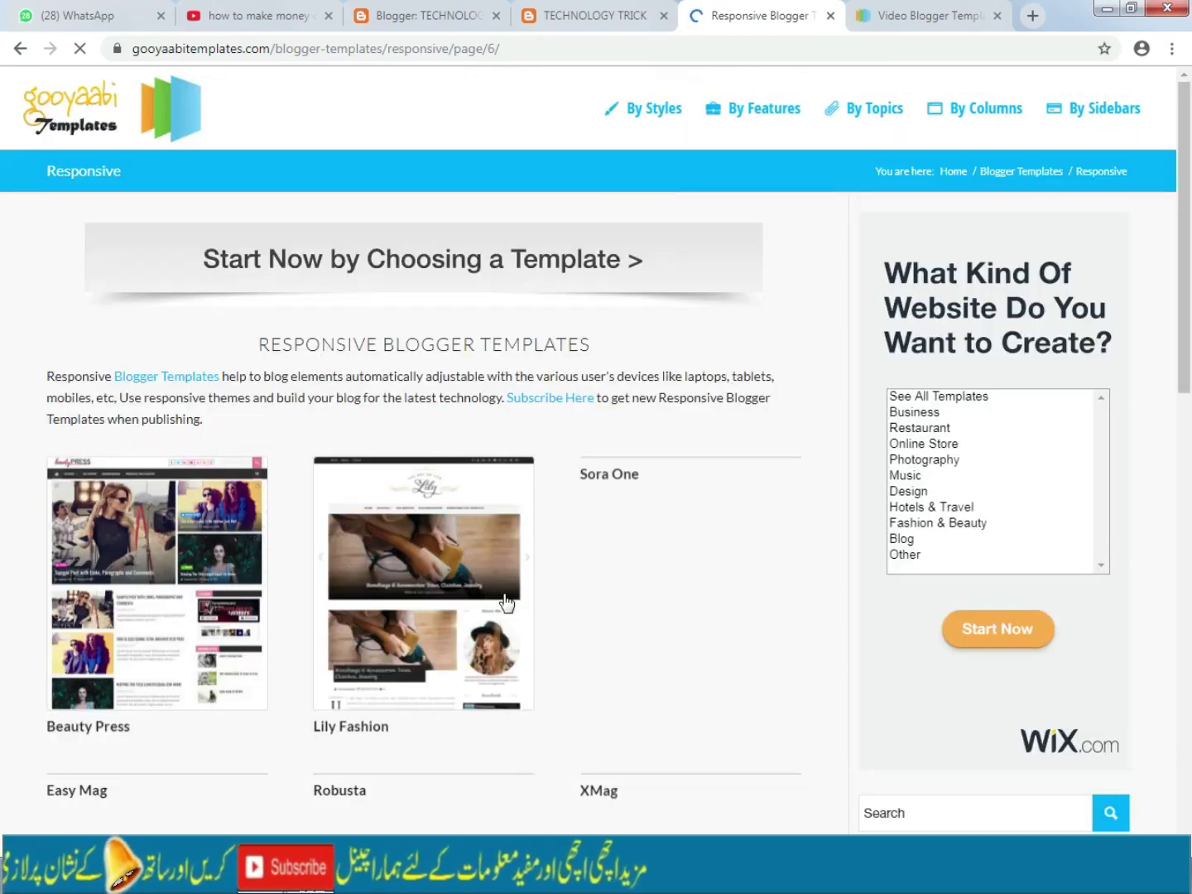
{"action": "scroll", "coordinate": [507, 602], "scroll_direction": "down", "scroll_amount": 2}
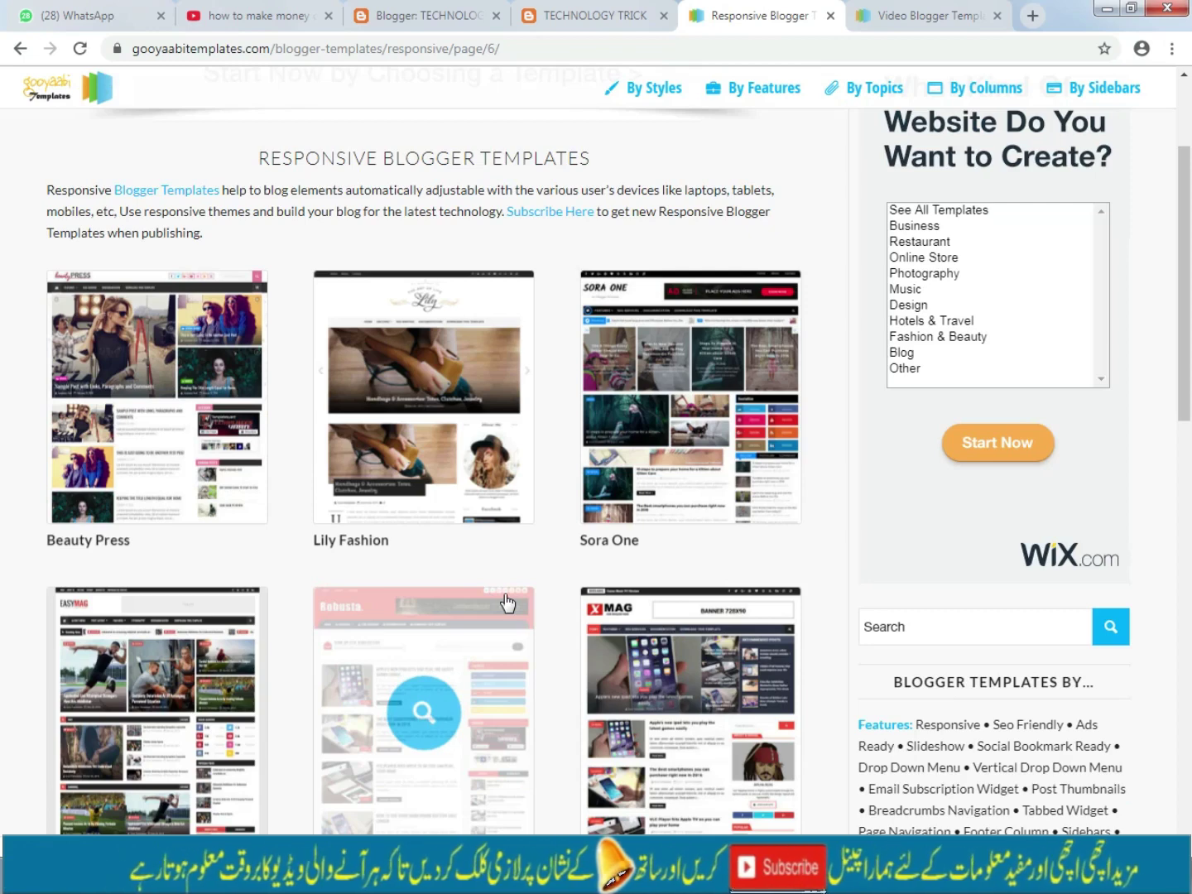
{"action": "right_click", "coordinate": [644, 447]}
{"action": "left_click", "coordinate": [687, 444]}
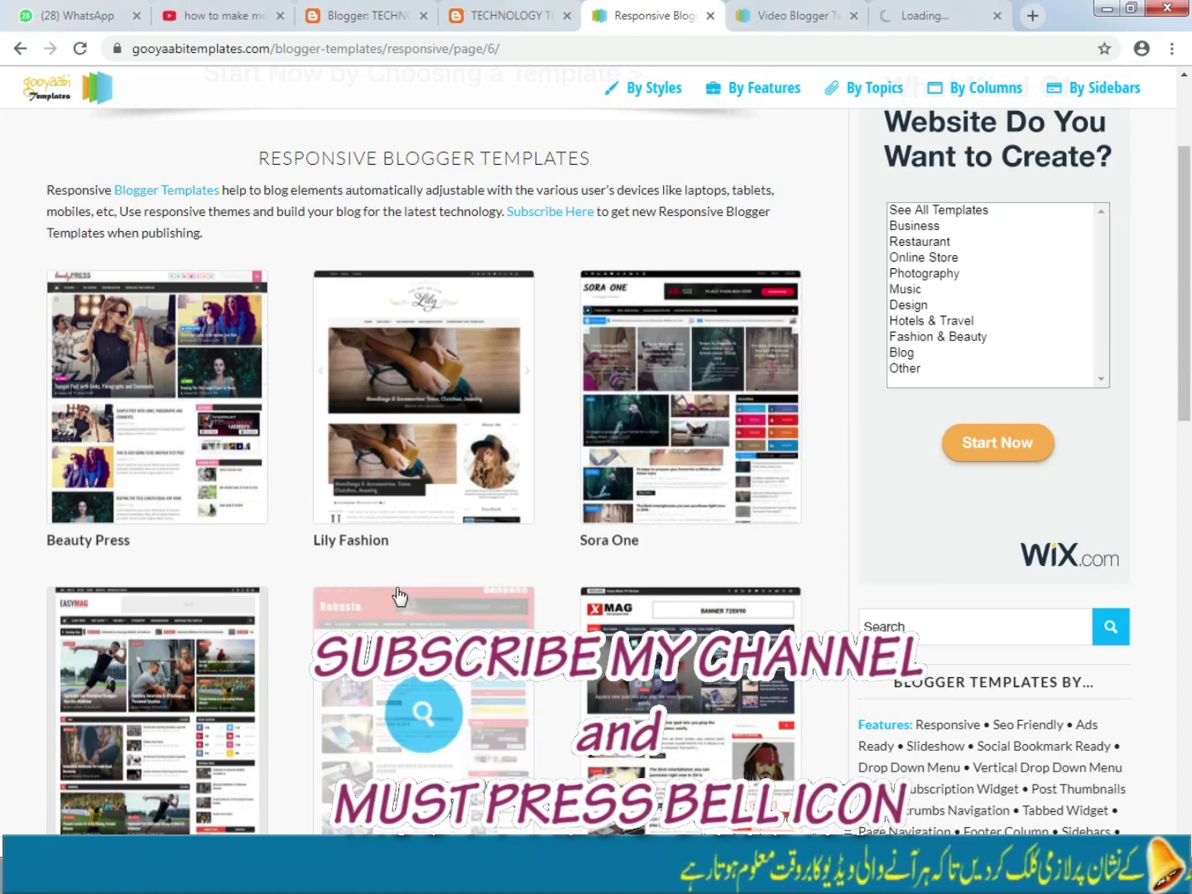
Go to the Video Blogger template's page and open its live preview in a new tab
{"action": "scroll", "coordinate": [399, 595], "scroll_direction": "down", "scroll_amount": 1}
{"action": "scroll", "coordinate": [399, 593], "scroll_direction": "down", "scroll_amount": 2}
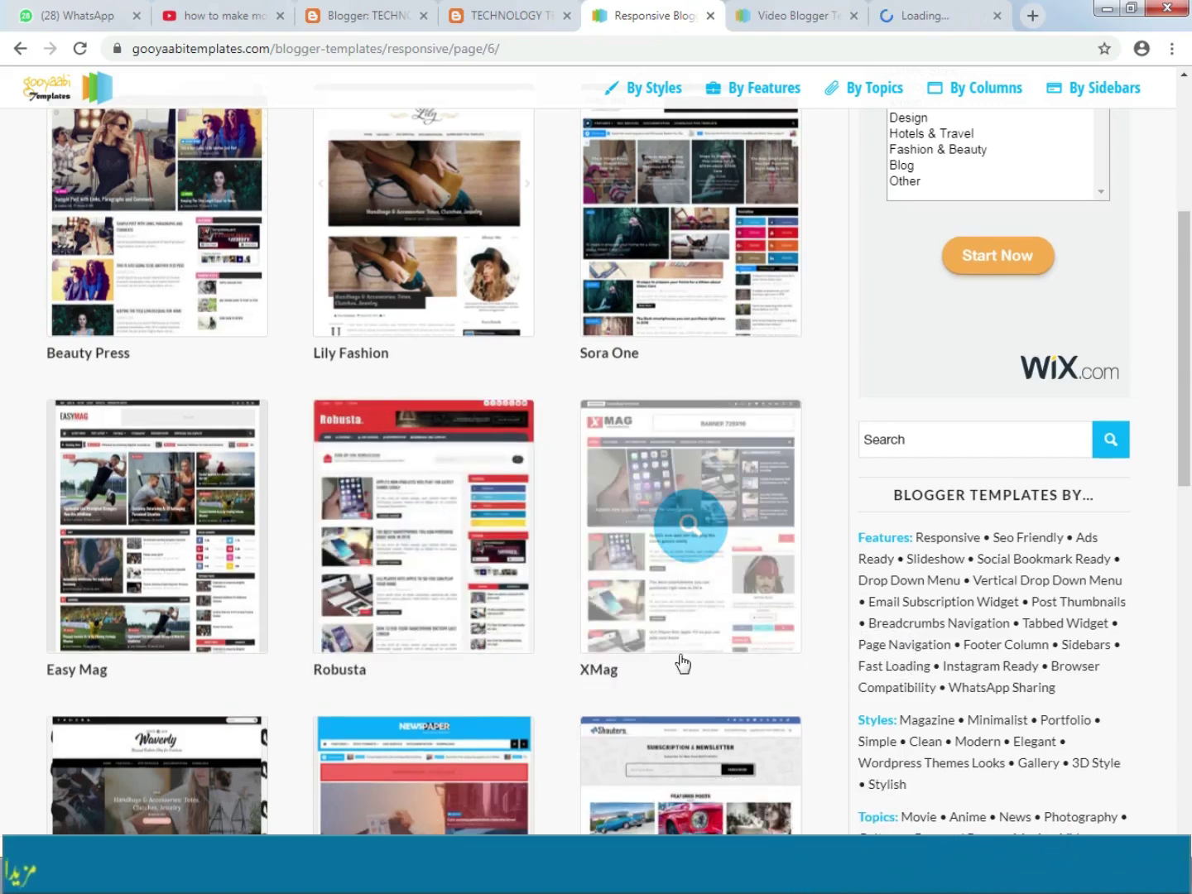
{"action": "scroll", "coordinate": [686, 653], "scroll_direction": "down", "scroll_amount": 3}
{"action": "left_click", "coordinate": [804, 10]}
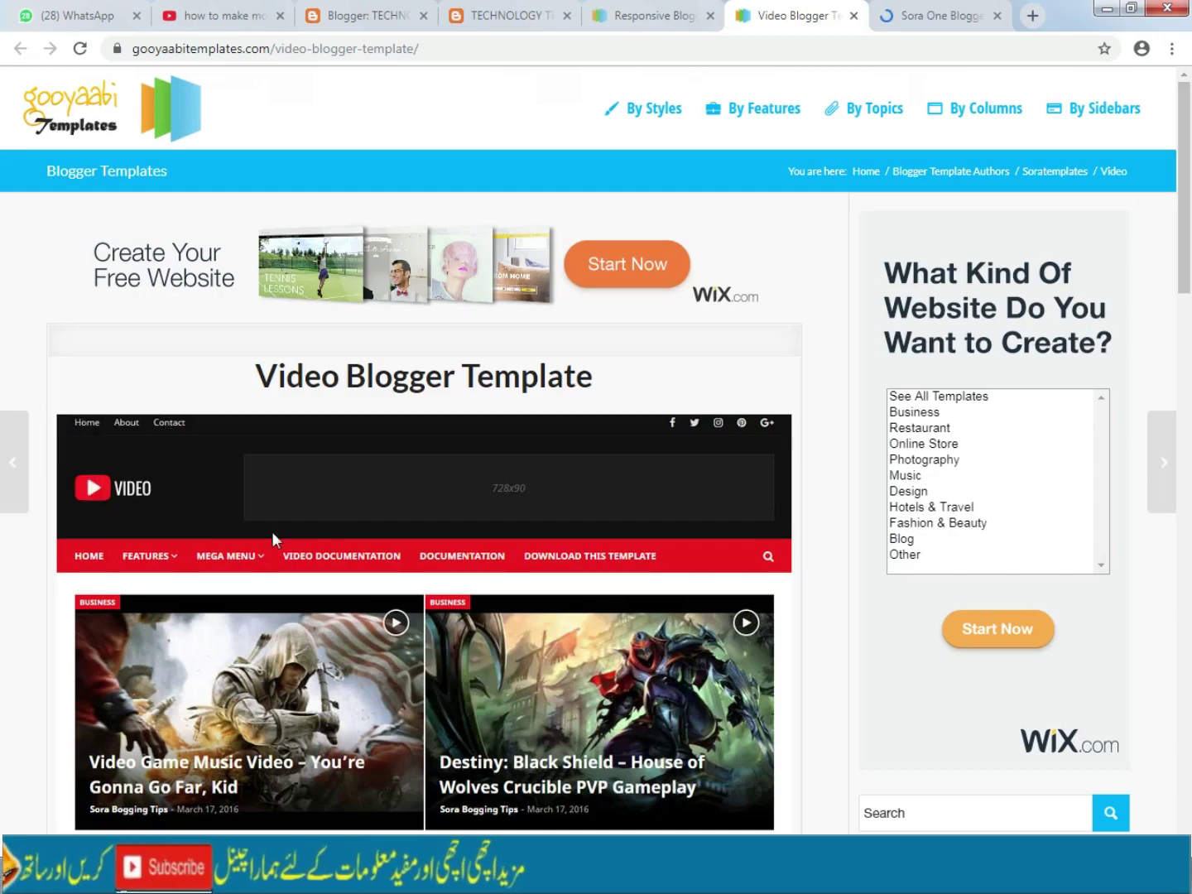
{"action": "scroll", "coordinate": [274, 538], "scroll_direction": "down", "scroll_amount": 4}
{"action": "scroll", "coordinate": [440, 654], "scroll_direction": "down", "scroll_amount": 2}
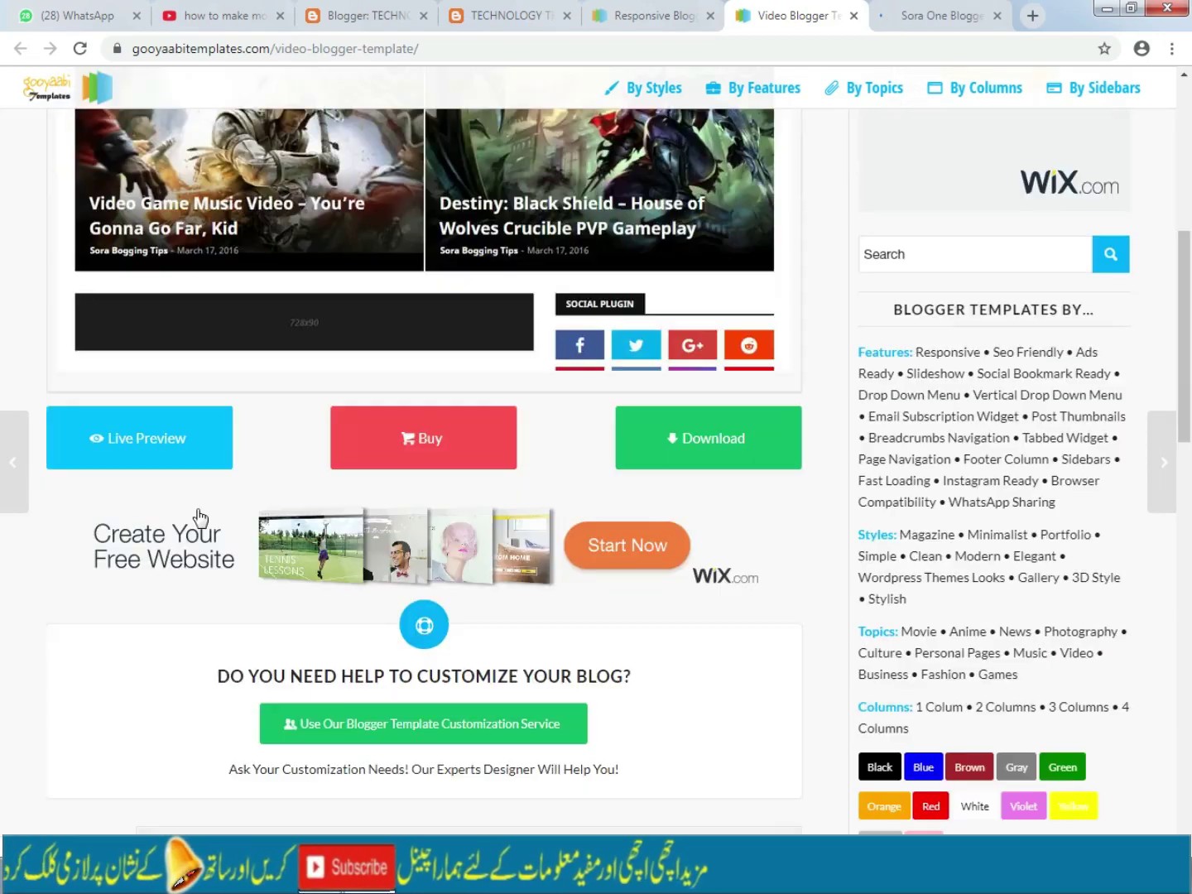
{"action": "right_click", "coordinate": [122, 447]}
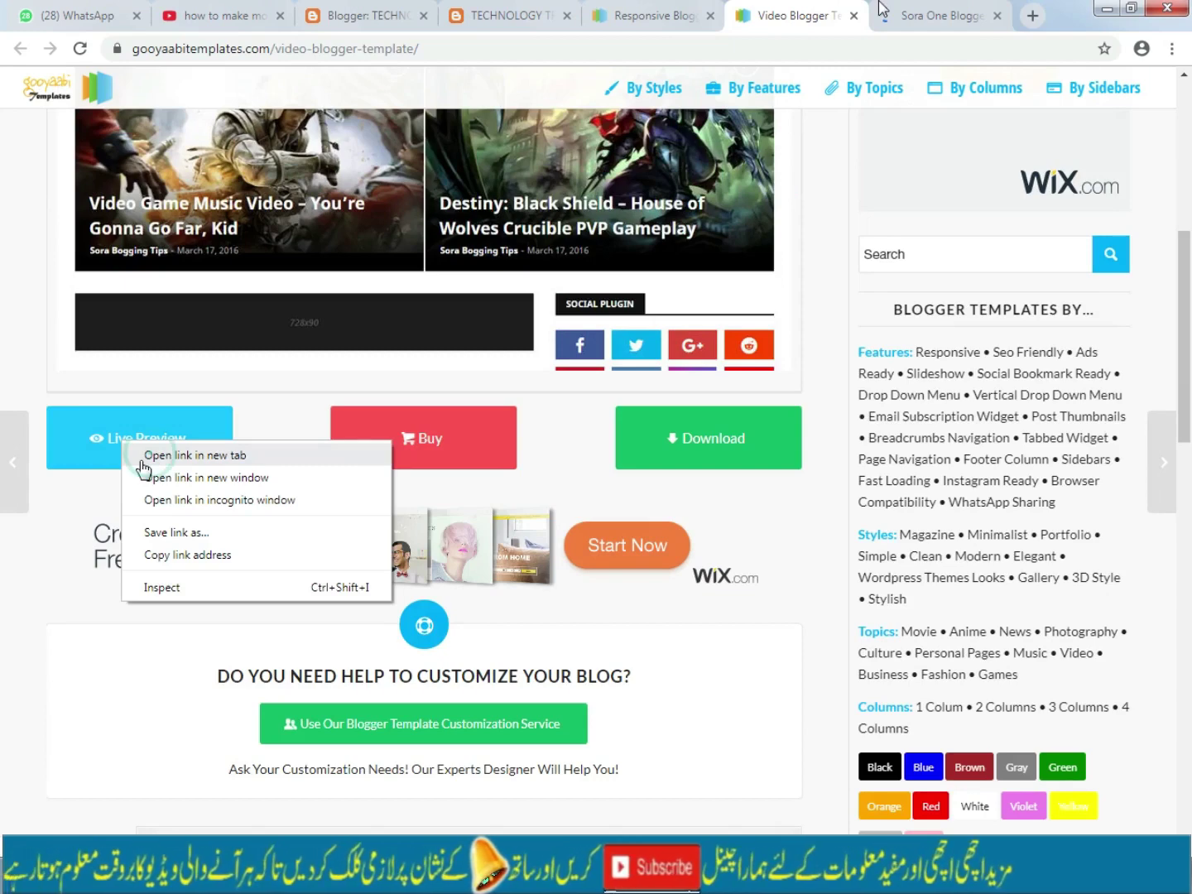
{"action": "left_click", "coordinate": [152, 456]}
{"action": "left_click", "coordinate": [817, 8]}
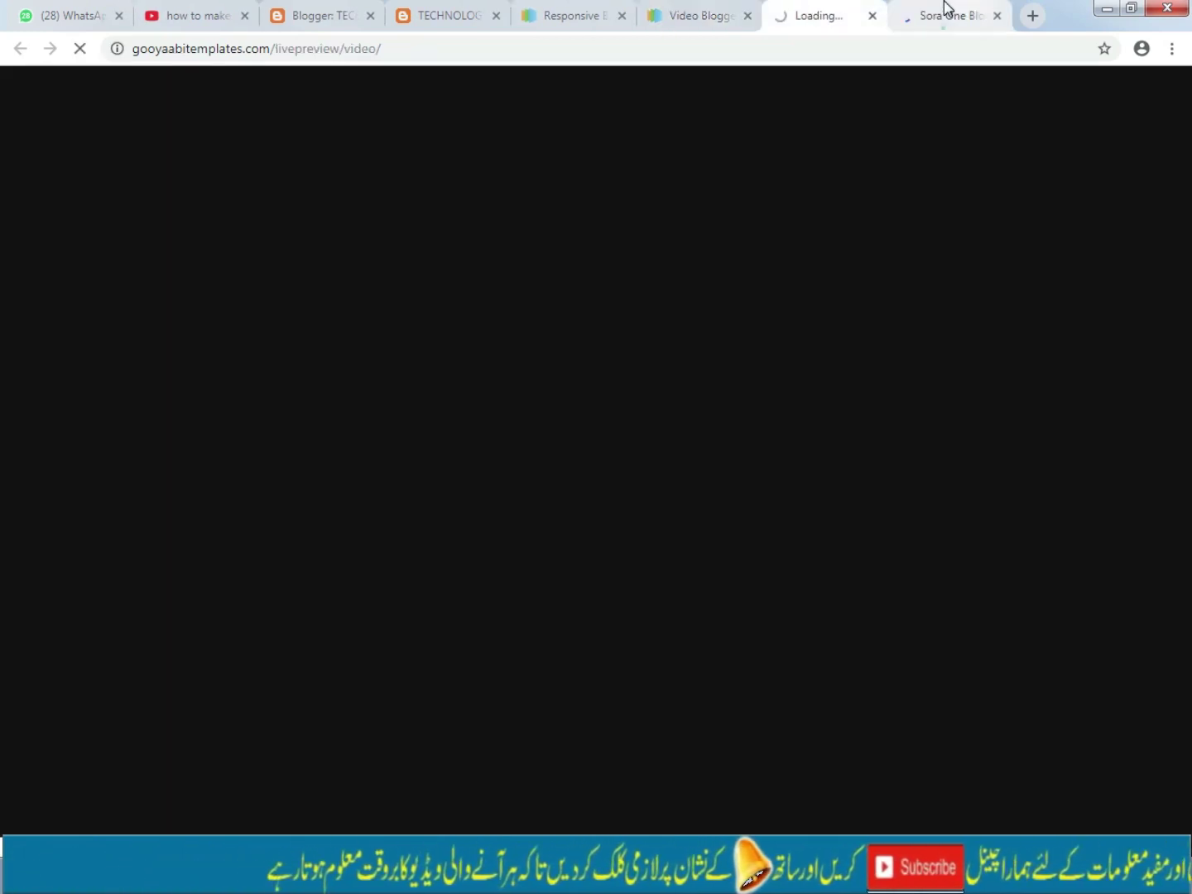
On the Sora One template's page, open its live preview in a new tab
{"action": "left_click", "coordinate": [944, 10]}
{"action": "left_click", "coordinate": [824, 10]}
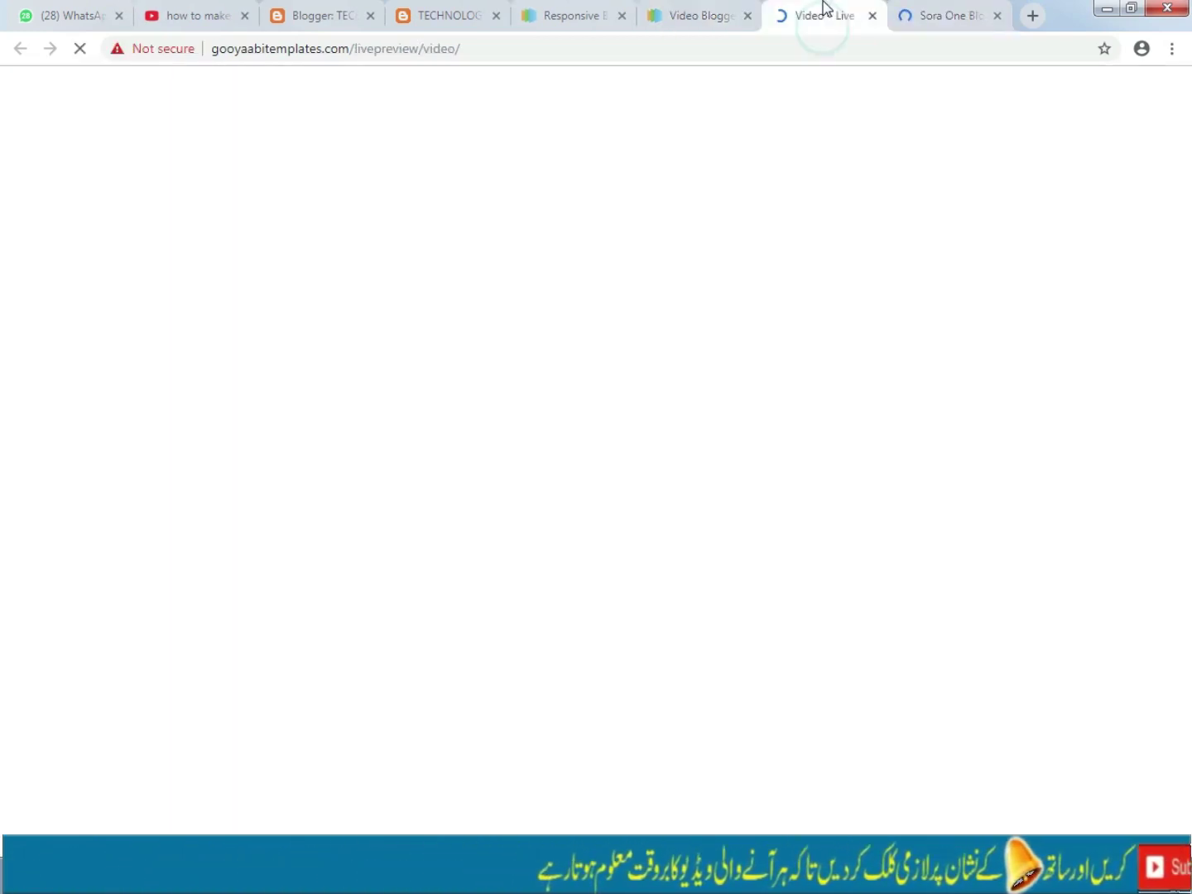
{"action": "left_click", "coordinate": [960, 10]}
{"action": "scroll", "coordinate": [219, 525], "scroll_direction": "down", "scroll_amount": 7}
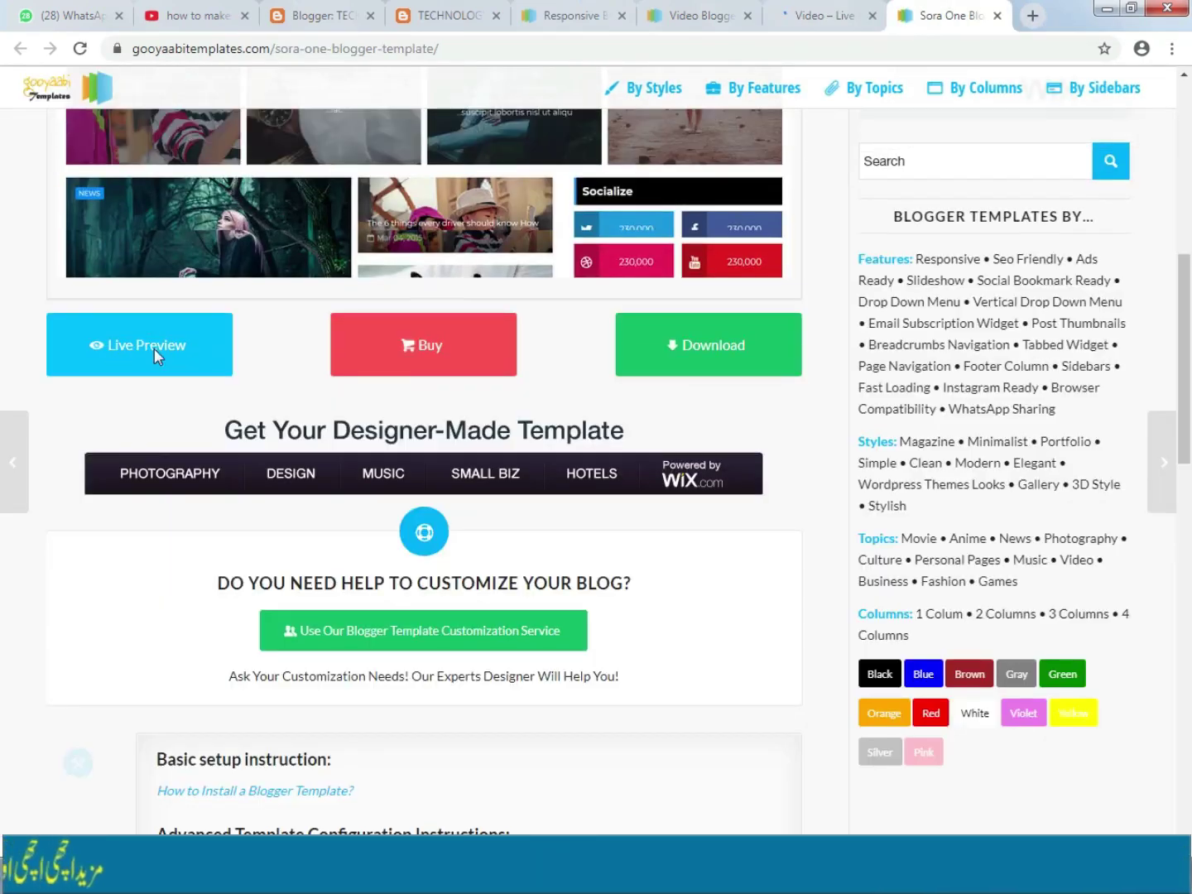
{"action": "right_click", "coordinate": [154, 346]}
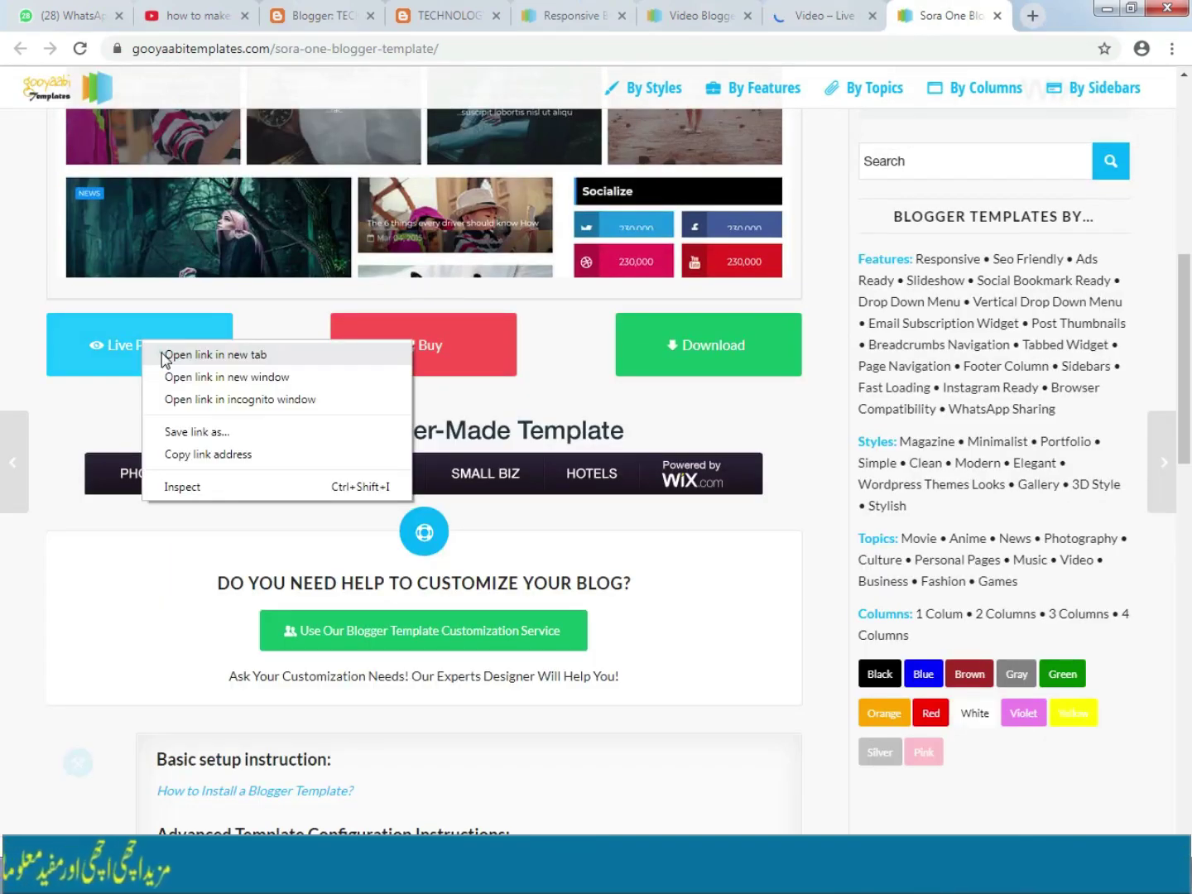
{"action": "left_click", "coordinate": [165, 355]}
Review the featured posts and sidebar of the Video template in its live preview
{"action": "left_click", "coordinate": [748, 10]}
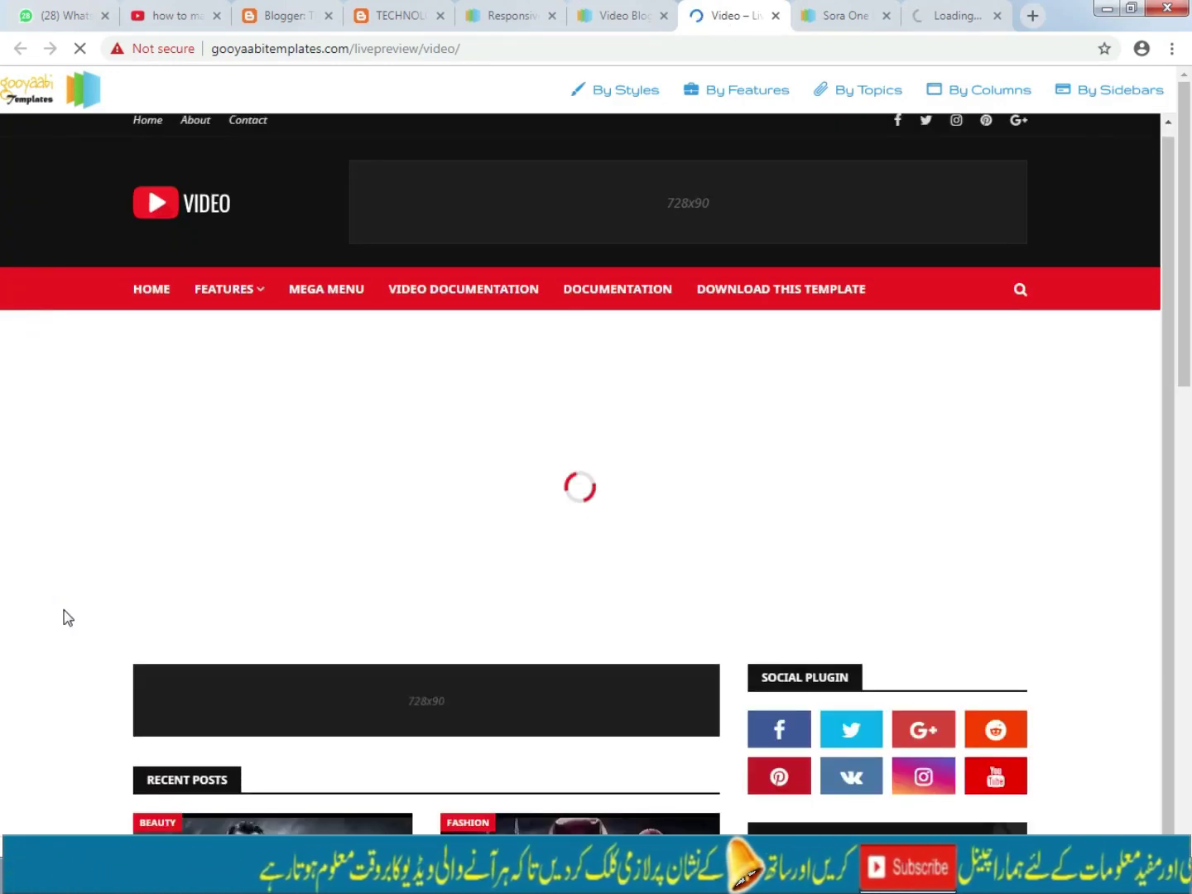
{"action": "scroll", "coordinate": [364, 691], "scroll_direction": "down", "scroll_amount": 2}
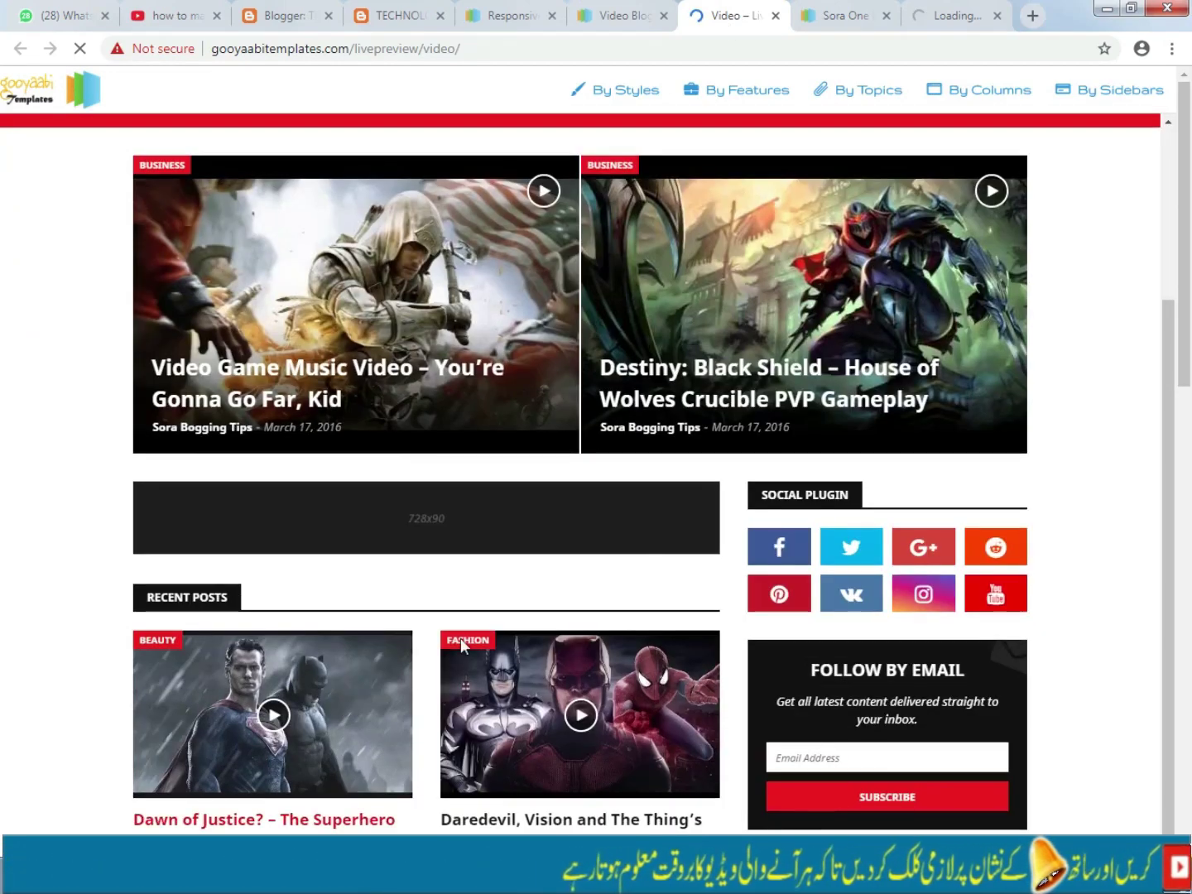
{"action": "scroll", "coordinate": [462, 641], "scroll_direction": "up", "scroll_amount": 2}
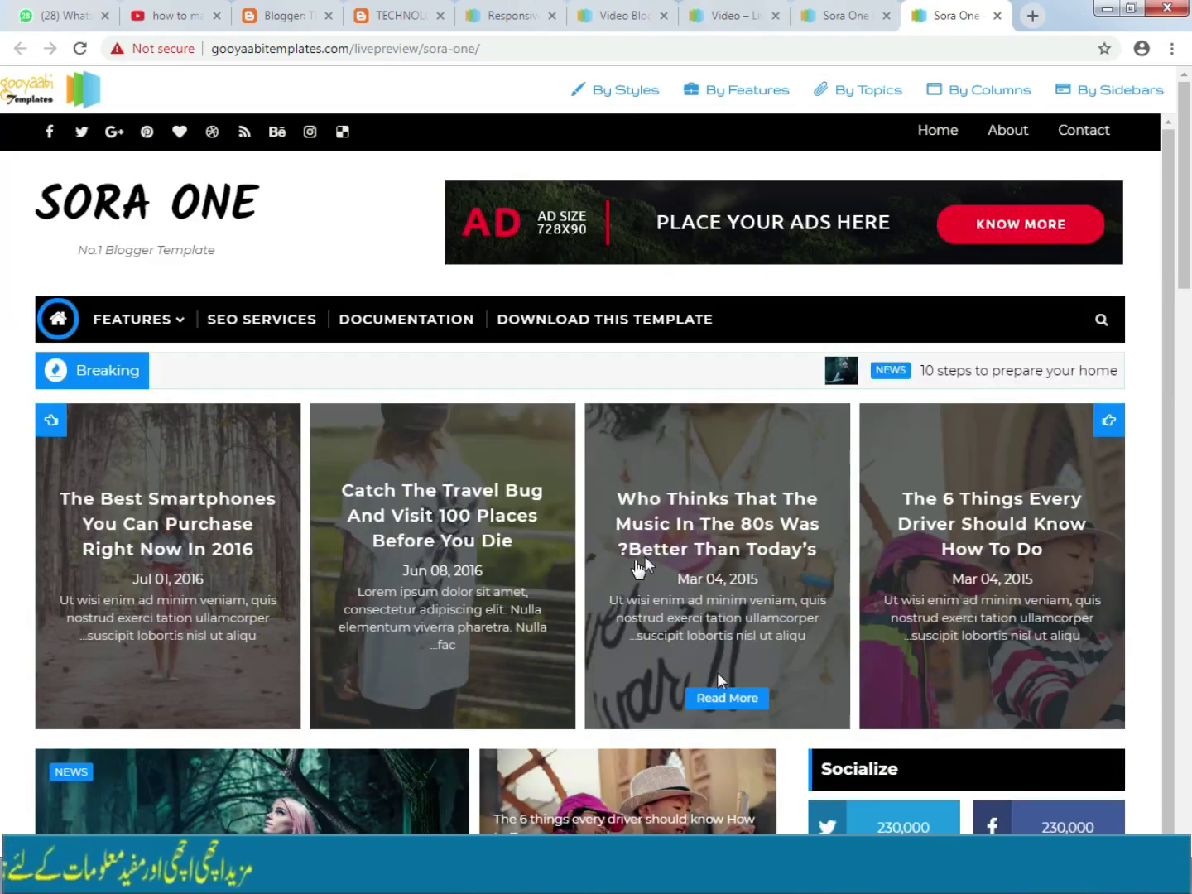
Examine the Sora One live preview from the featured posts down to the footer
{"action": "scroll", "coordinate": [645, 557], "scroll_direction": "down", "scroll_amount": 2}
{"action": "scroll", "coordinate": [618, 678], "scroll_direction": "down", "scroll_amount": 2}
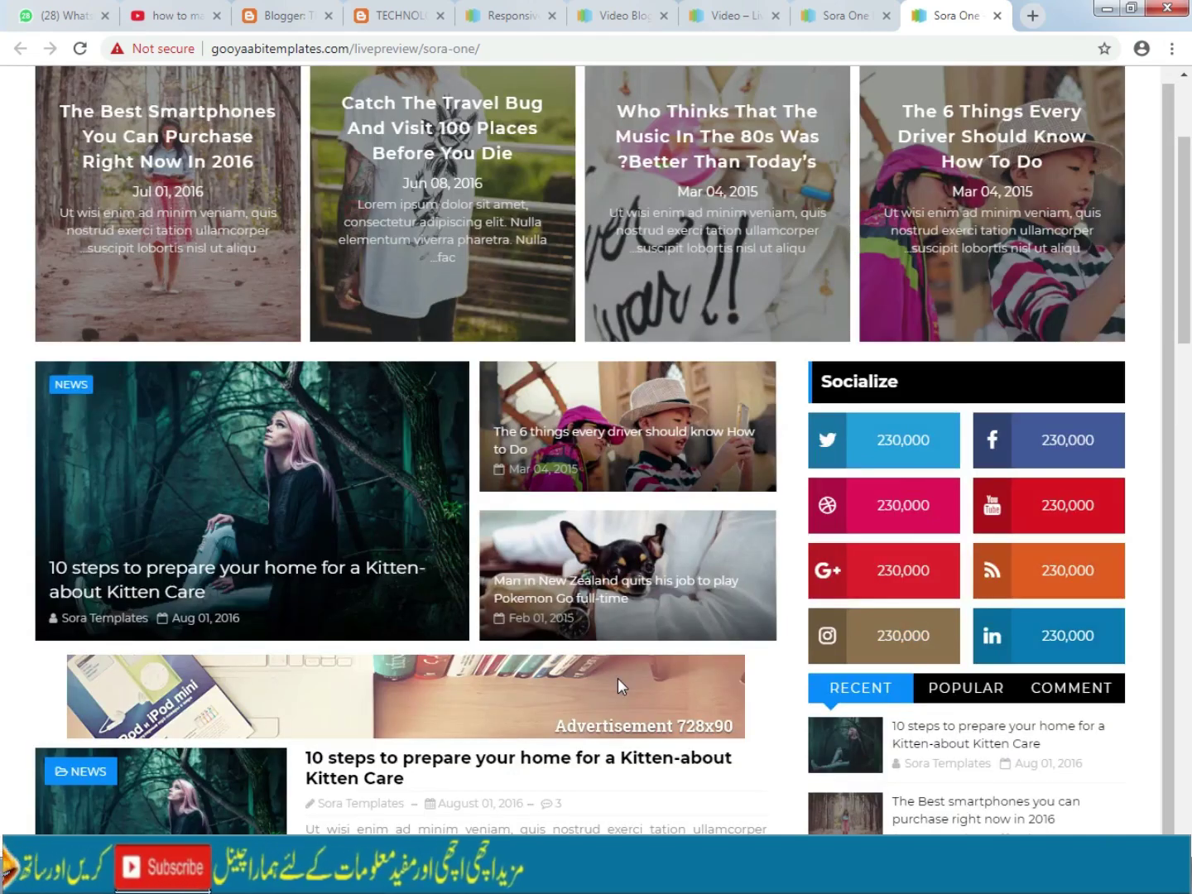
{"action": "scroll", "coordinate": [617, 678], "scroll_direction": "down", "scroll_amount": 3}
{"action": "scroll", "coordinate": [613, 682], "scroll_direction": "down", "scroll_amount": 20}
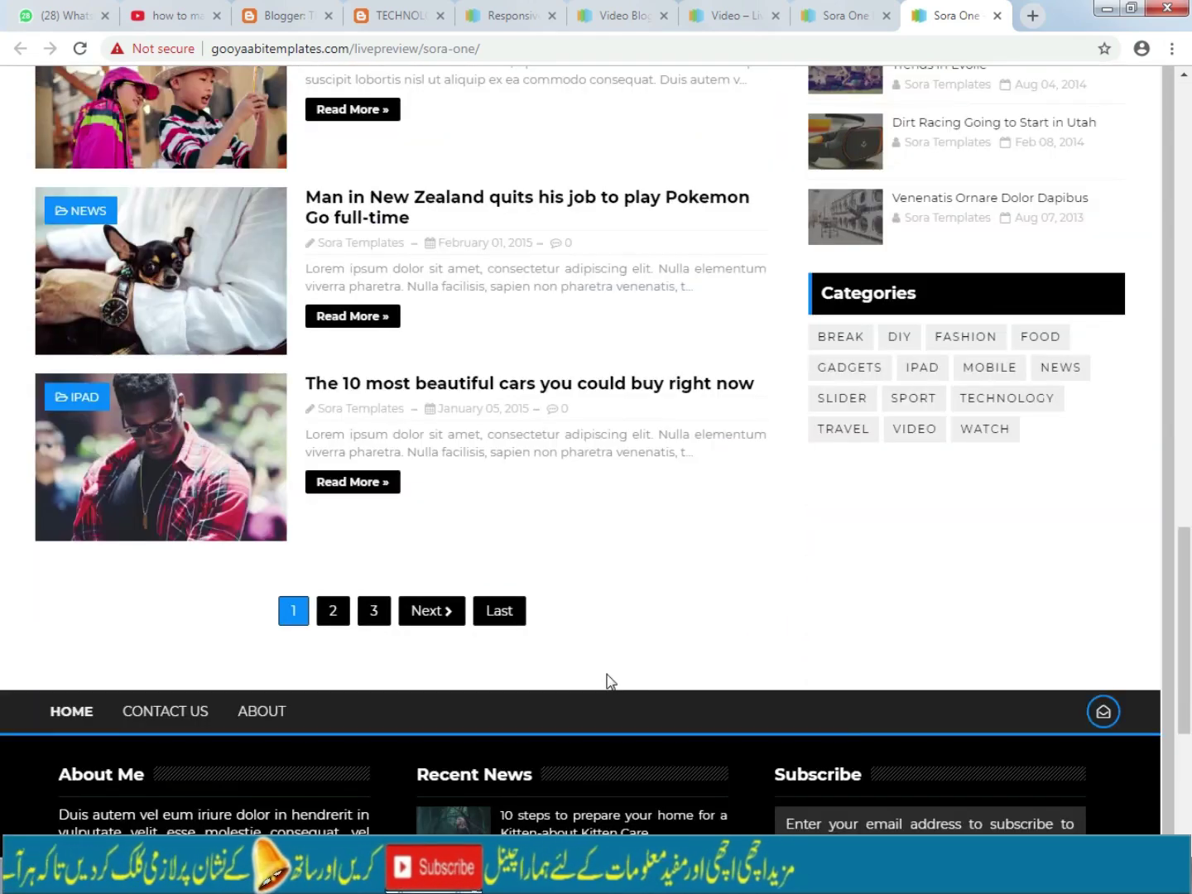
Return from the Video template's live preview to its description page and download the template
{"action": "left_click", "coordinate": [719, 10]}
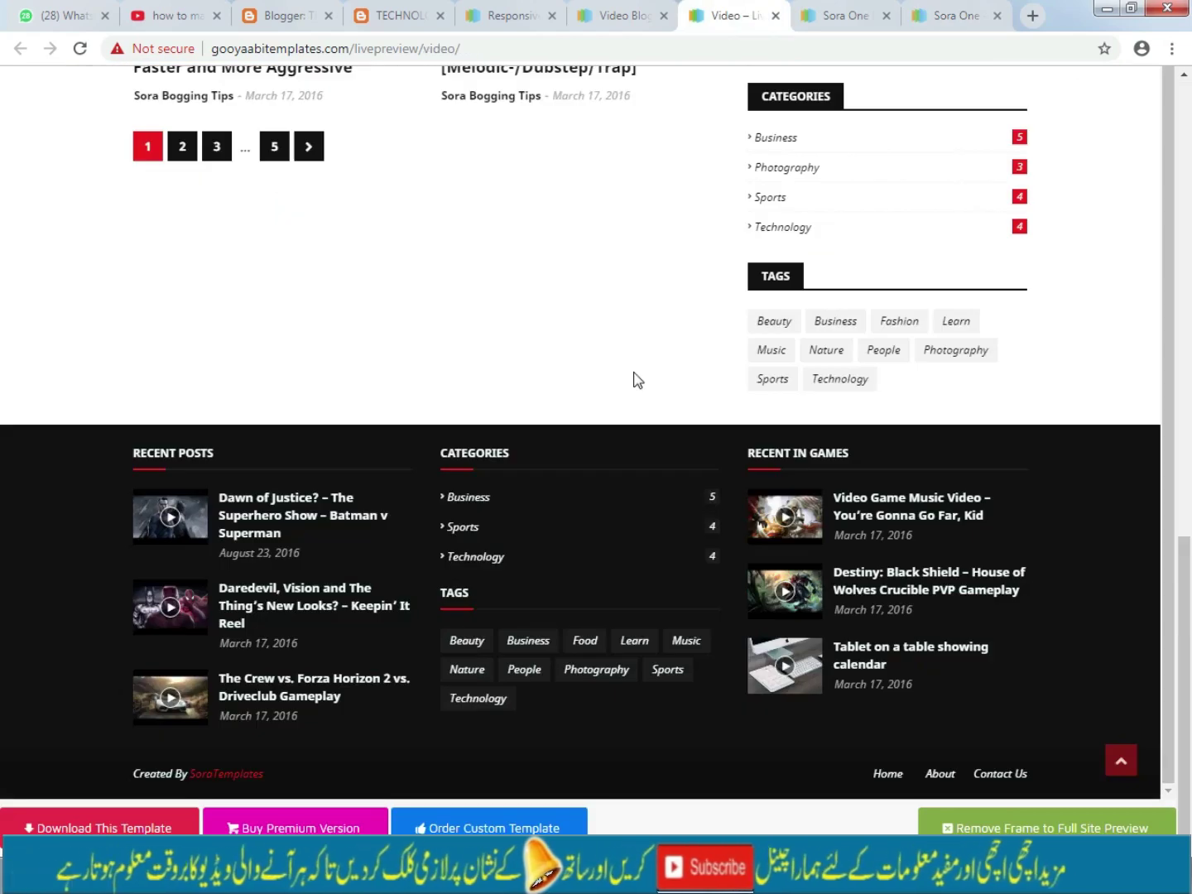
{"action": "left_click", "coordinate": [622, 12]}
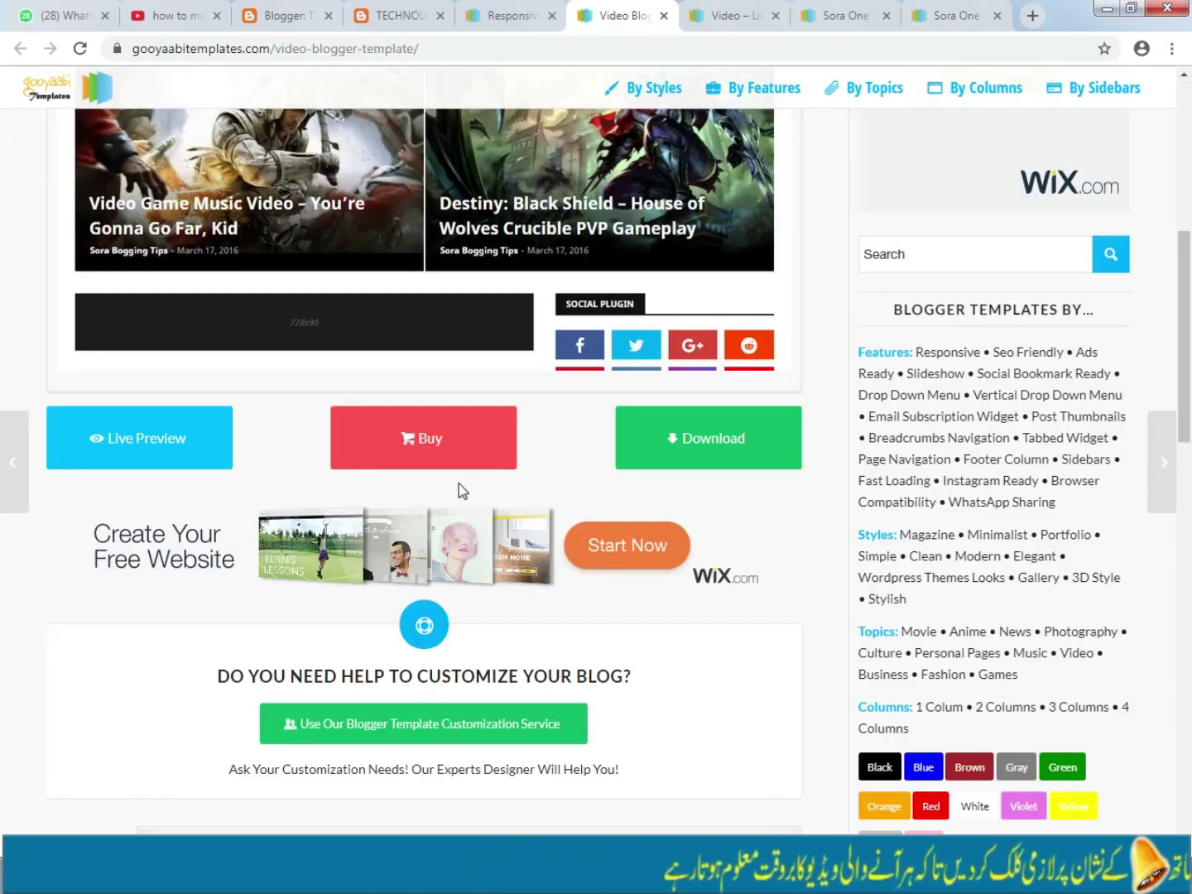
{"action": "scroll", "coordinate": [406, 506], "scroll_direction": "up", "scroll_amount": 5}
{"action": "scroll", "coordinate": [401, 503], "scroll_direction": "down", "scroll_amount": 2}
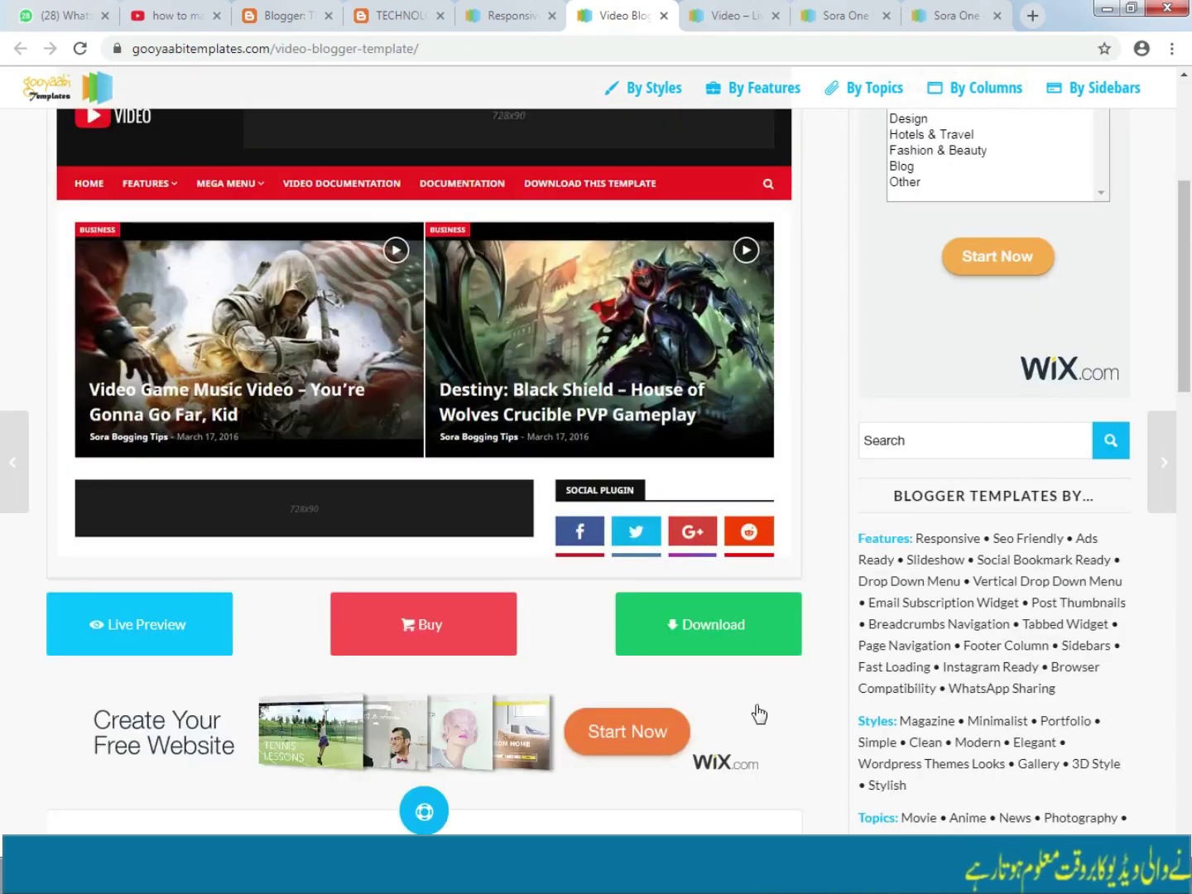
{"action": "left_click", "coordinate": [732, 639]}
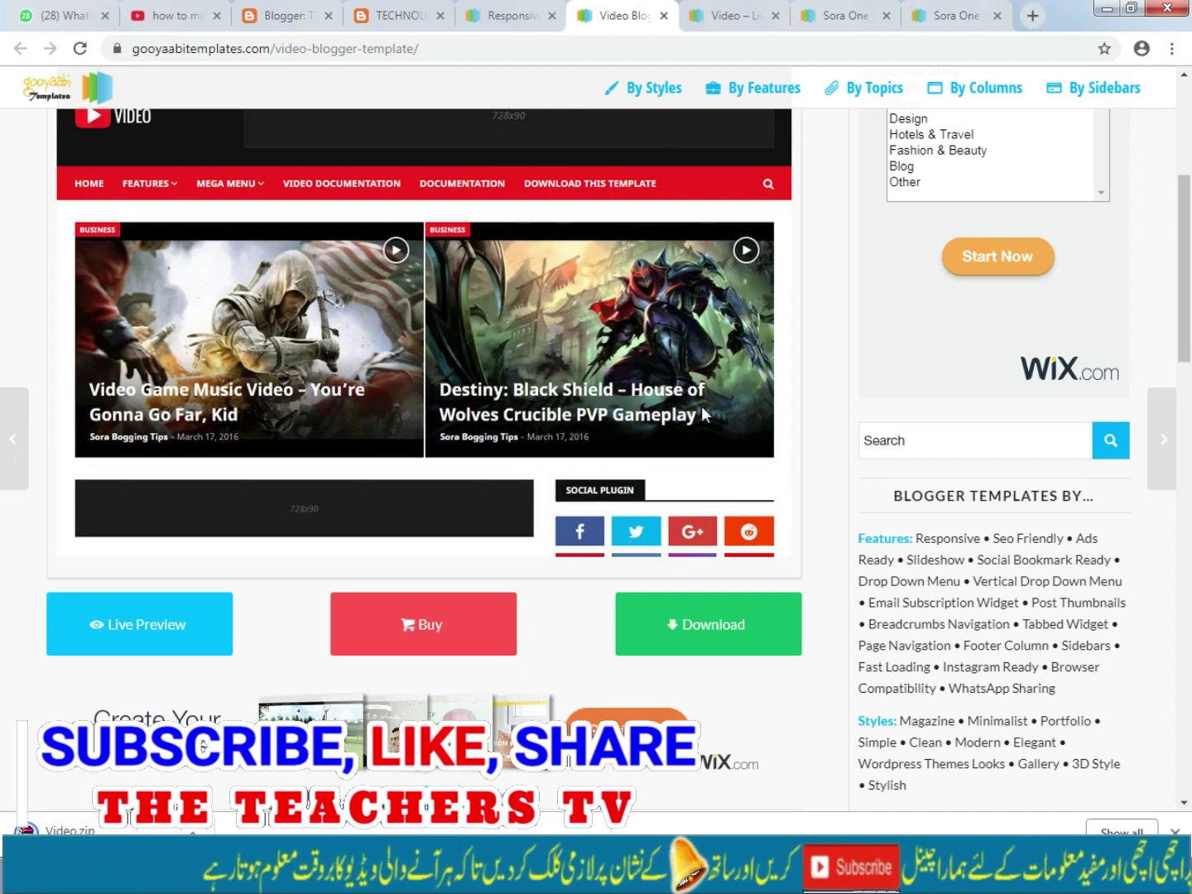
Switch to Blogger's Theme page for the TECHNOLOGY TRICK blog and open the theme backup and restore options
{"action": "left_click", "coordinate": [280, 15]}
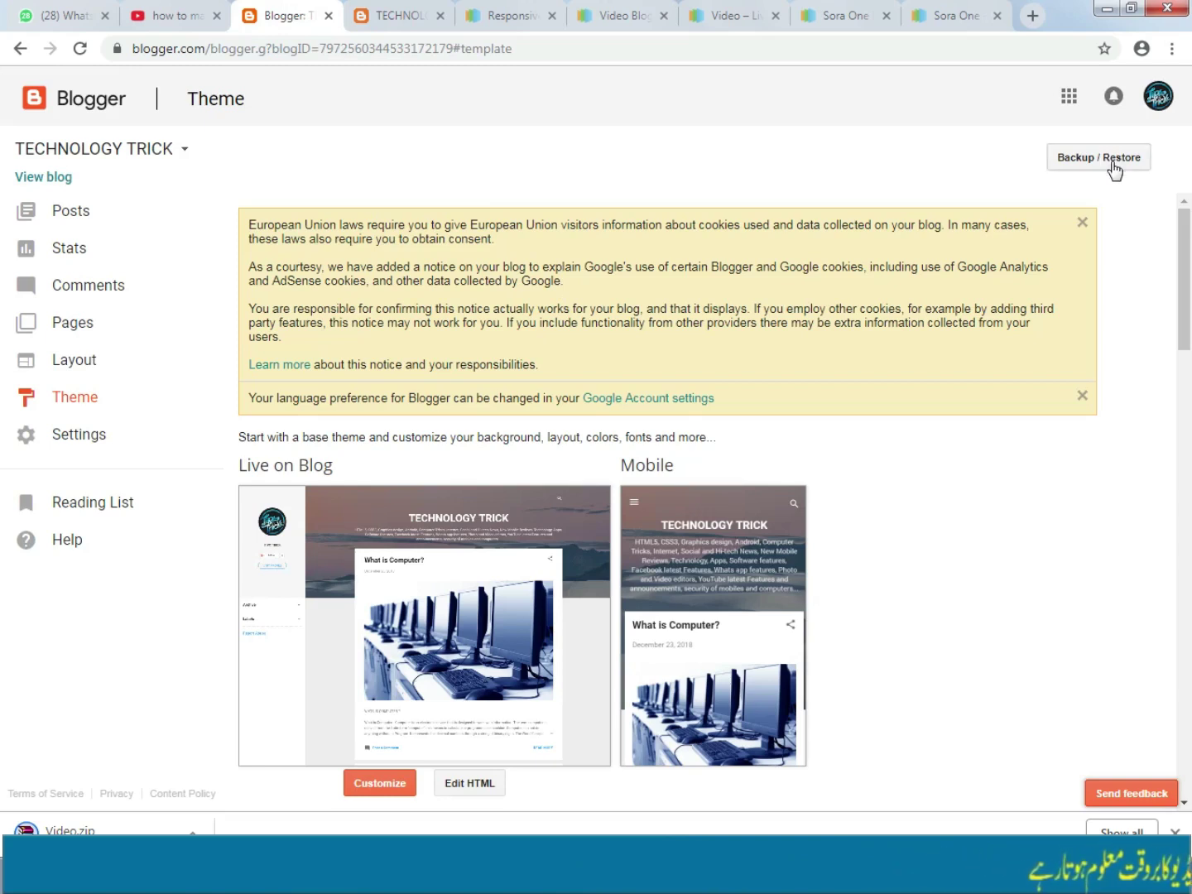
{"action": "left_click", "coordinate": [90, 401]}
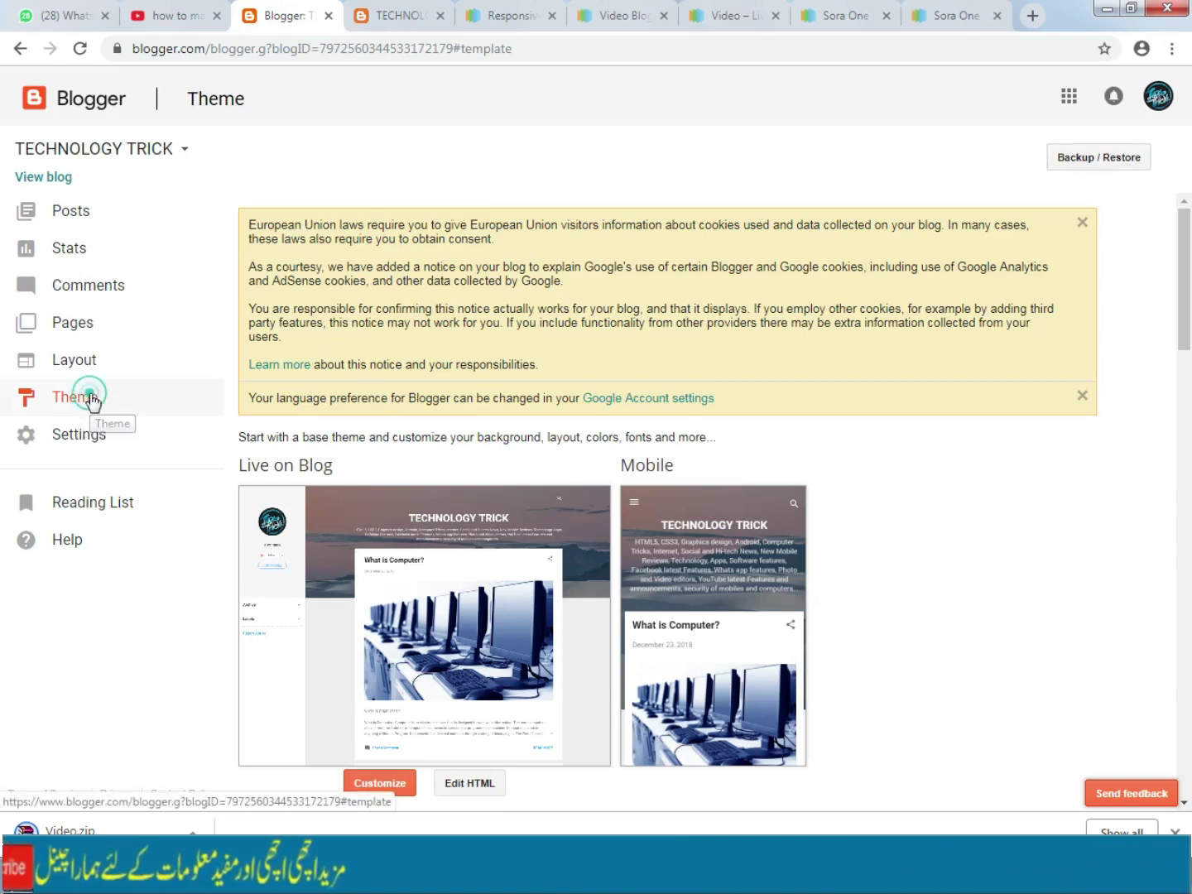
{"action": "left_click", "coordinate": [1098, 162]}
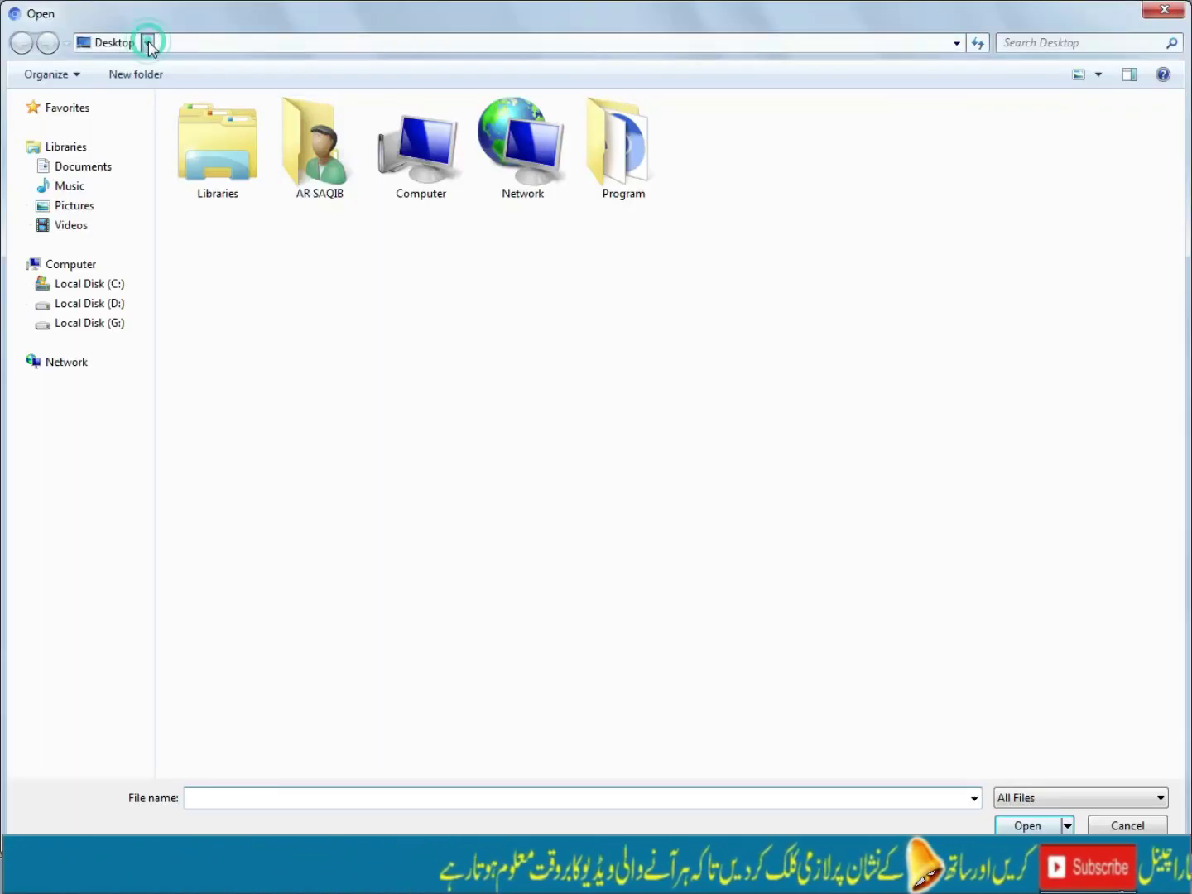
In the file chooser, go to the user's Downloads folder and extract the Sora-One archive there
{"action": "left_click", "coordinate": [148, 43]}
{"action": "left_click", "coordinate": [646, 398]}
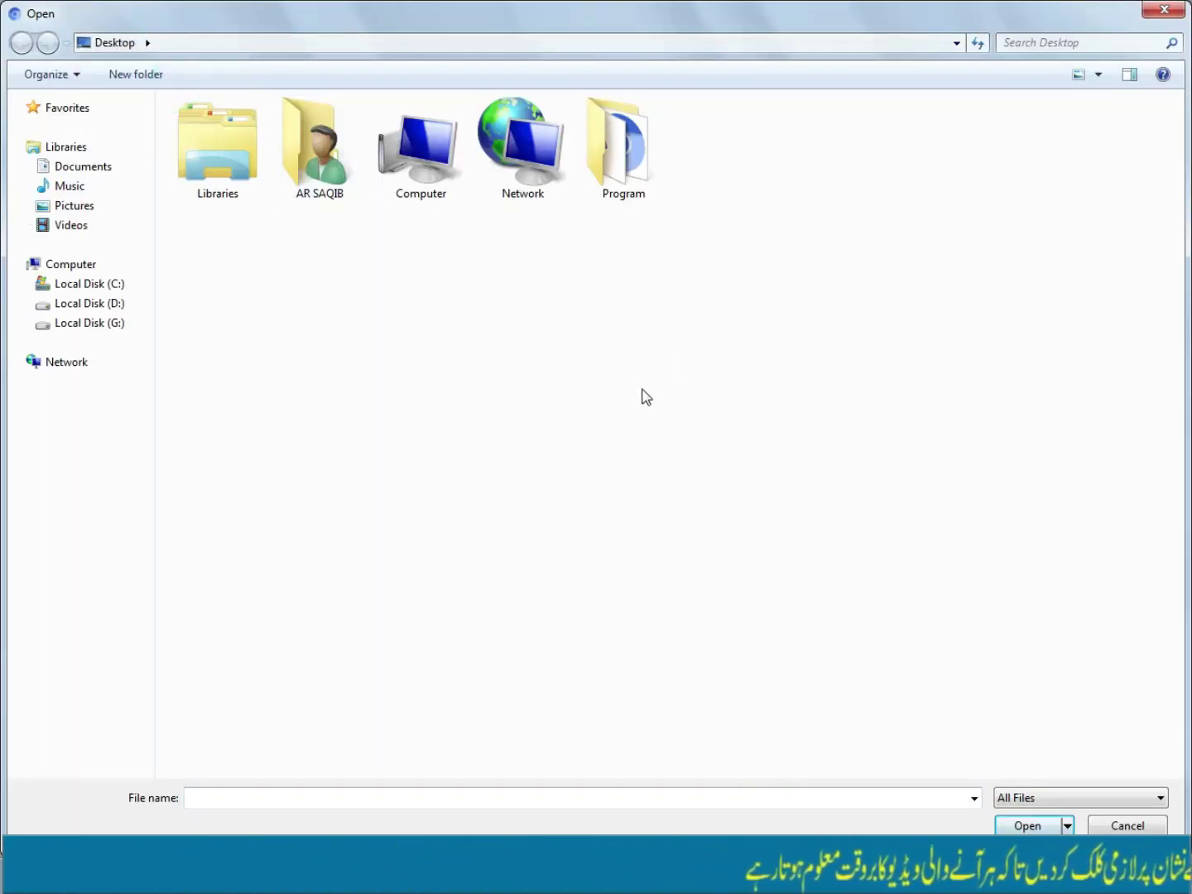
{"action": "double_click", "coordinate": [319, 146]}
{"action": "double_click", "coordinate": [551, 132]}
{"action": "right_click", "coordinate": [239, 174]}
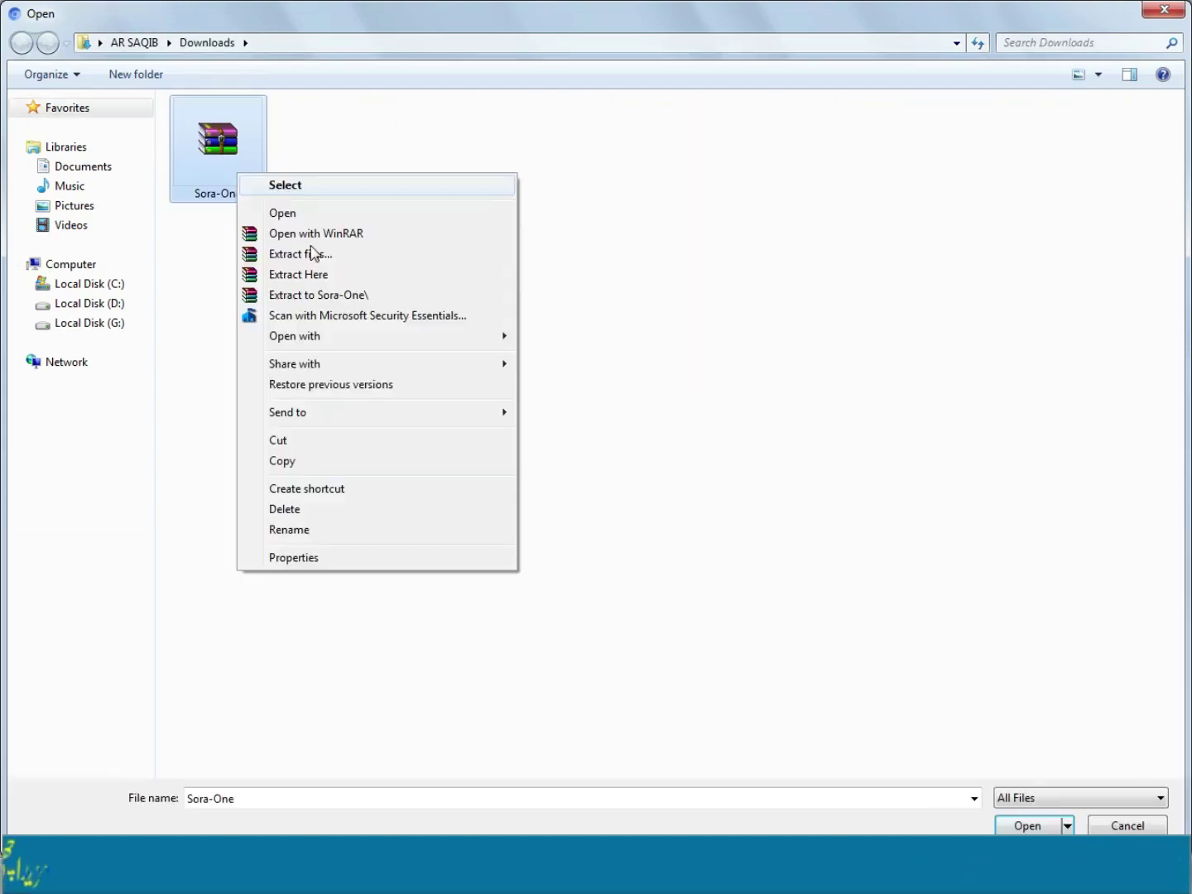
{"action": "left_click", "coordinate": [341, 276]}
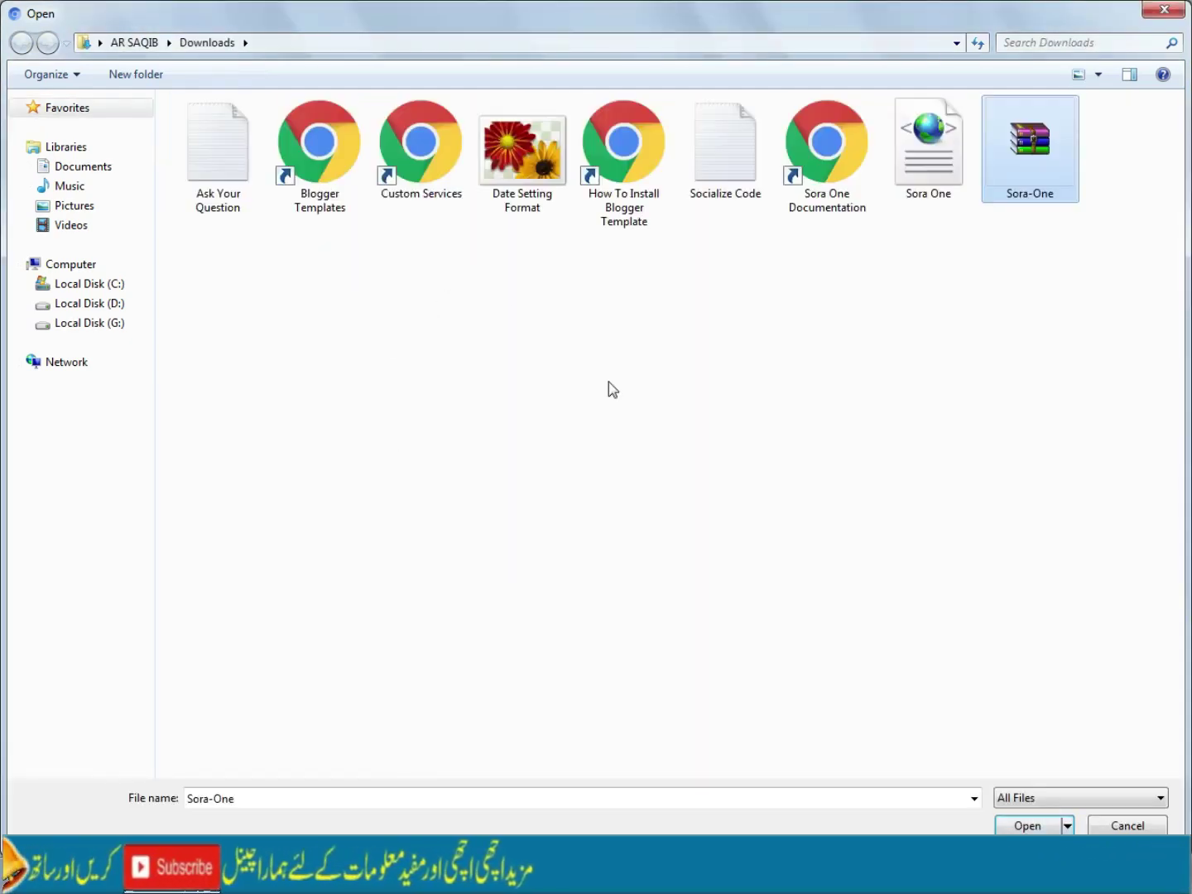
Choose the extracted Sora One template file and upload it as the blog's theme
{"action": "left_click", "coordinate": [941, 176]}
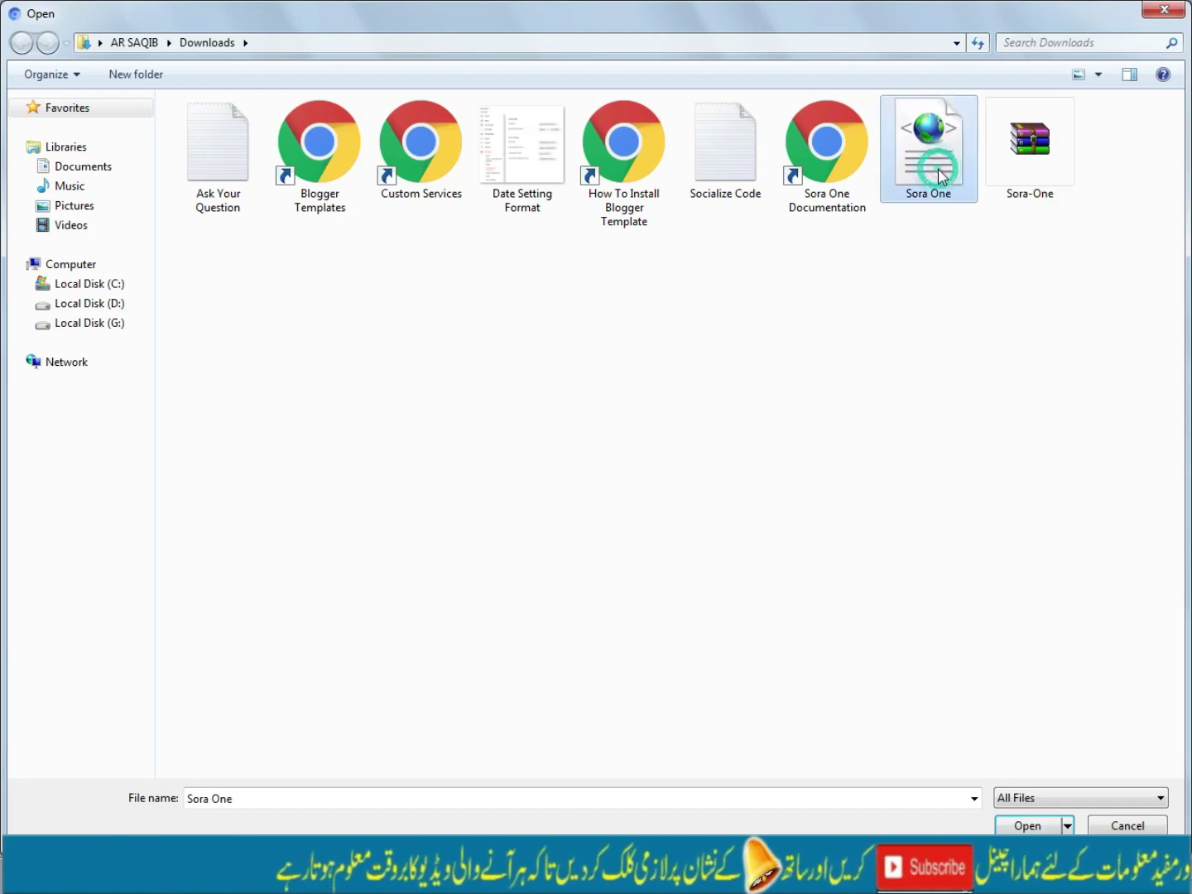
{"action": "double_click", "coordinate": [937, 170]}
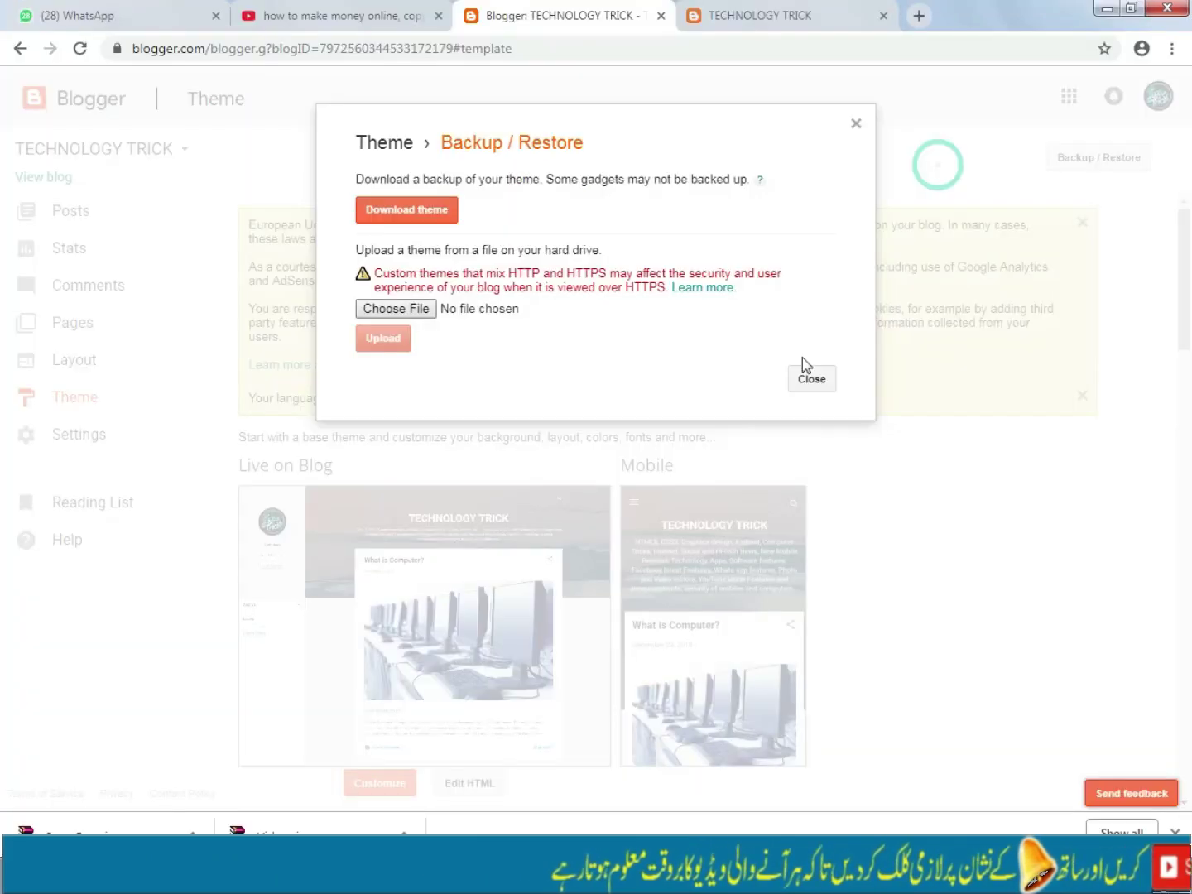
{"action": "left_click", "coordinate": [370, 341]}
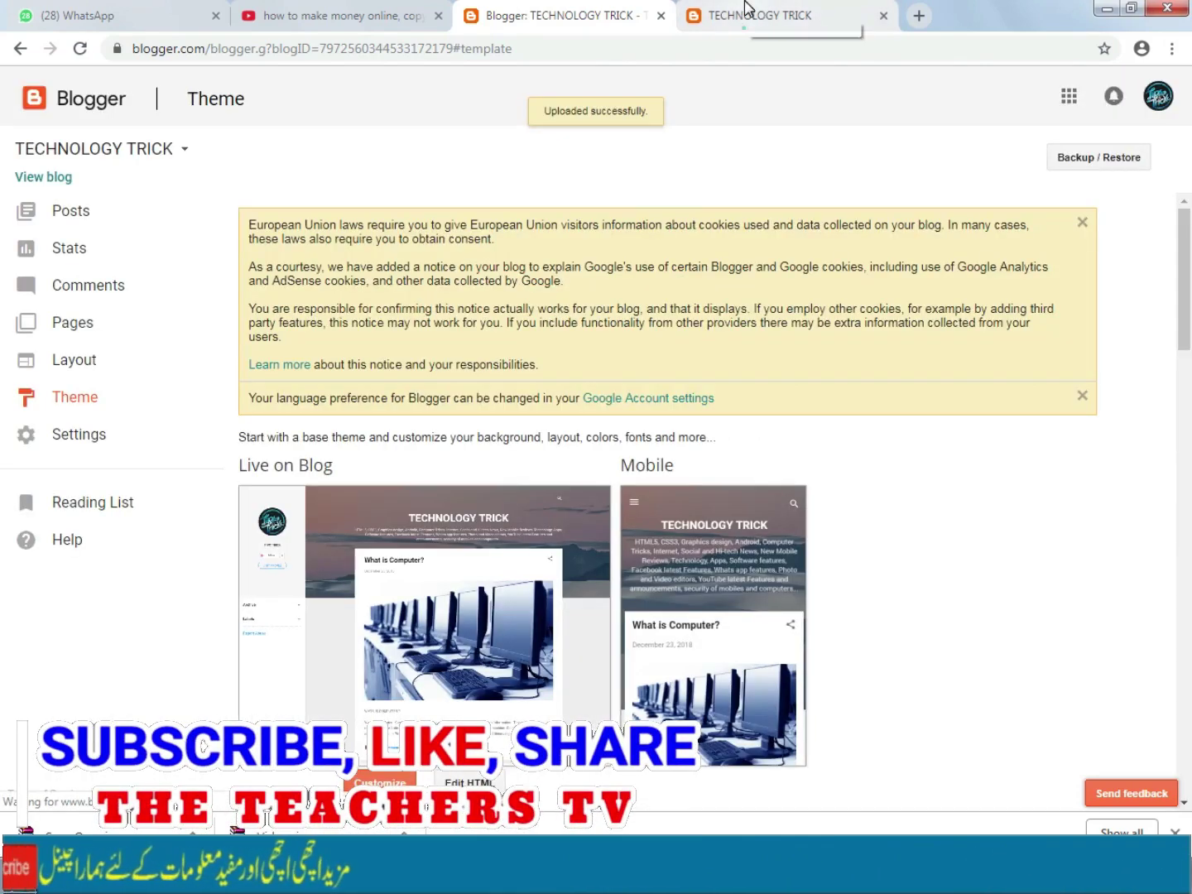
Check the already open blog tab, then open the blog in a new tab from Blogger to view the uploaded theme
{"action": "left_click", "coordinate": [748, 12]}
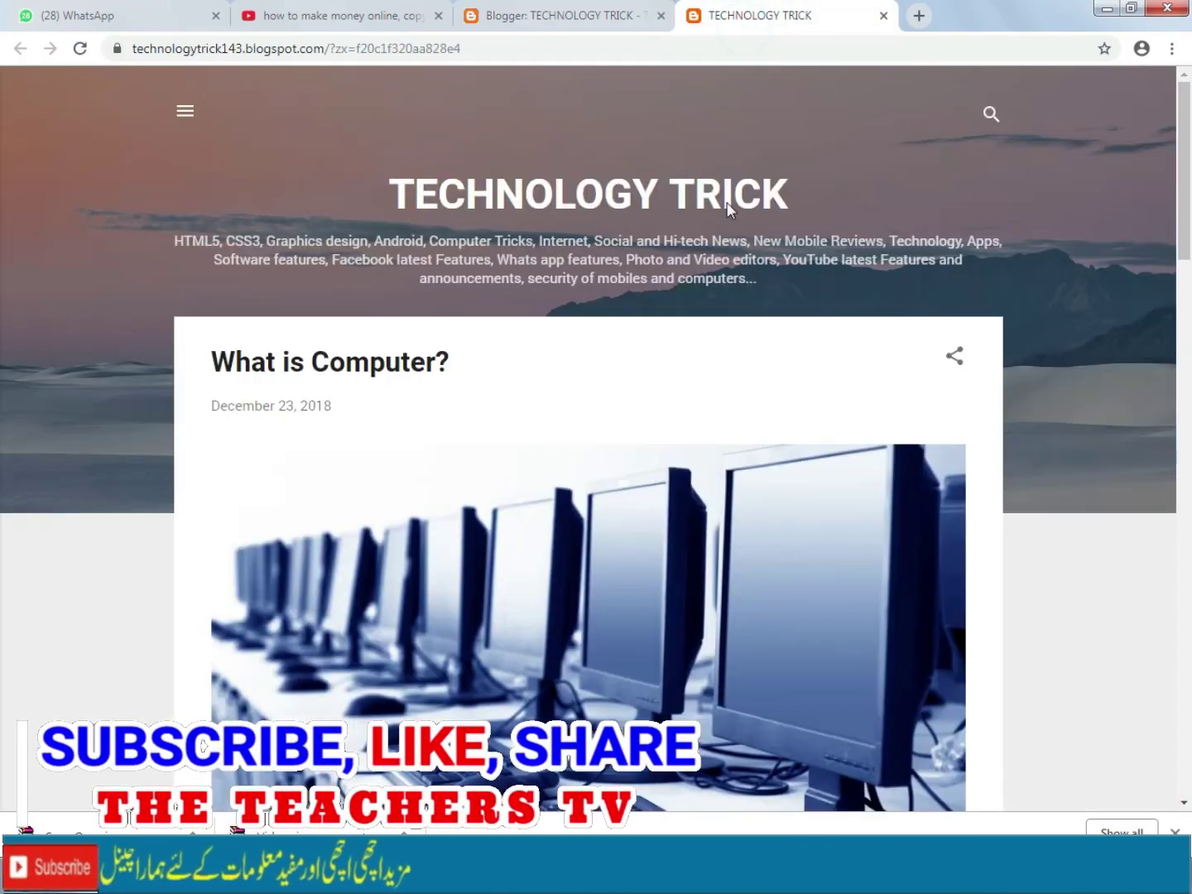
{"action": "left_click", "coordinate": [510, 9]}
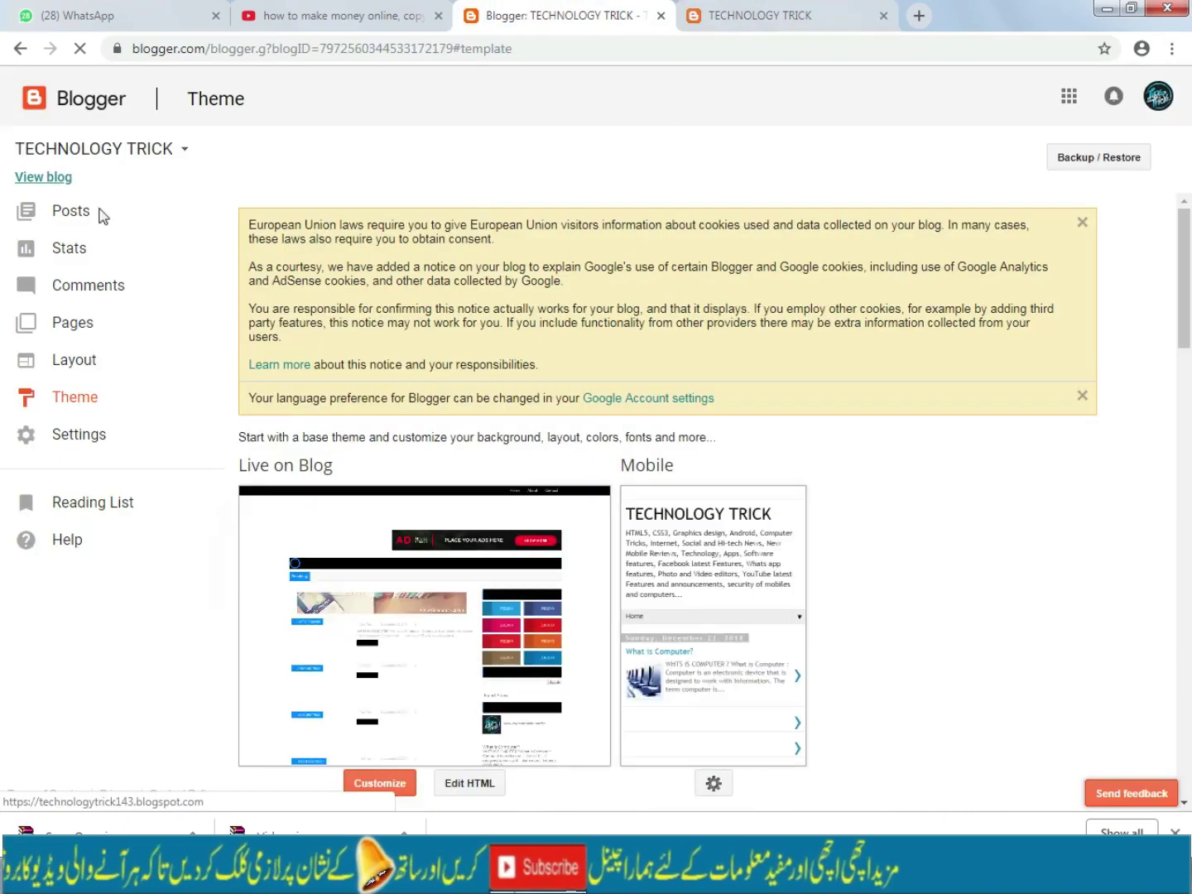
{"action": "right_click", "coordinate": [56, 179]}
{"action": "left_click", "coordinate": [102, 201]}
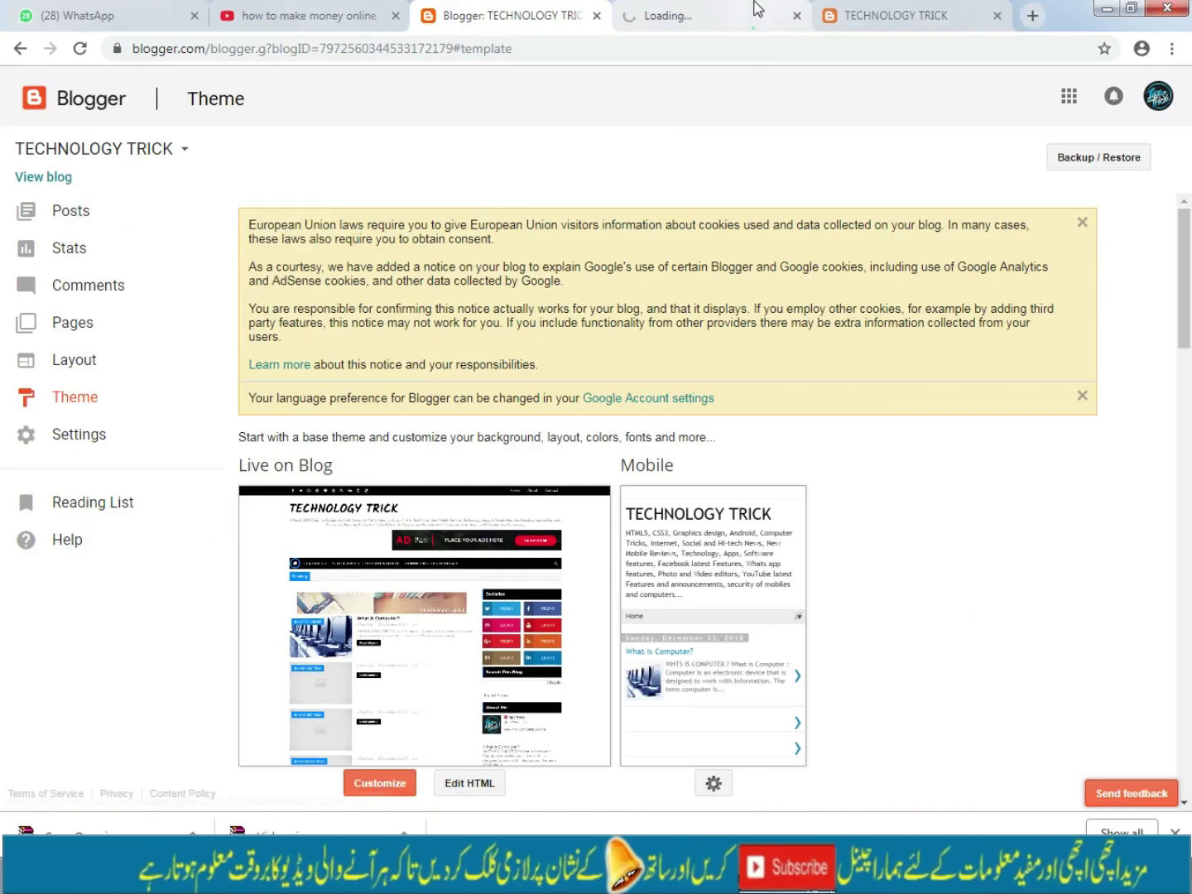
{"action": "left_click", "coordinate": [753, 13]}
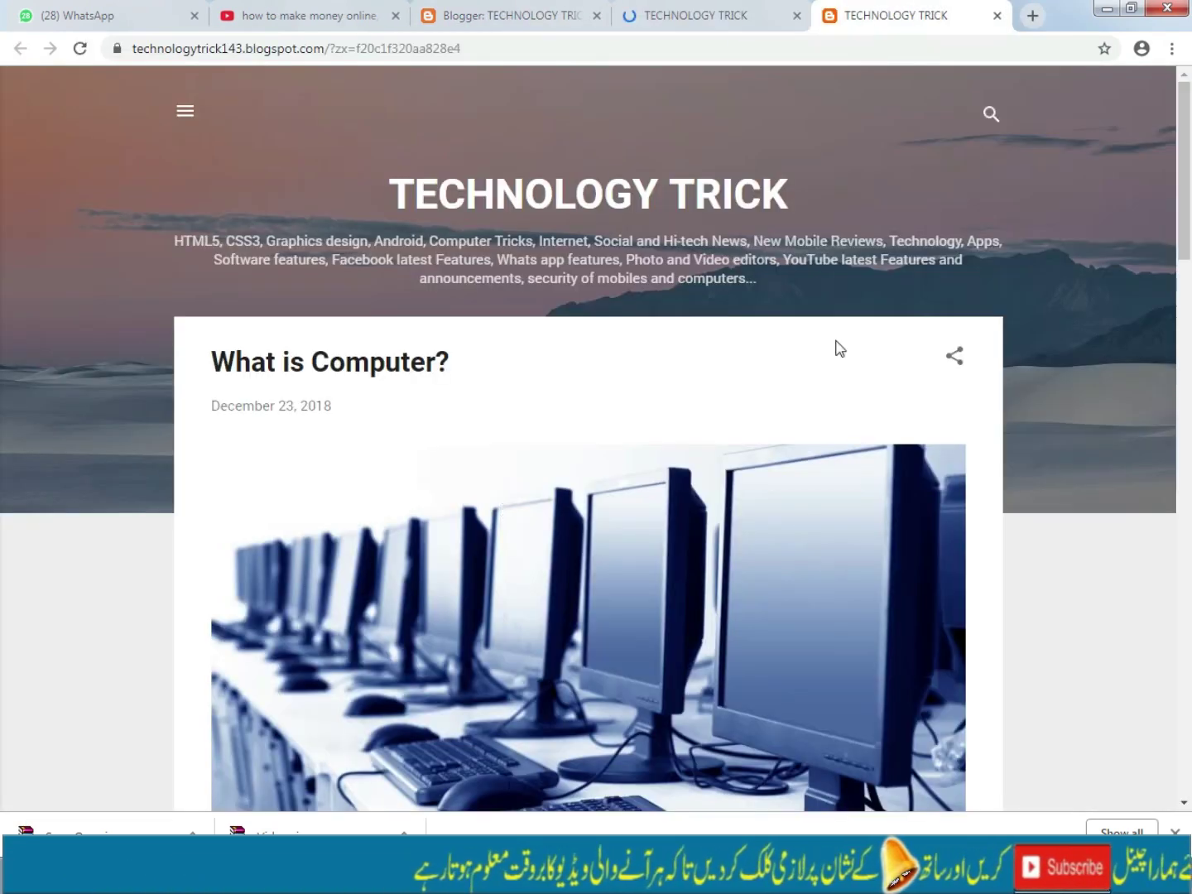
Compare the blog's previous design with the new Sora One design, checking the header, post list and sidebar
{"action": "scroll", "coordinate": [795, 447], "scroll_direction": "down", "scroll_amount": 10}
{"action": "scroll", "coordinate": [794, 447], "scroll_direction": "up", "scroll_amount": 10}
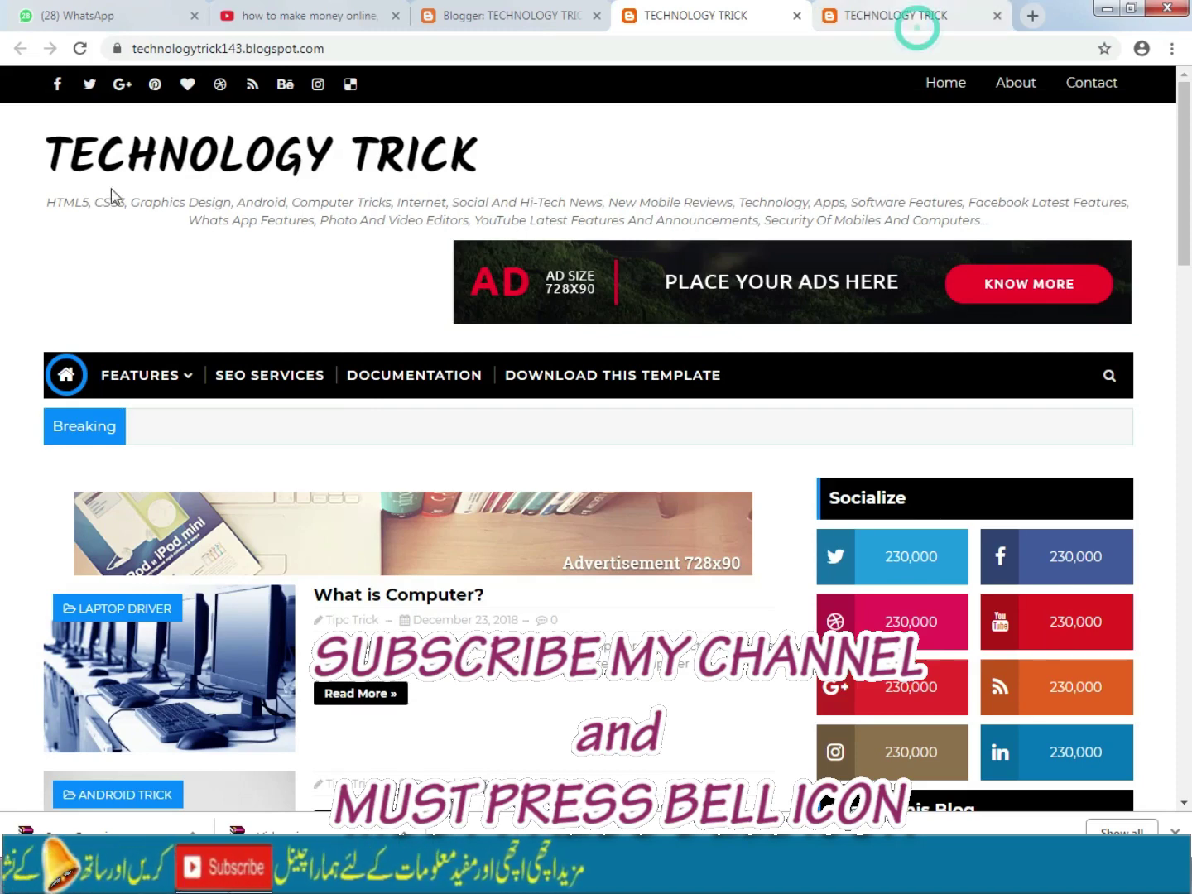
{"action": "left_click", "coordinate": [917, 25]}
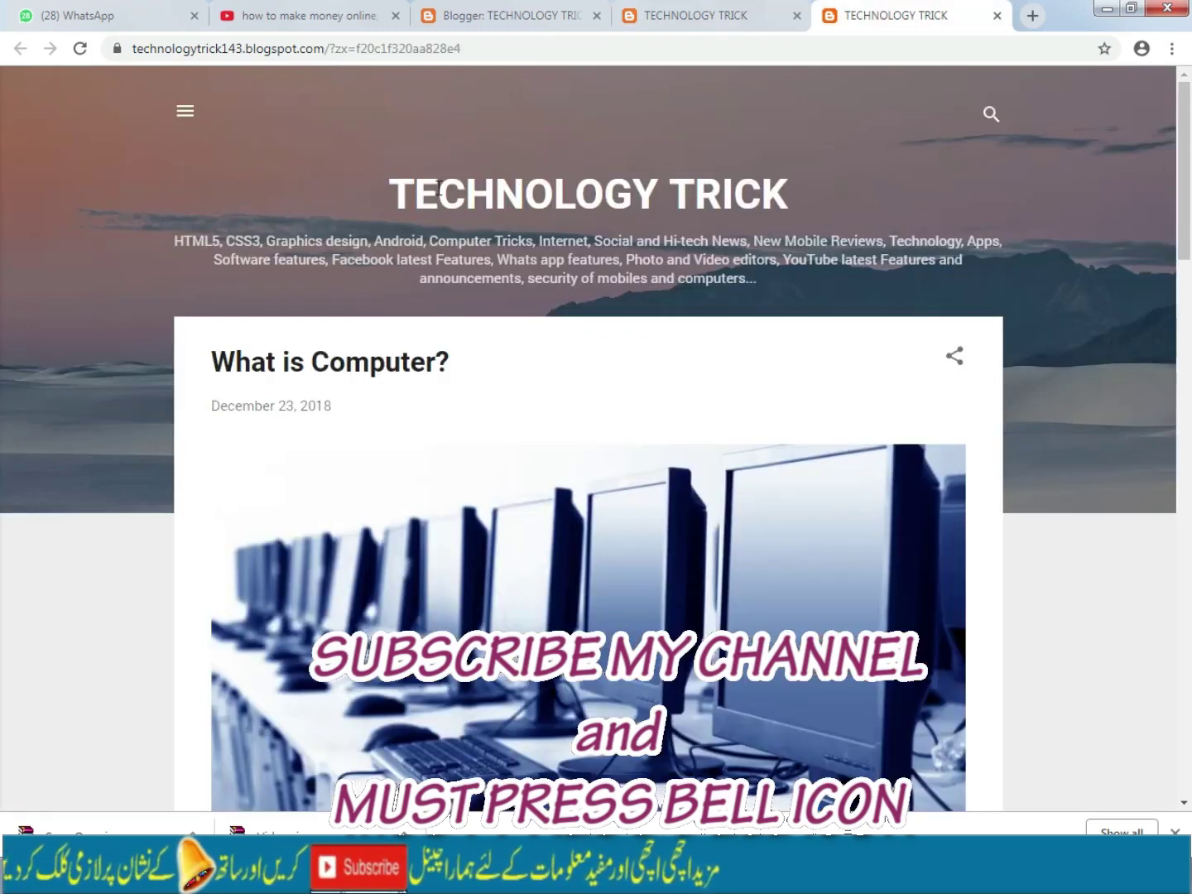
{"action": "left_click", "coordinate": [715, 25]}
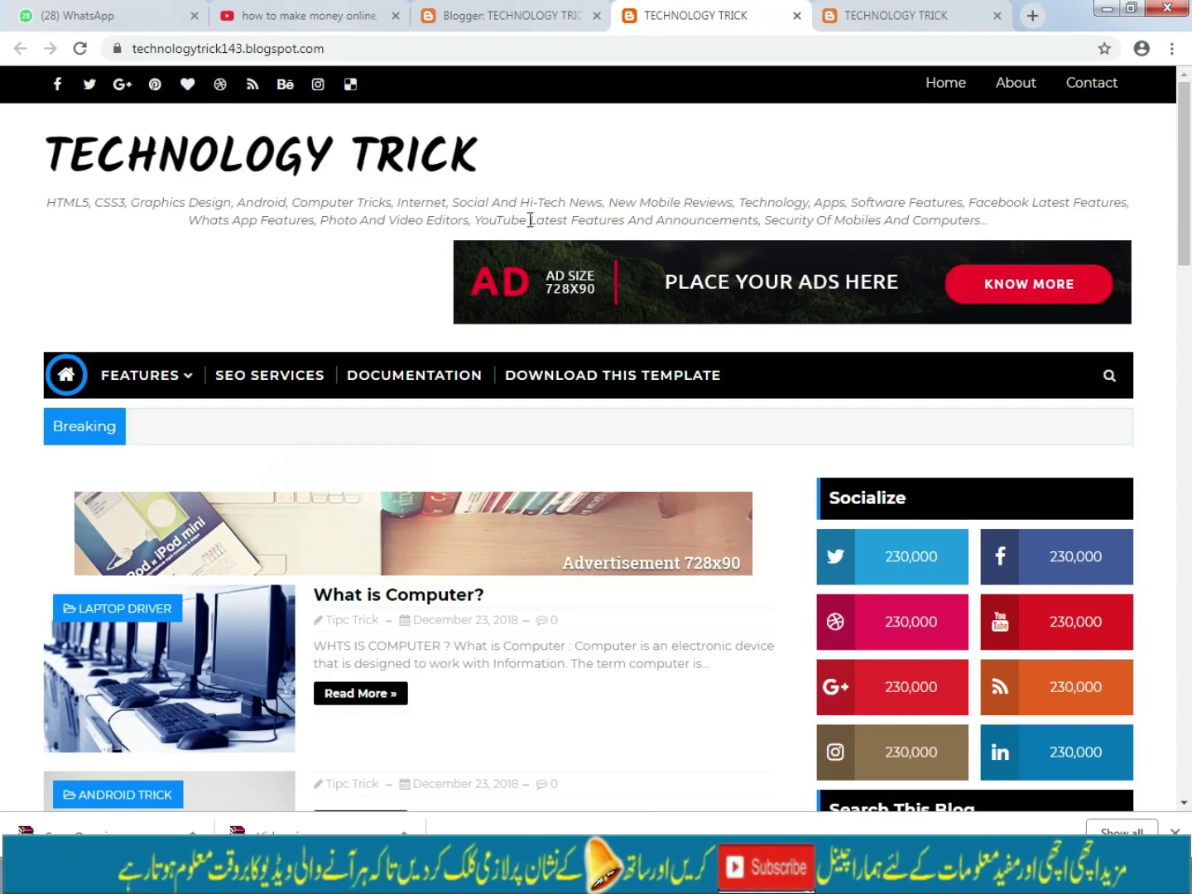
{"action": "scroll", "coordinate": [1185, 173], "scroll_direction": "down", "scroll_amount": 5}
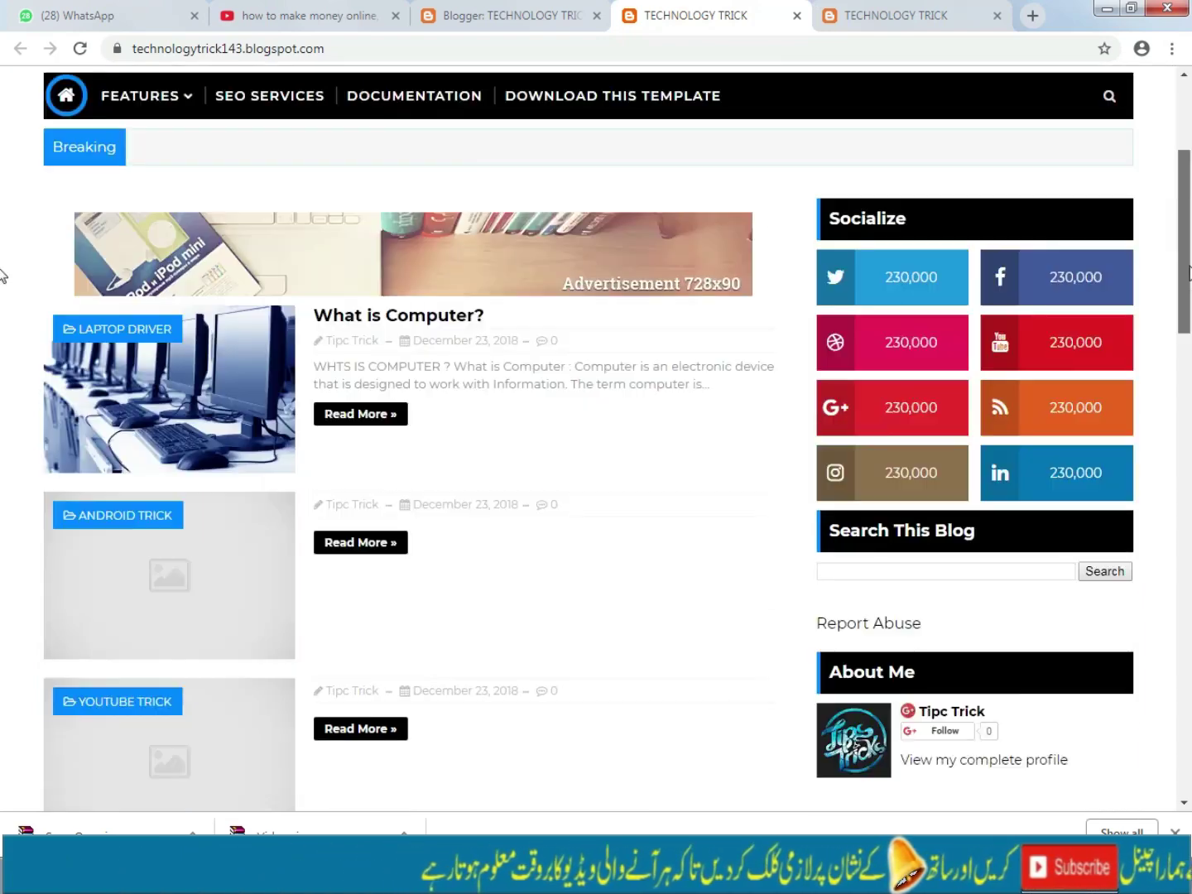
{"action": "scroll", "coordinate": [1190, 330], "scroll_direction": "down", "scroll_amount": 2}
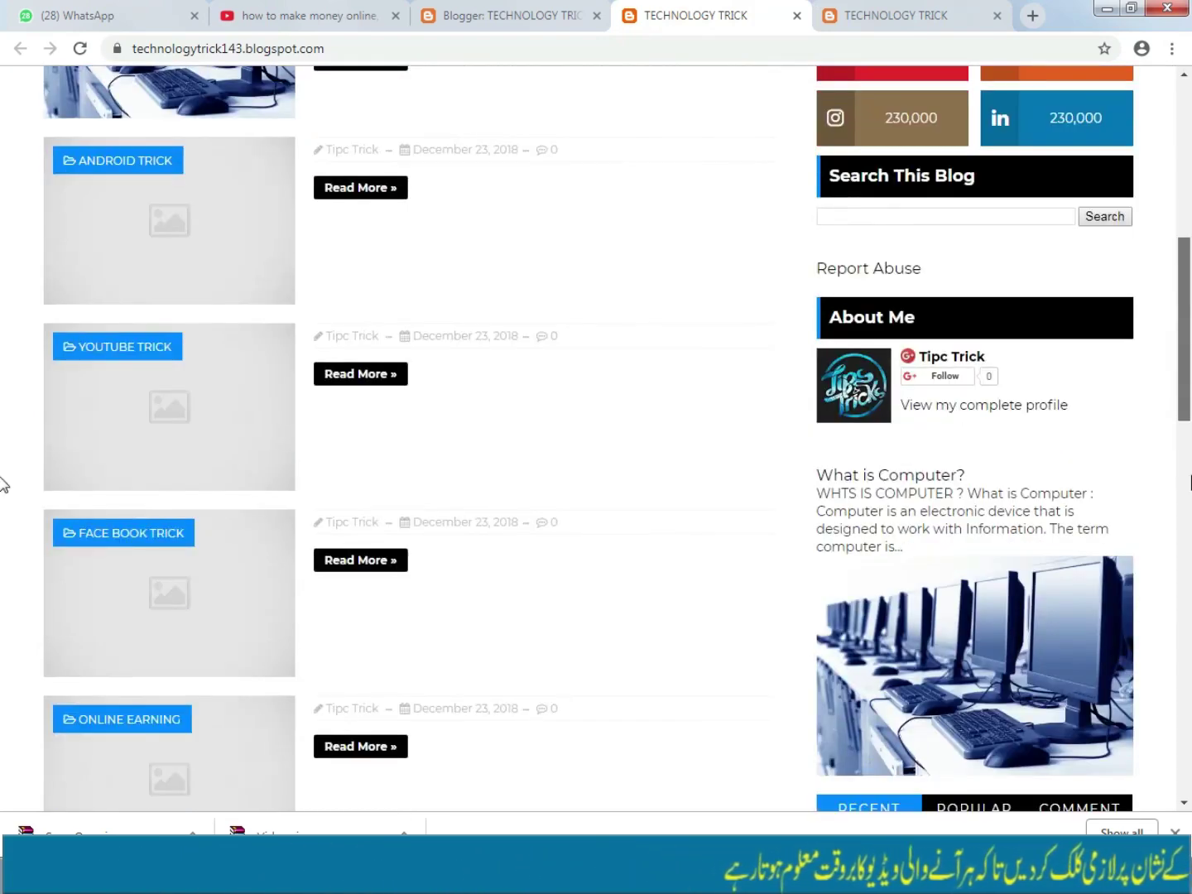
Review the rest of the blog's new design down to the footer and return to the header
{"action": "scroll", "coordinate": [1190, 580], "scroll_direction": "down", "scroll_amount": 10}
{"action": "scroll", "coordinate": [1190, 707], "scroll_direction": "down", "scroll_amount": 3}
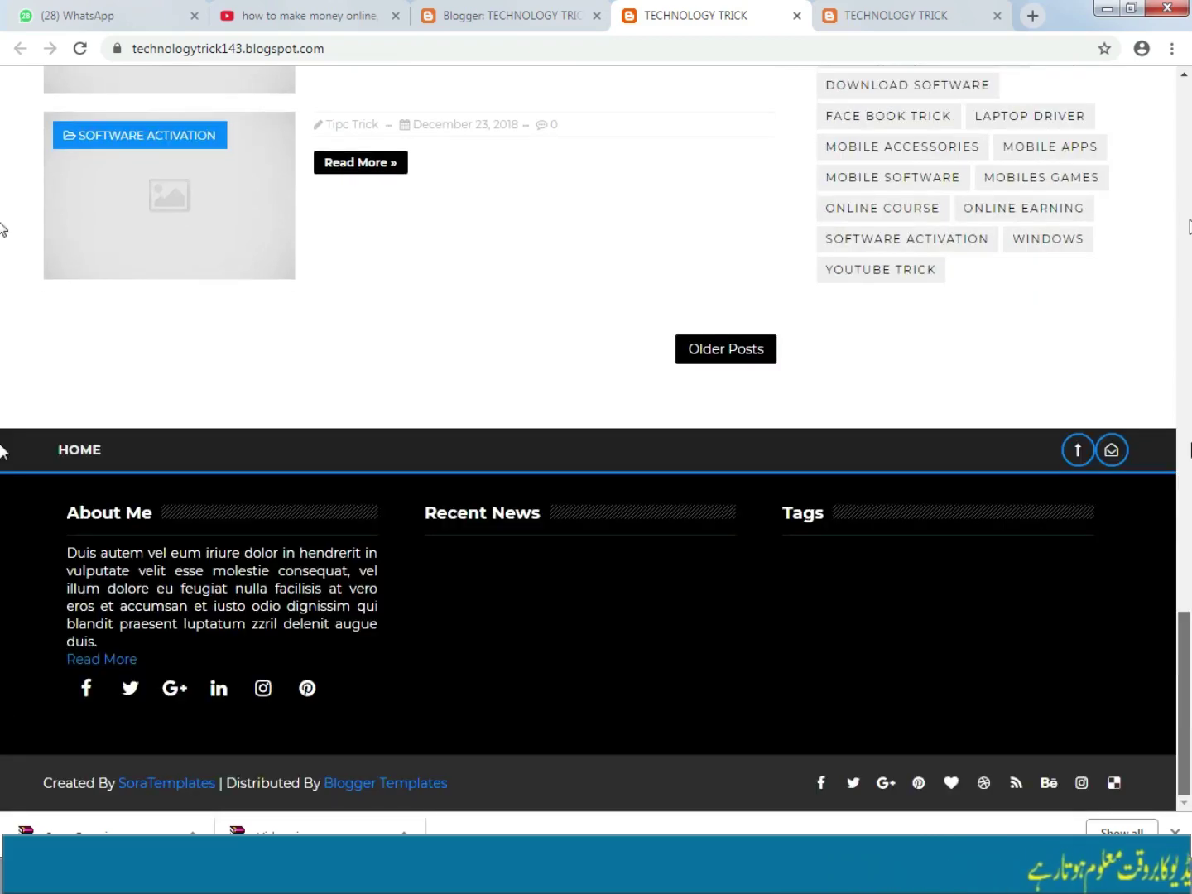
{"action": "scroll", "coordinate": [1191, 450], "scroll_direction": "up", "scroll_amount": 20}
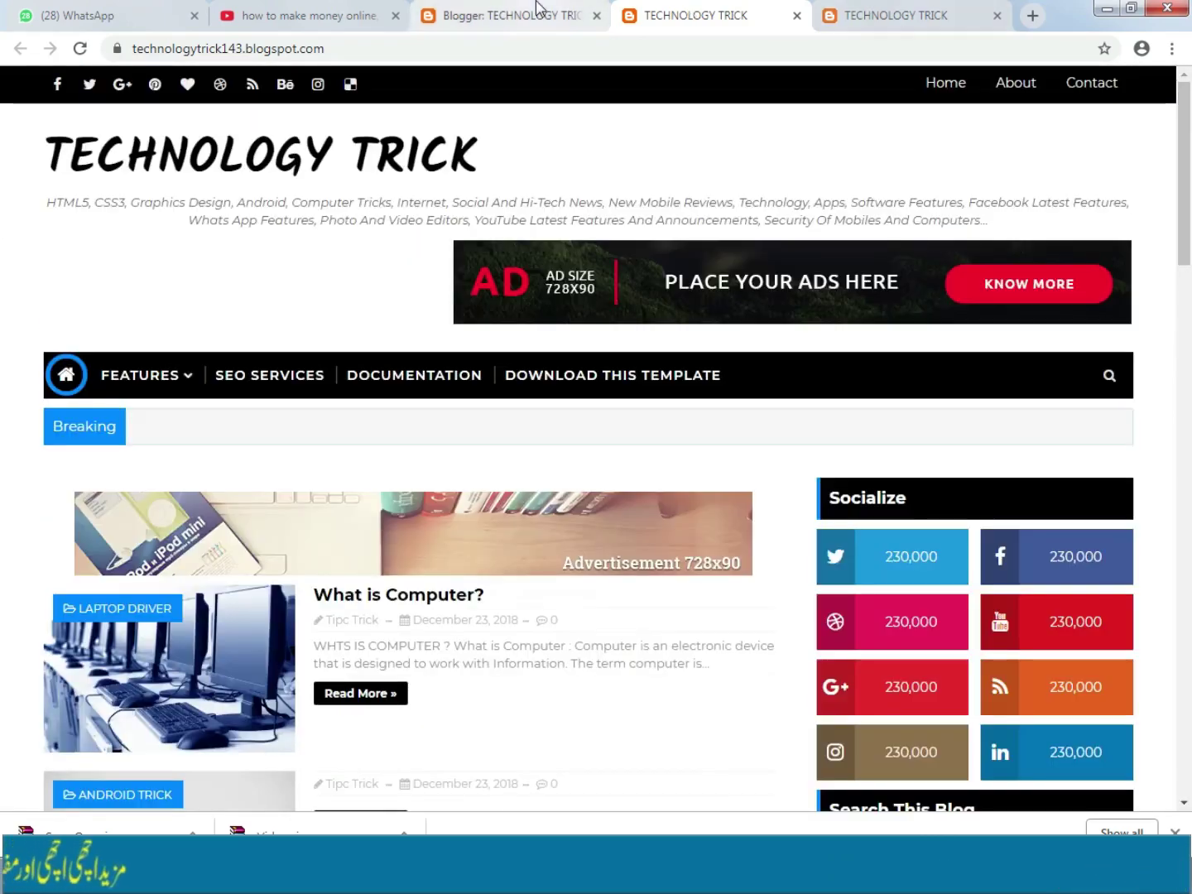
Close the outdated blog tab that still shows the previous design and return to Blogger
{"action": "left_click", "coordinate": [539, 8]}
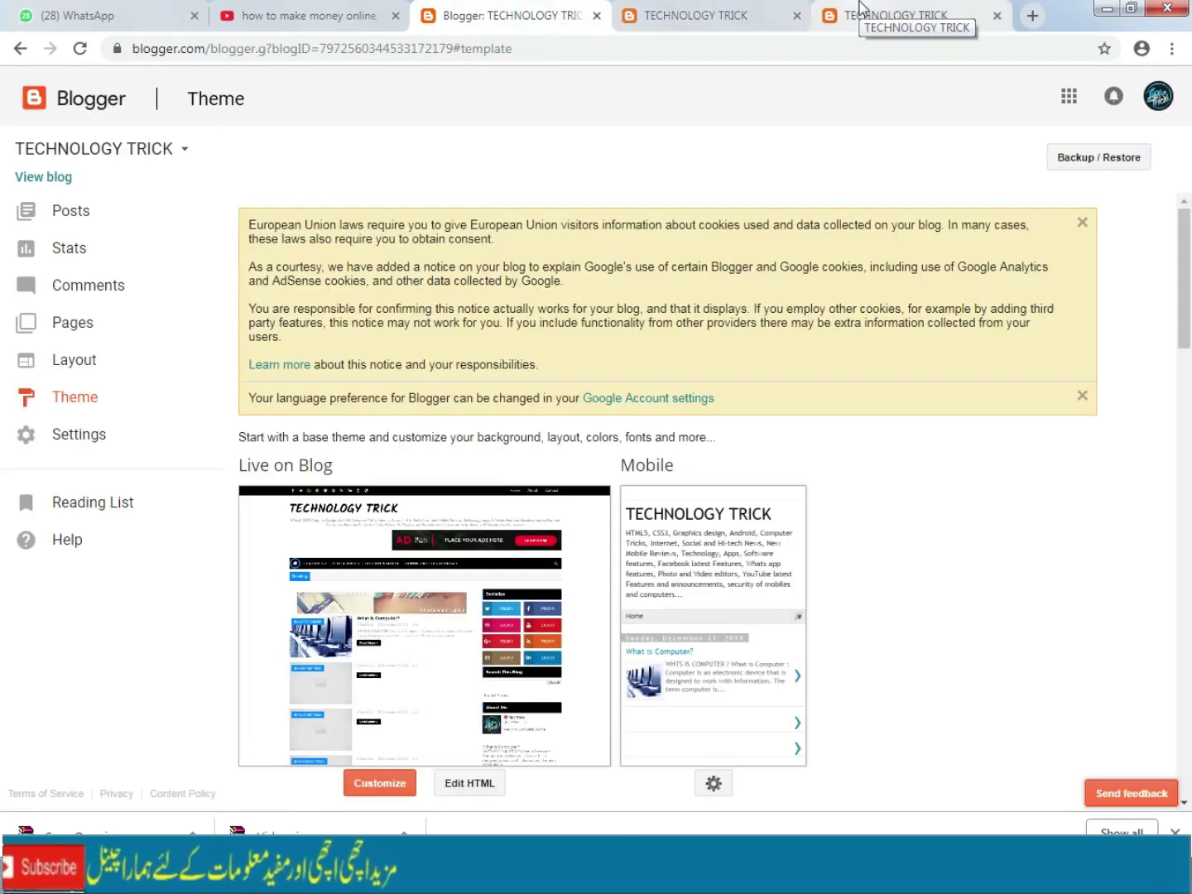
{"action": "left_click", "coordinate": [892, 15]}
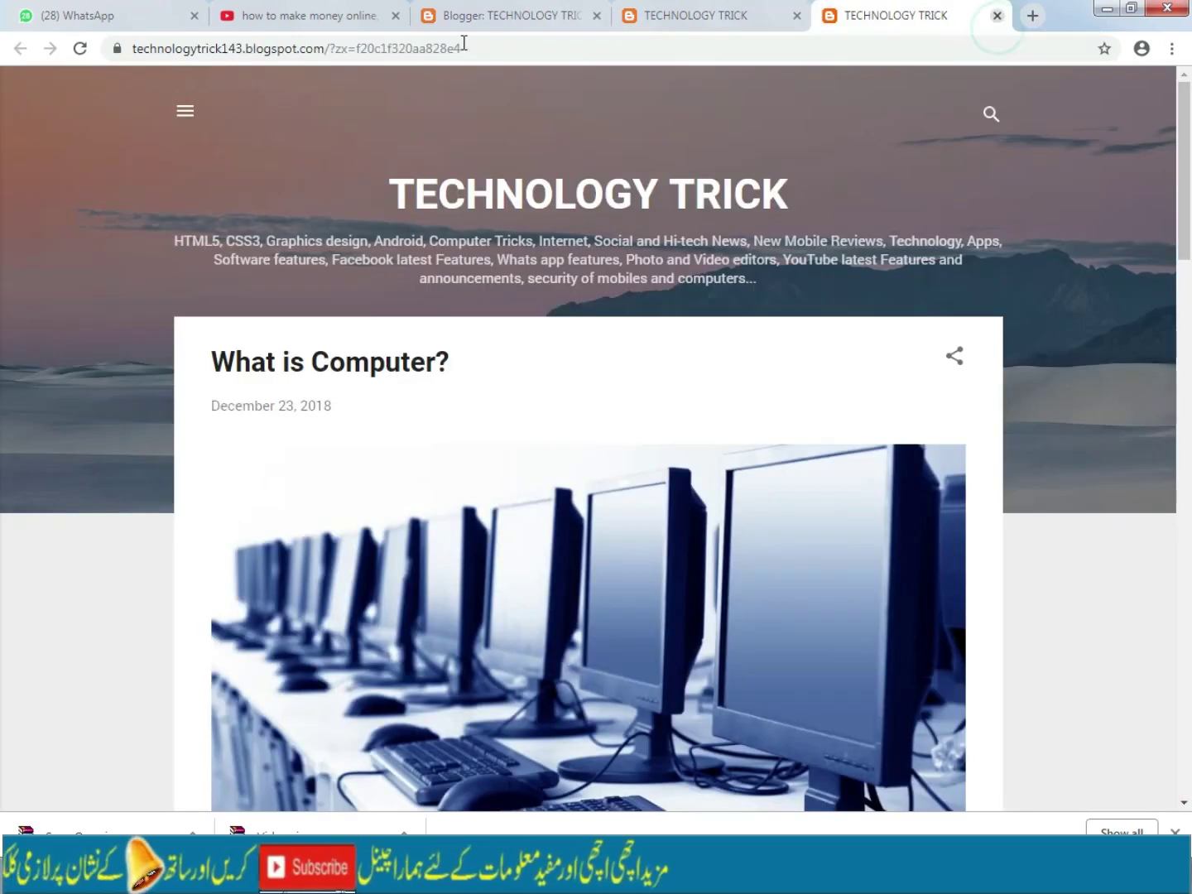
{"action": "left_click", "coordinate": [998, 15]}
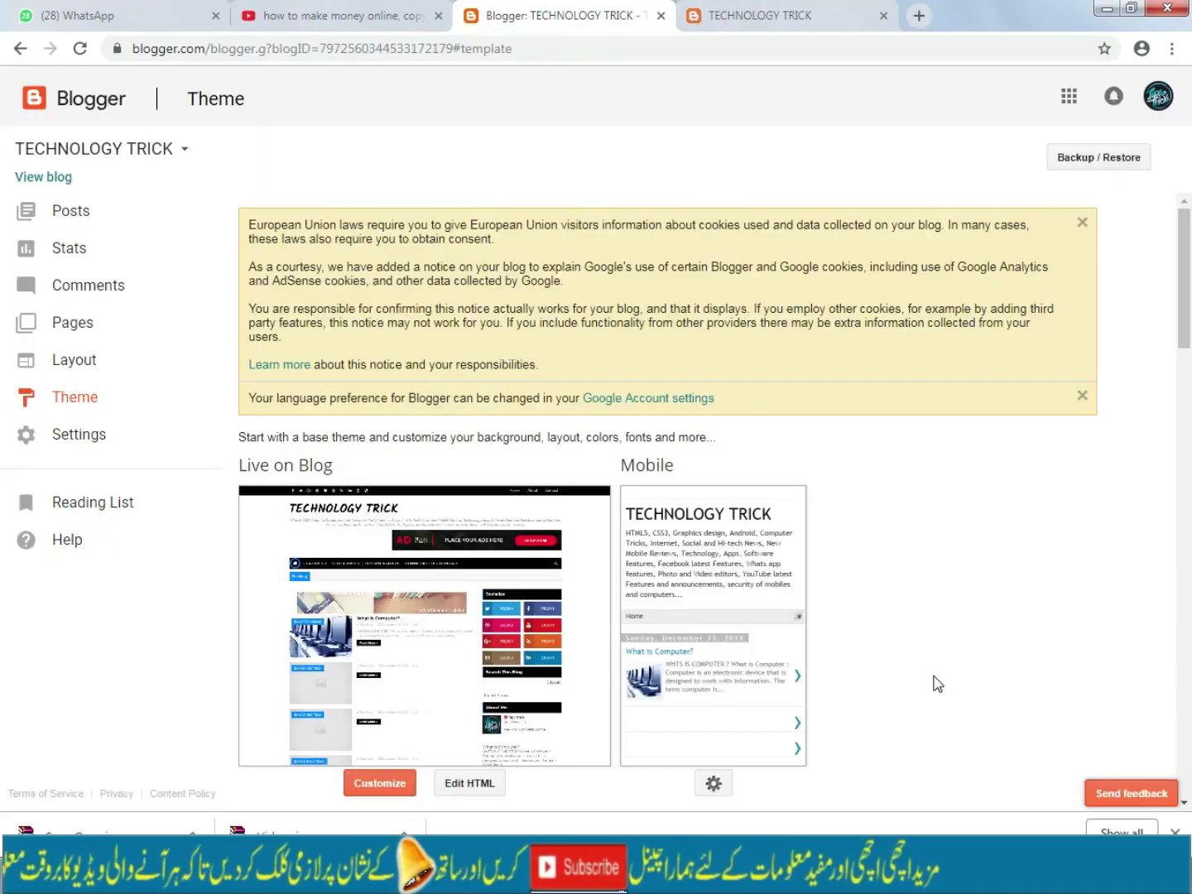
Check the live and mobile theme previews, then open the blog's Layout page
{"action": "scroll", "coordinate": [936, 683], "scroll_direction": "down", "scroll_amount": 1}
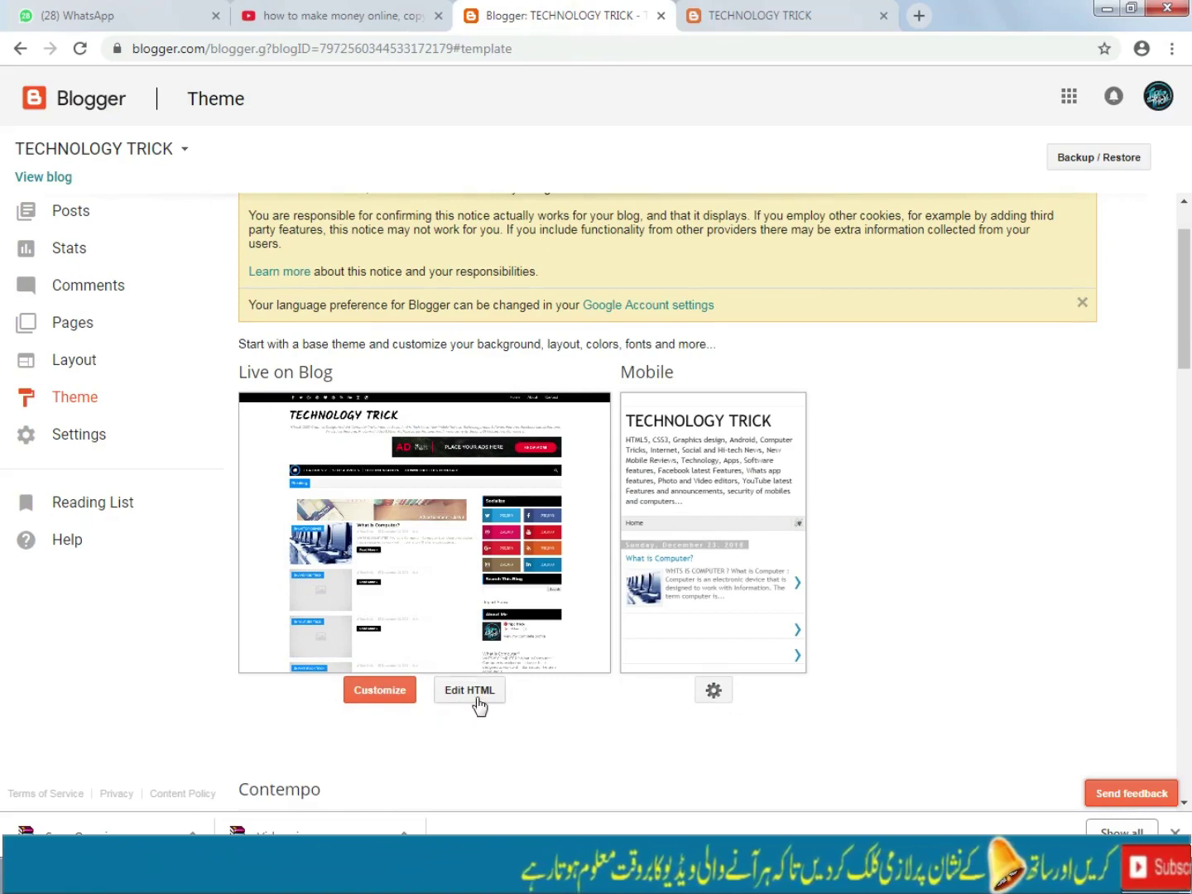
{"action": "scroll", "coordinate": [479, 703], "scroll_direction": "up", "scroll_amount": 1}
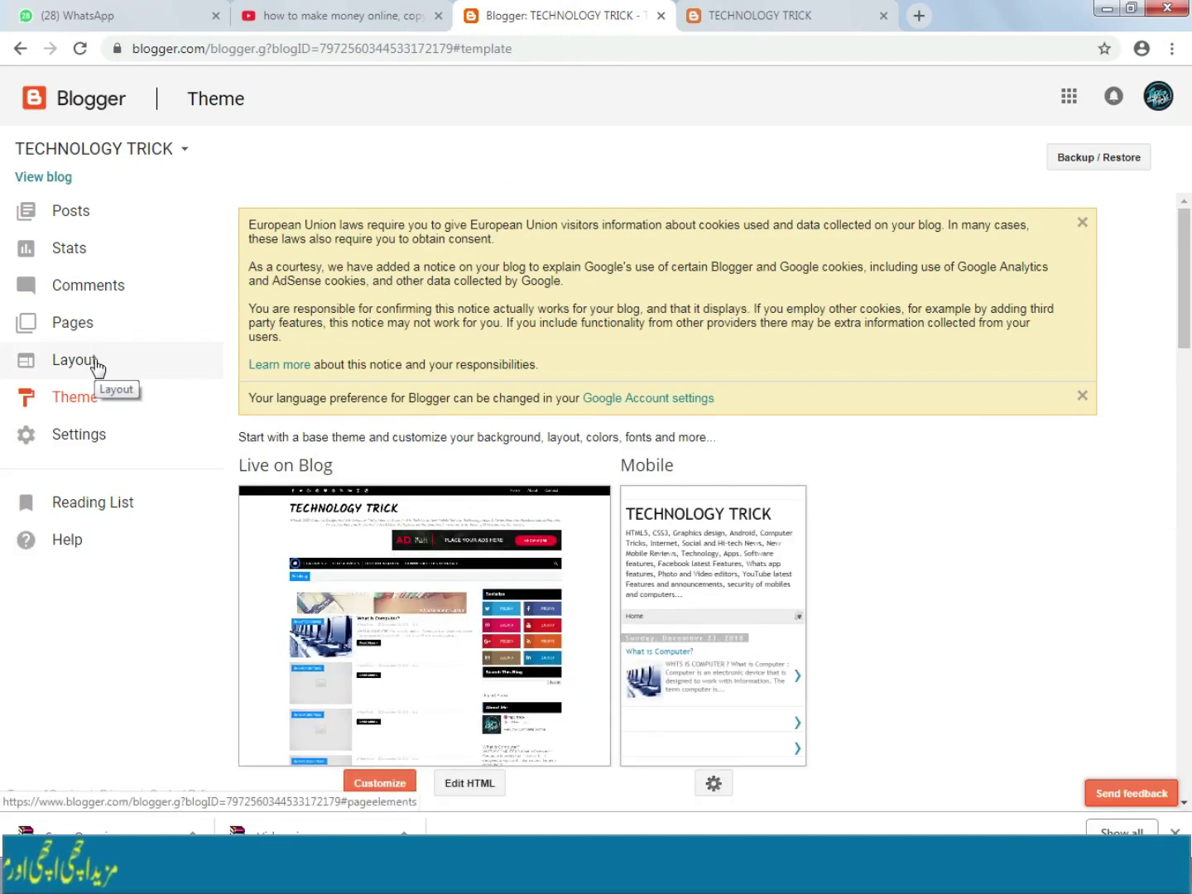
{"action": "left_click", "coordinate": [97, 368]}
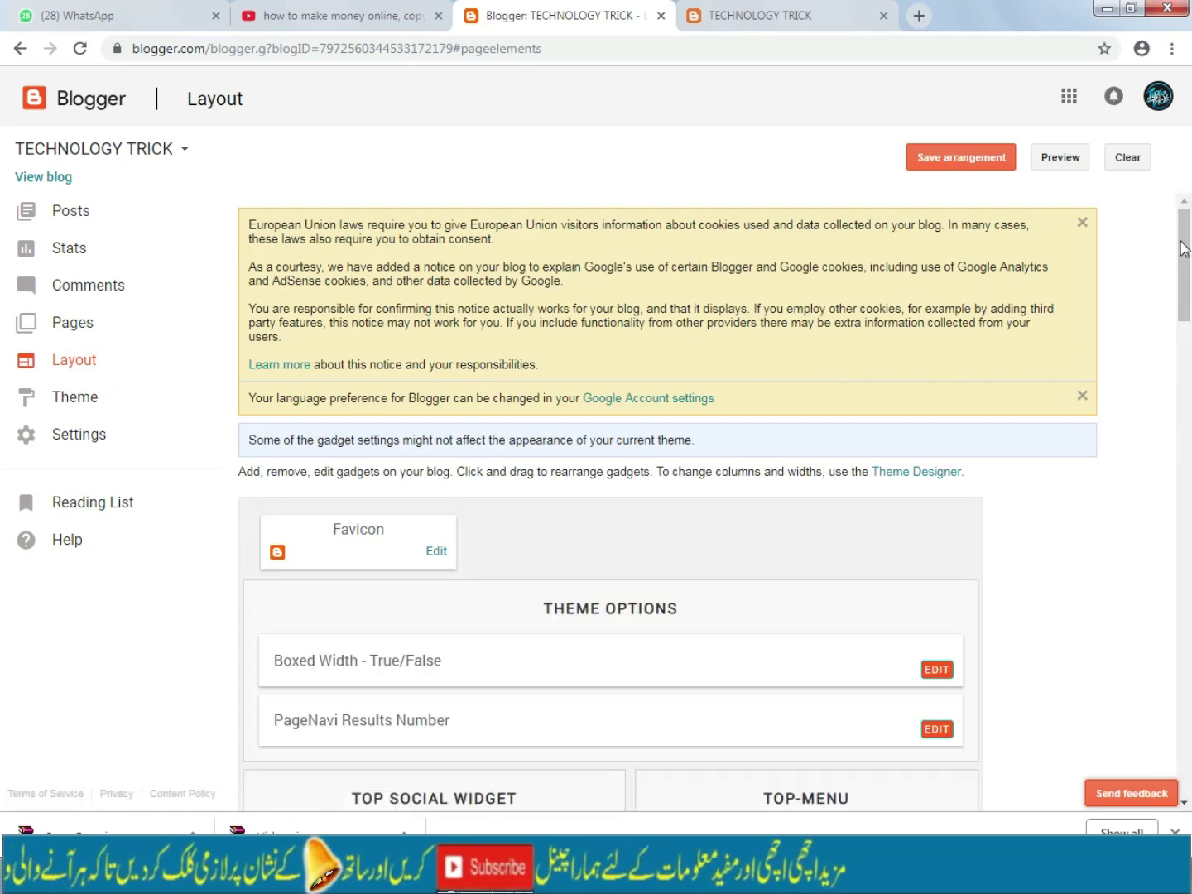
Compare the Layout page's Favicon gadget and Theme Options with the live blog
{"action": "left_click_drag", "start_coordinate": [1186, 259], "coordinate": [1189, 226]}
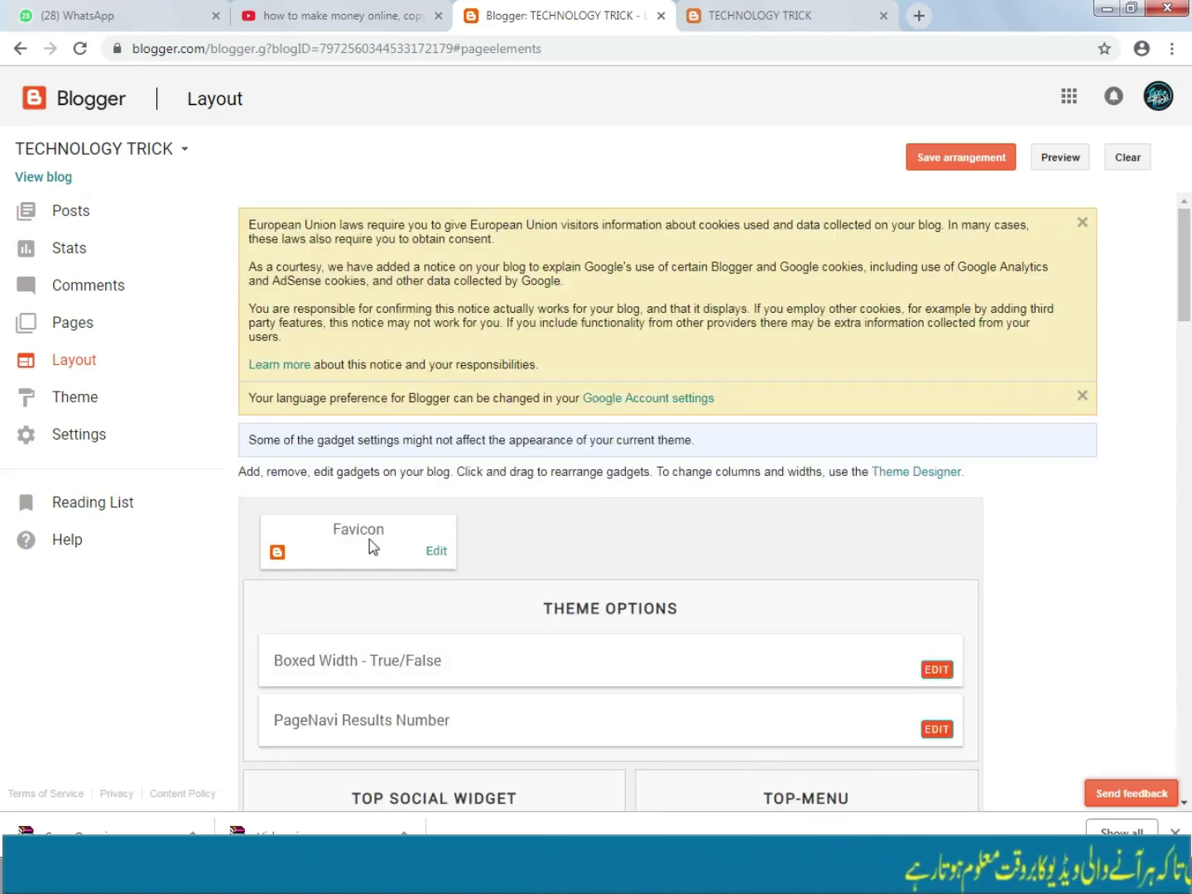
{"action": "left_click", "coordinate": [747, 12]}
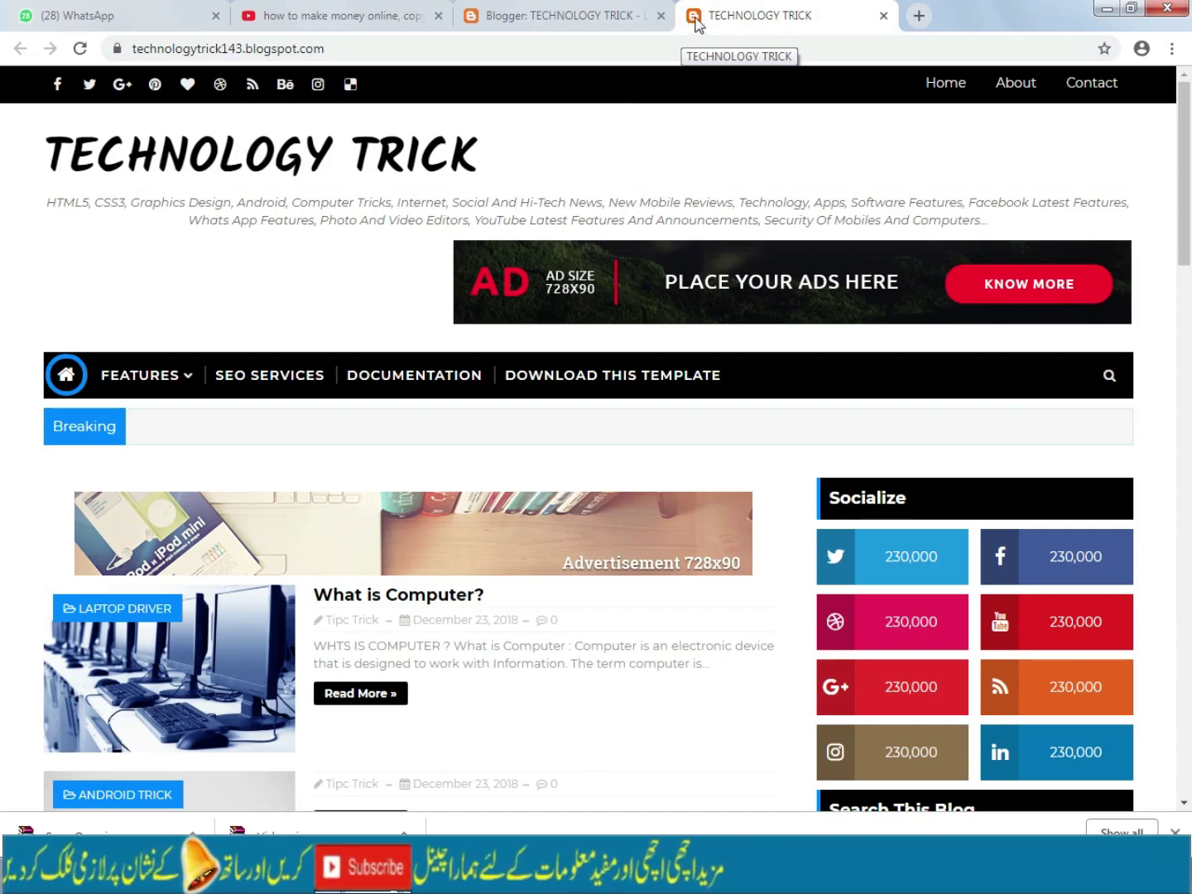
{"action": "left_click", "coordinate": [562, 15]}
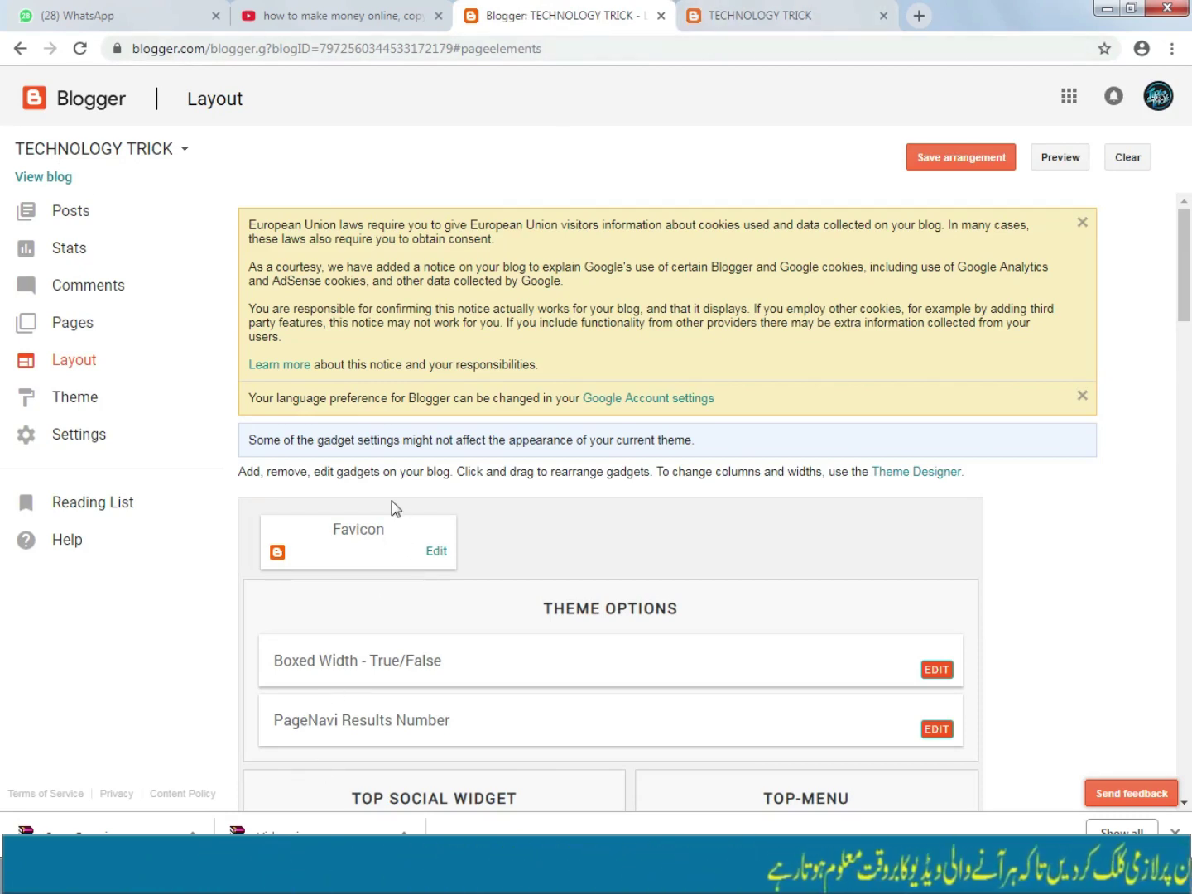
{"action": "scroll", "coordinate": [391, 501], "scroll_direction": "down", "scroll_amount": 1}
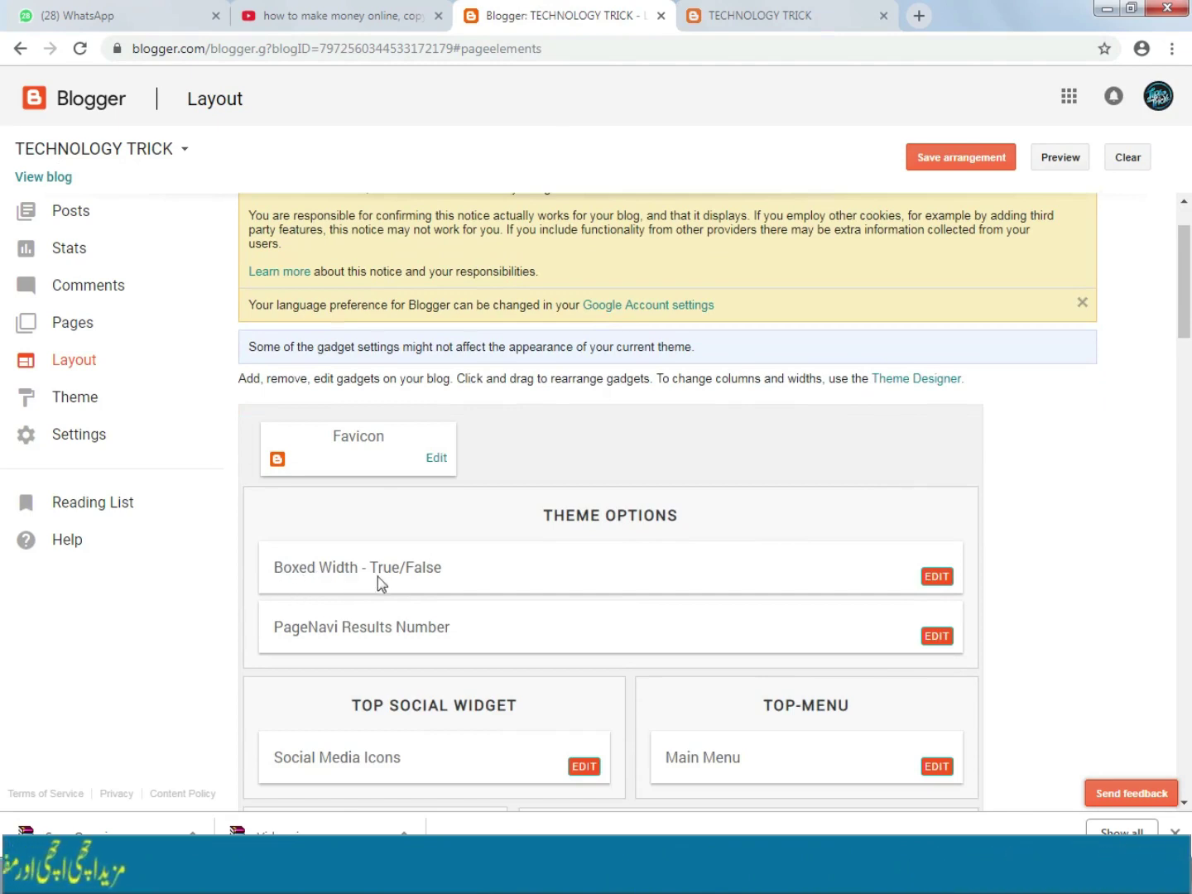
{"action": "left_click", "coordinate": [860, 11]}
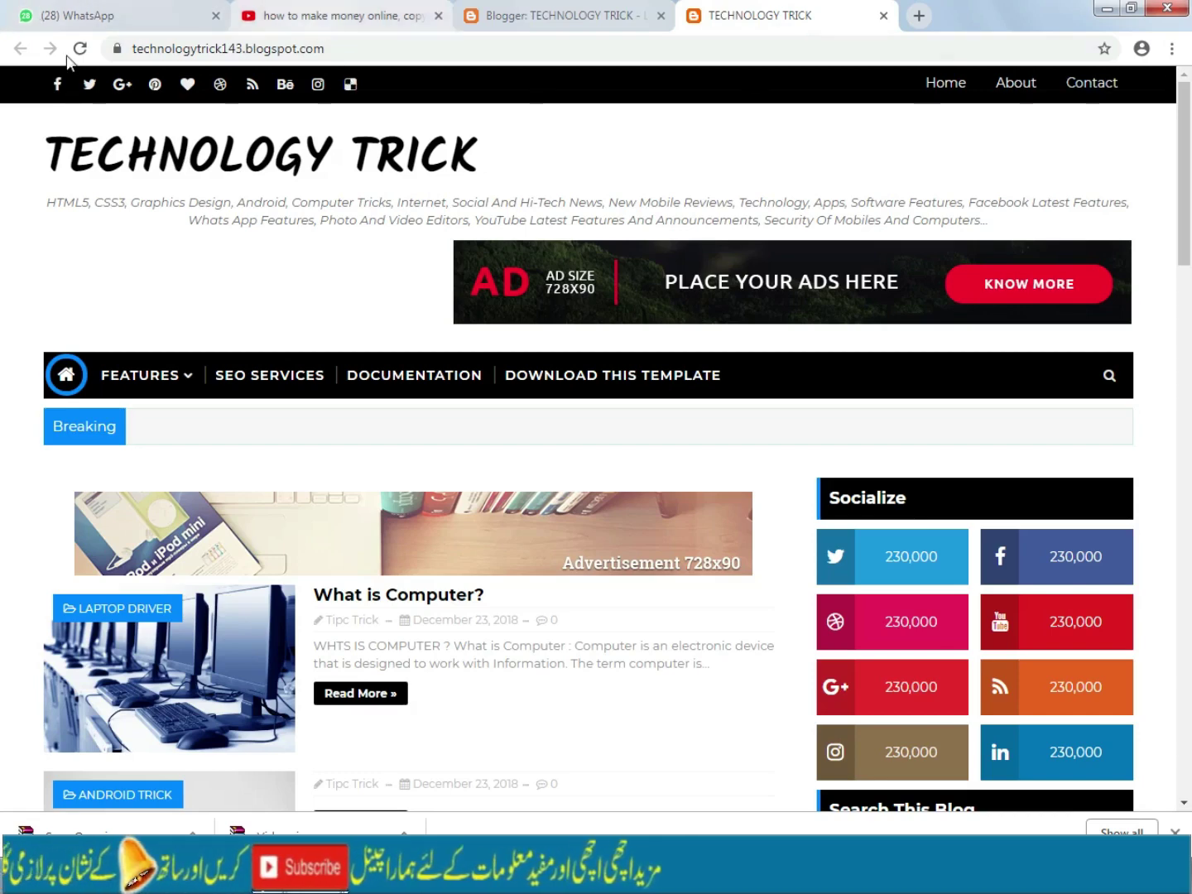
{"action": "left_click", "coordinate": [591, 8]}
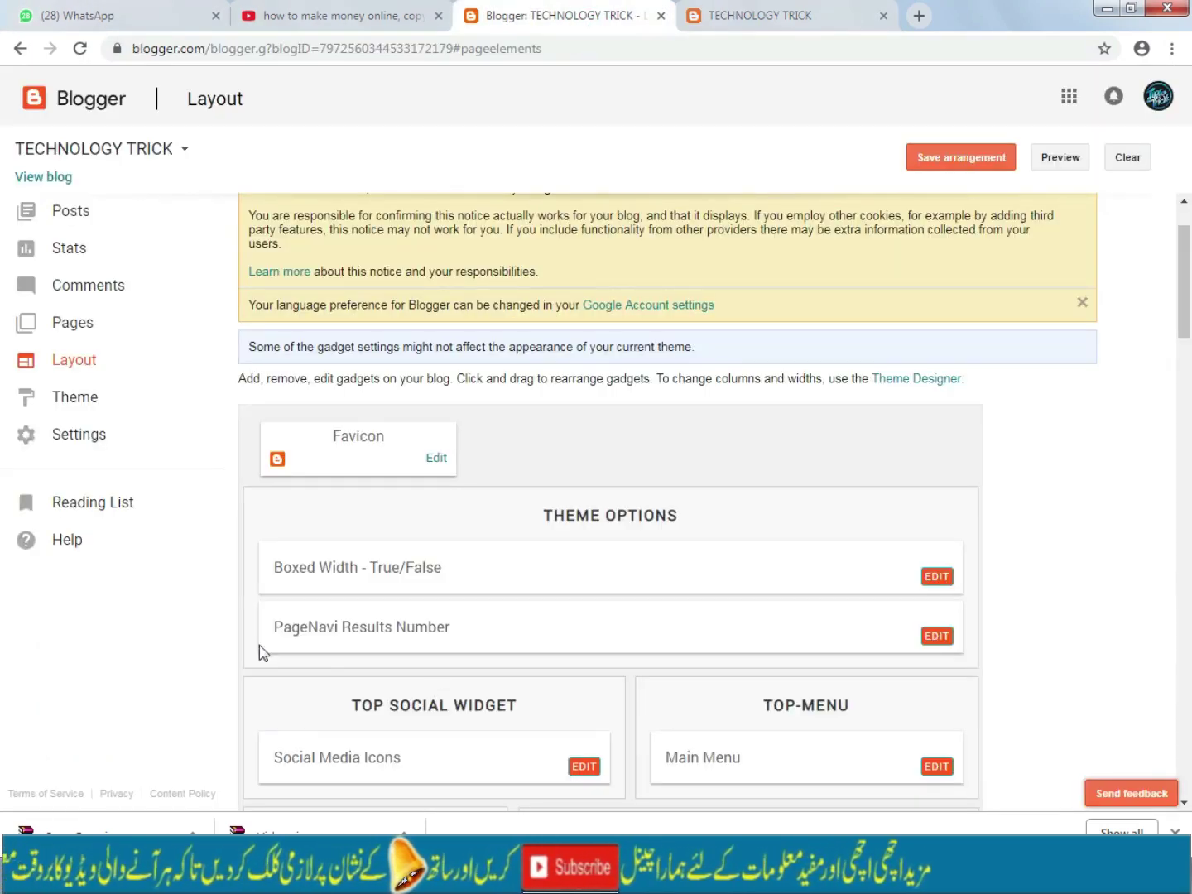
Match the Top Social Widget and Top-Menu sections in the layout to the social icons and page links on the blog
{"action": "scroll", "coordinate": [282, 596], "scroll_direction": "down", "scroll_amount": 2}
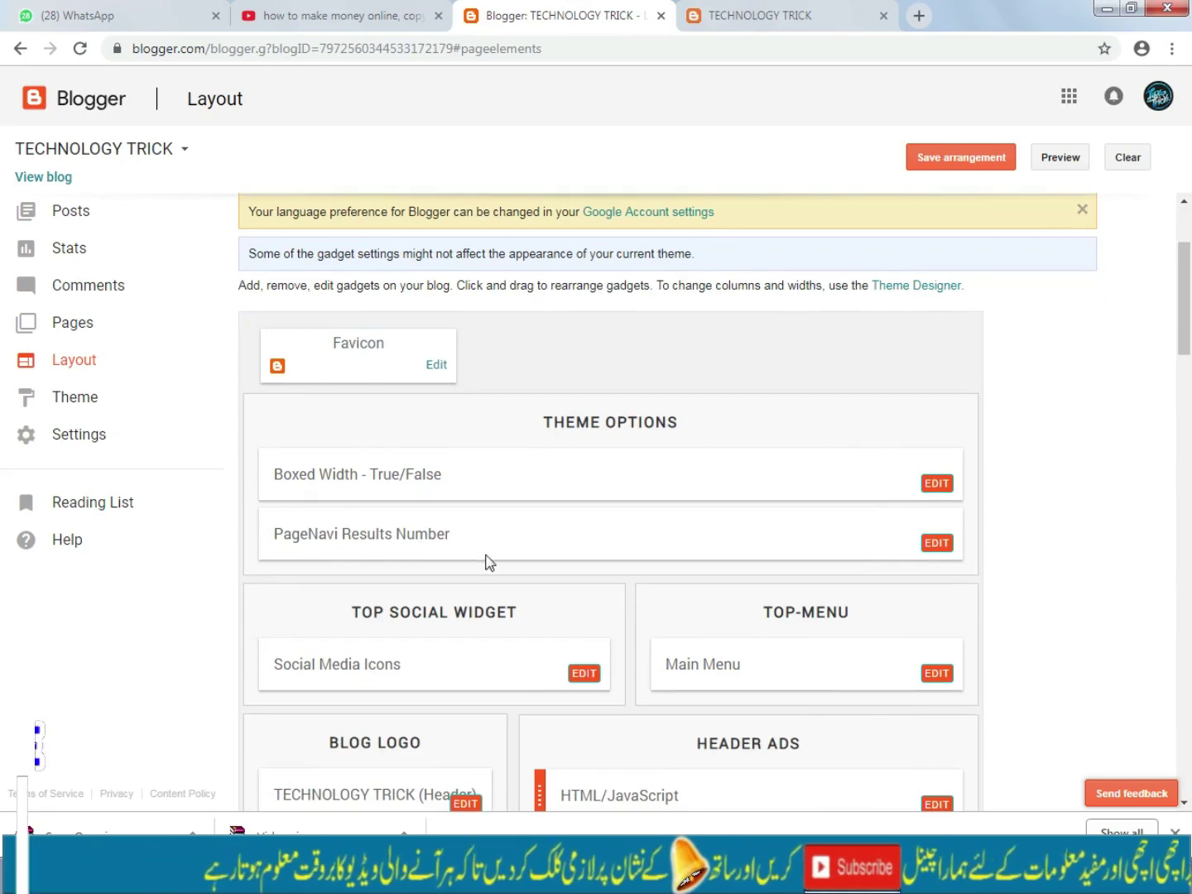
{"action": "left_click", "coordinate": [771, 19]}
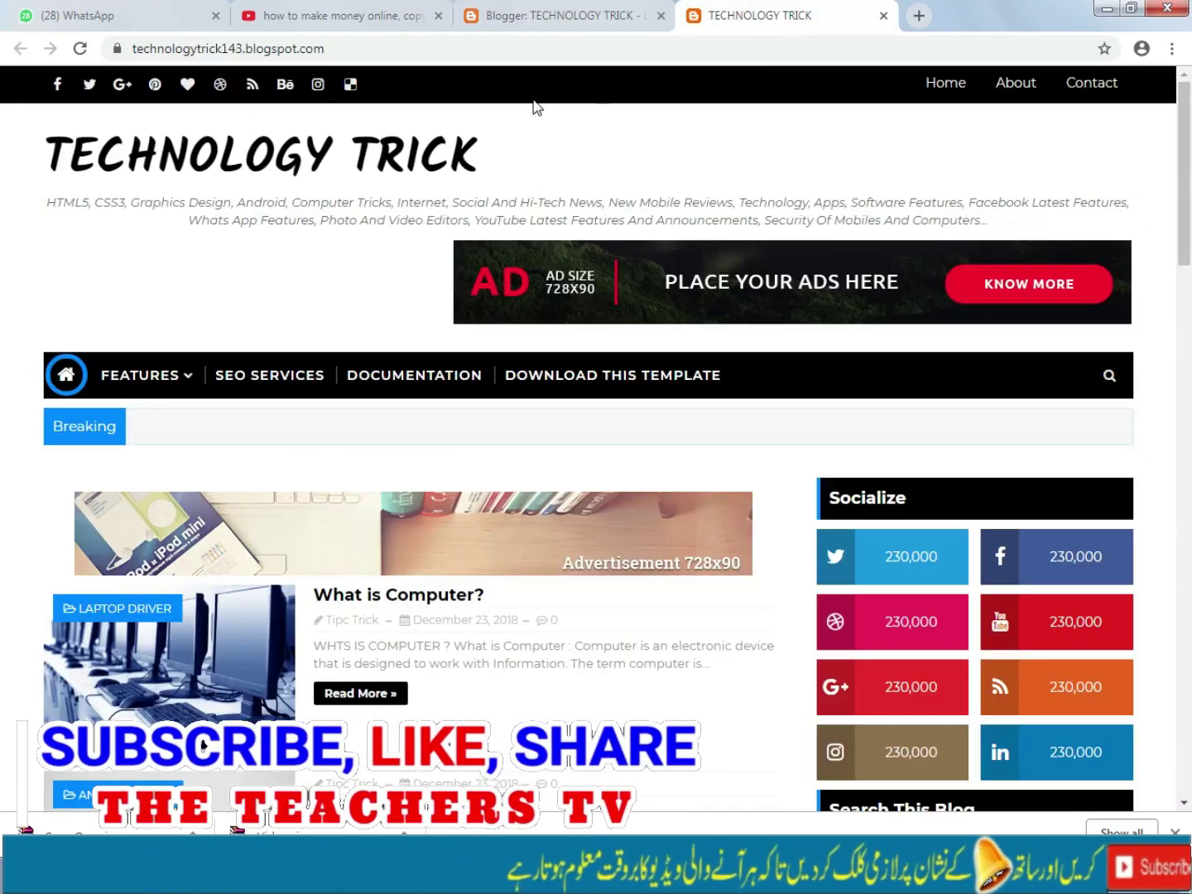
{"action": "left_click", "coordinate": [599, 14]}
{"action": "scroll", "coordinate": [333, 452], "scroll_direction": "down", "scroll_amount": 2}
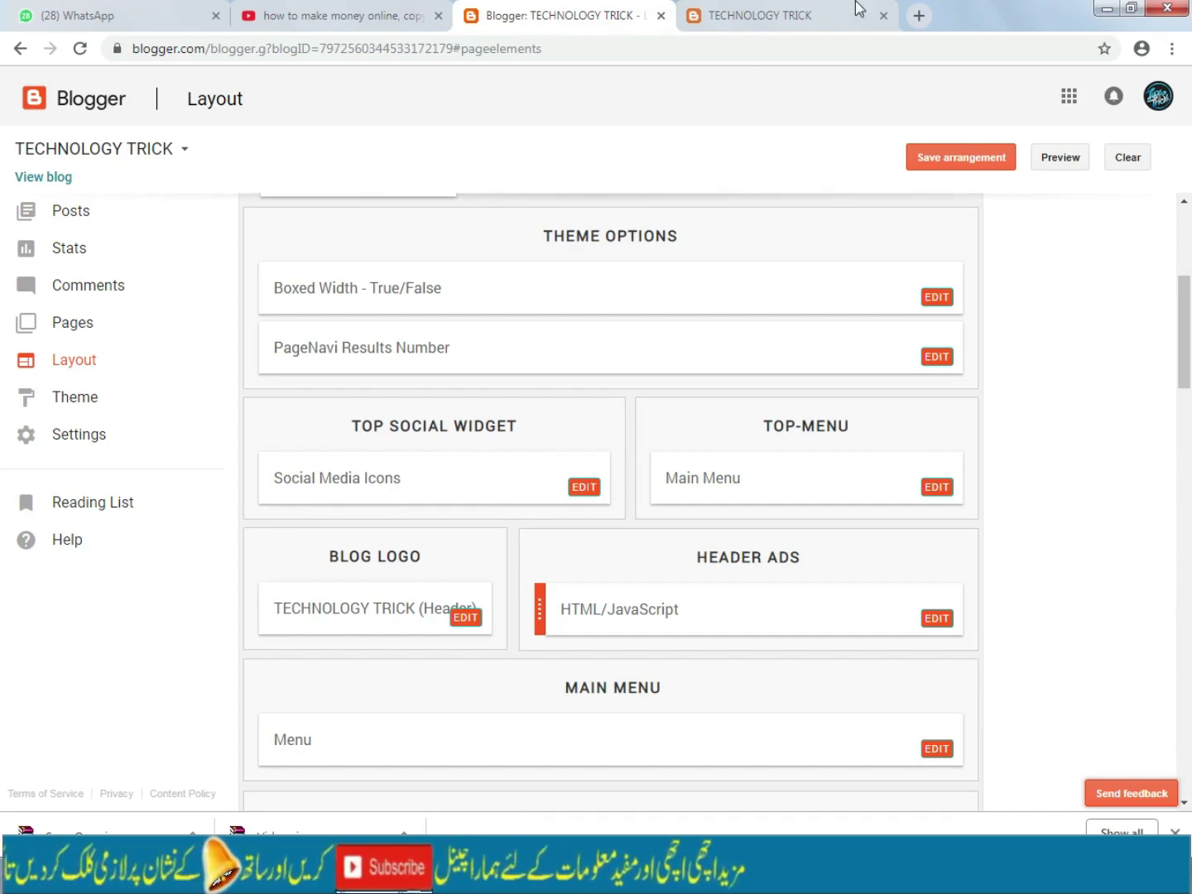
{"action": "left_click", "coordinate": [792, 13]}
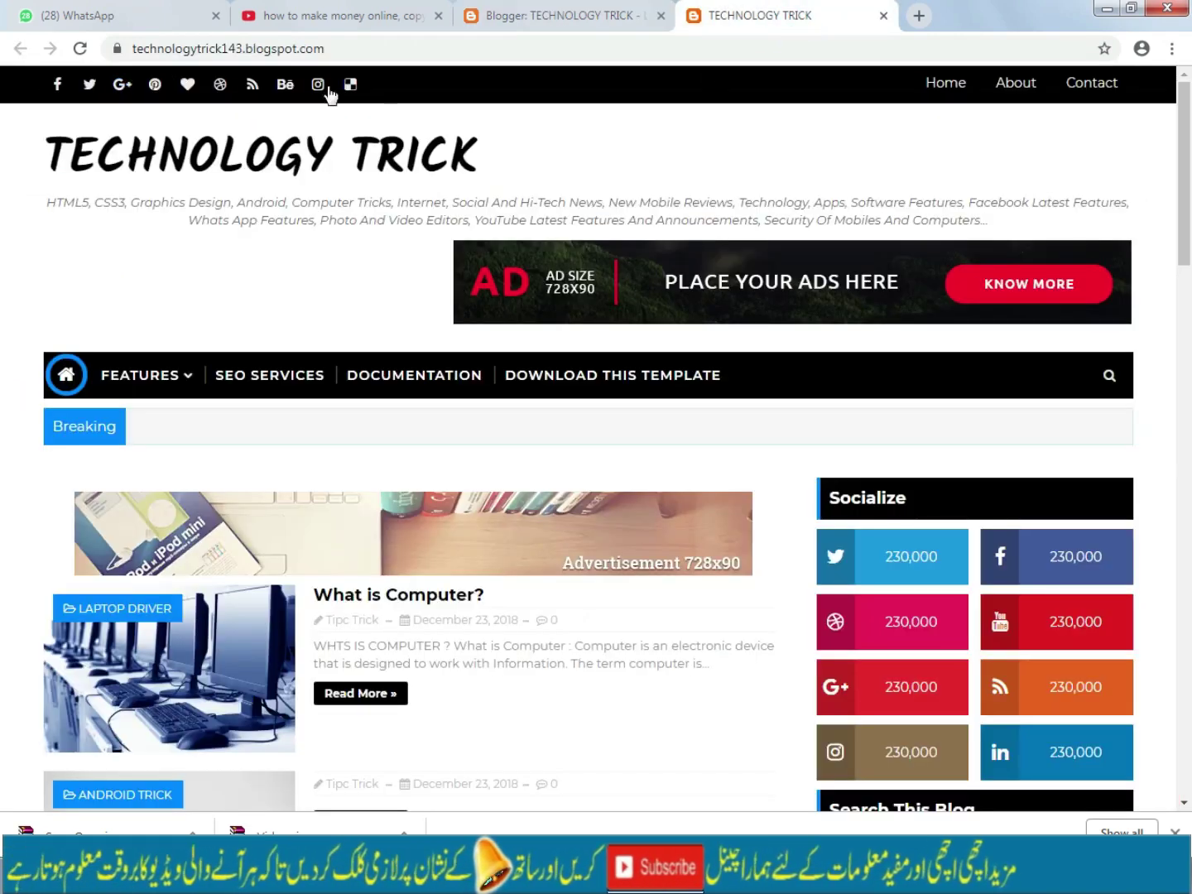
{"action": "left_click", "coordinate": [519, 10]}
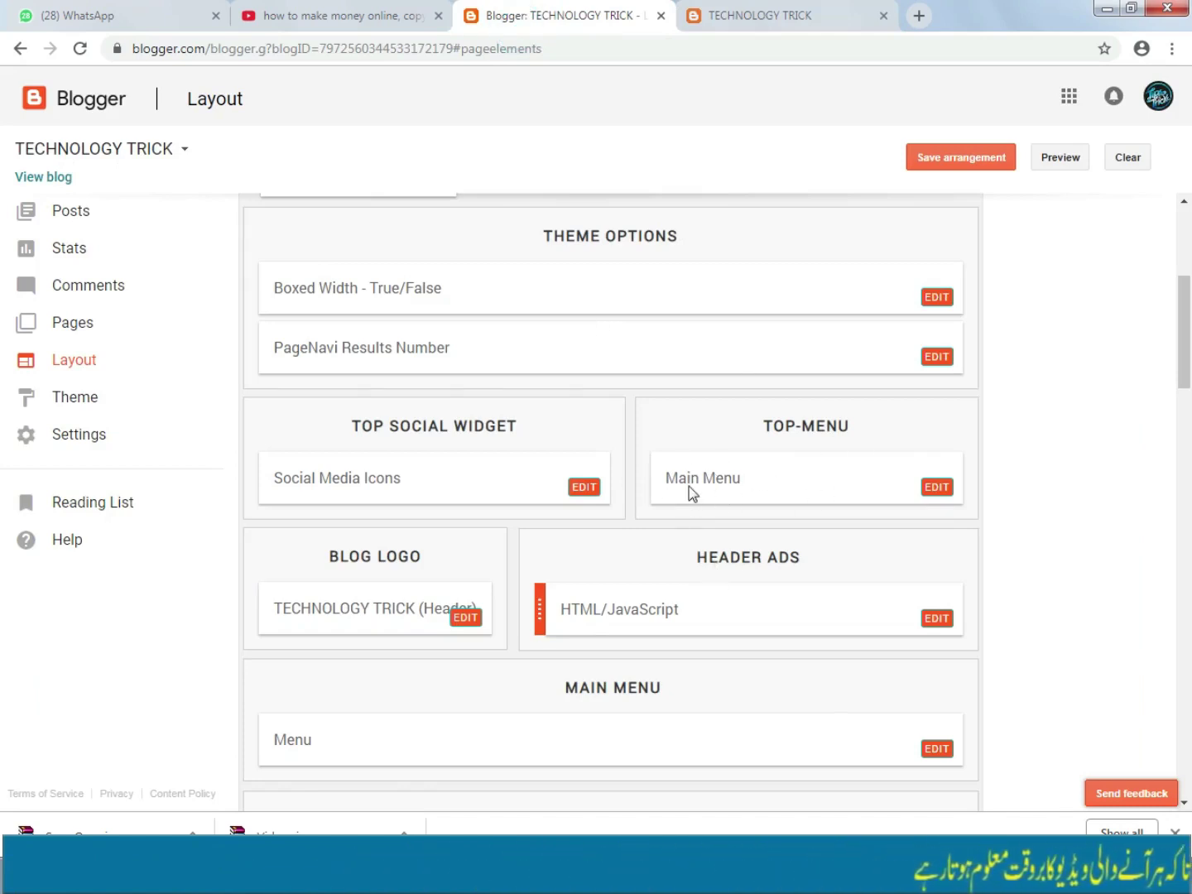
{"action": "left_click", "coordinate": [786, 9]}
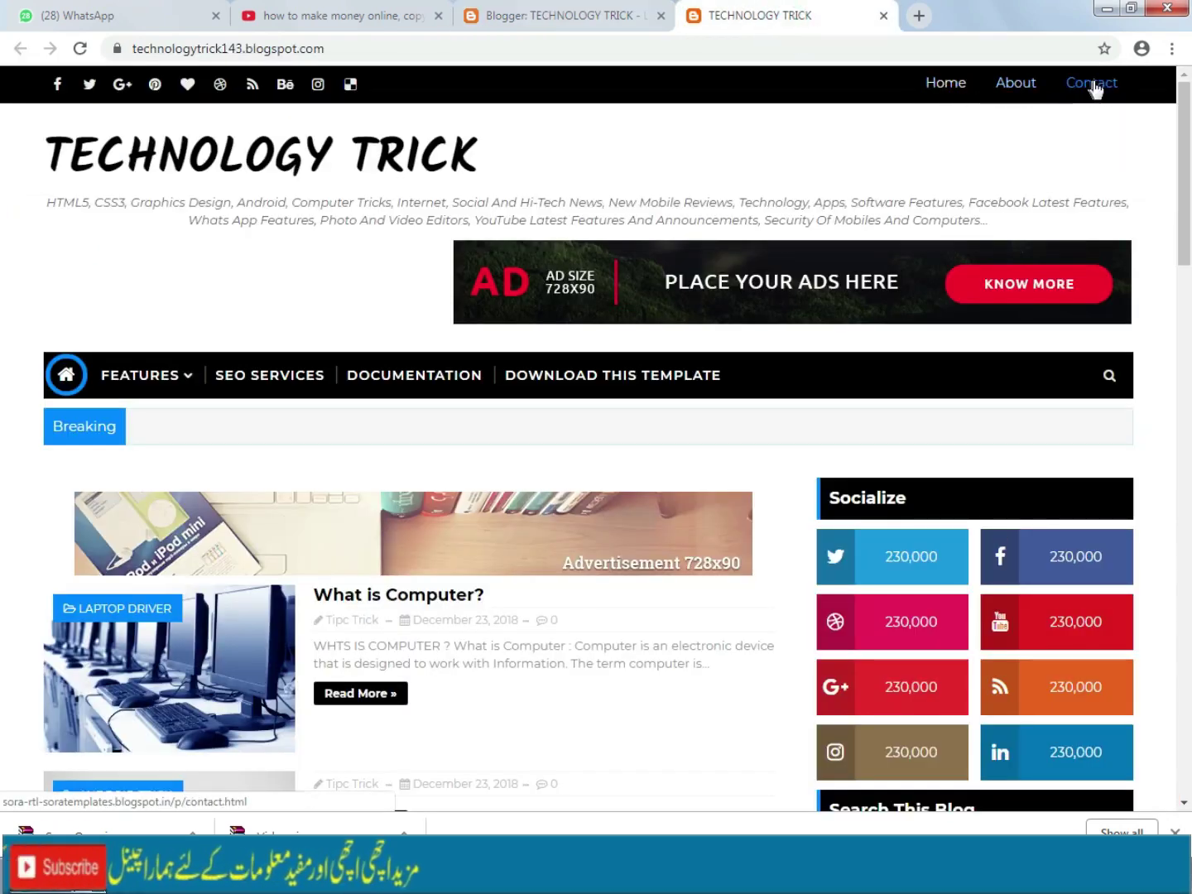
{"action": "left_click", "coordinate": [589, 10]}
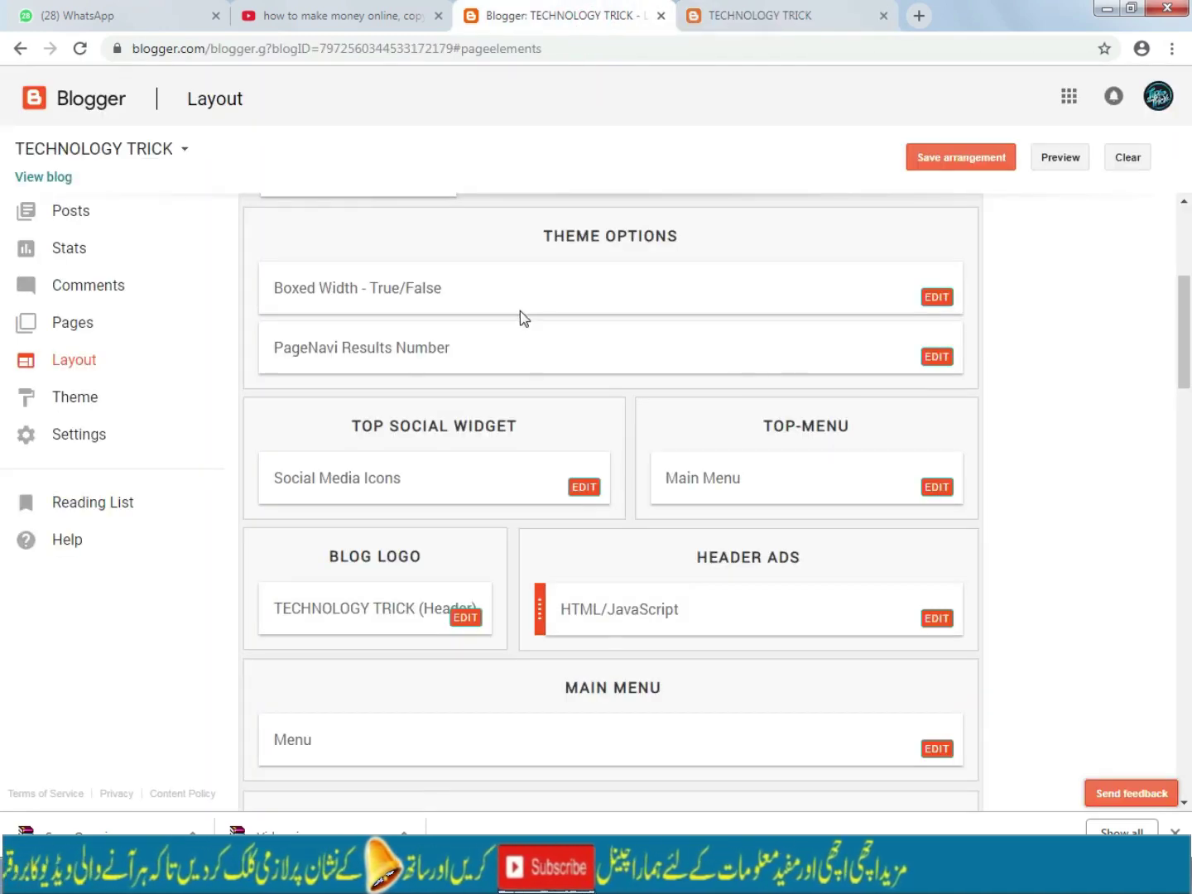
Compare the layout's Blog Logo, Header Ads, Main Menu and Ticker News sections with the corresponding areas of the live blog
{"action": "scroll", "coordinate": [323, 513], "scroll_direction": "down", "scroll_amount": 2}
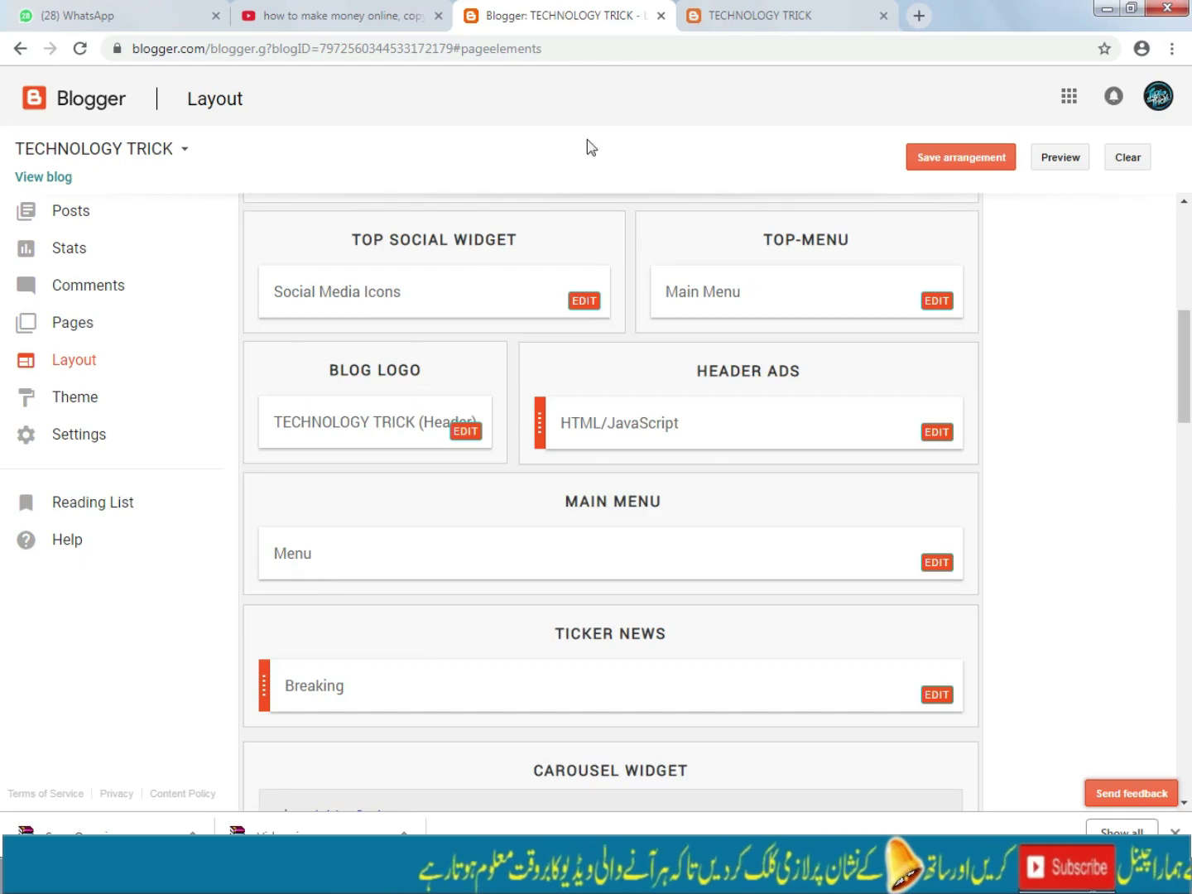
{"action": "left_click", "coordinate": [737, 15]}
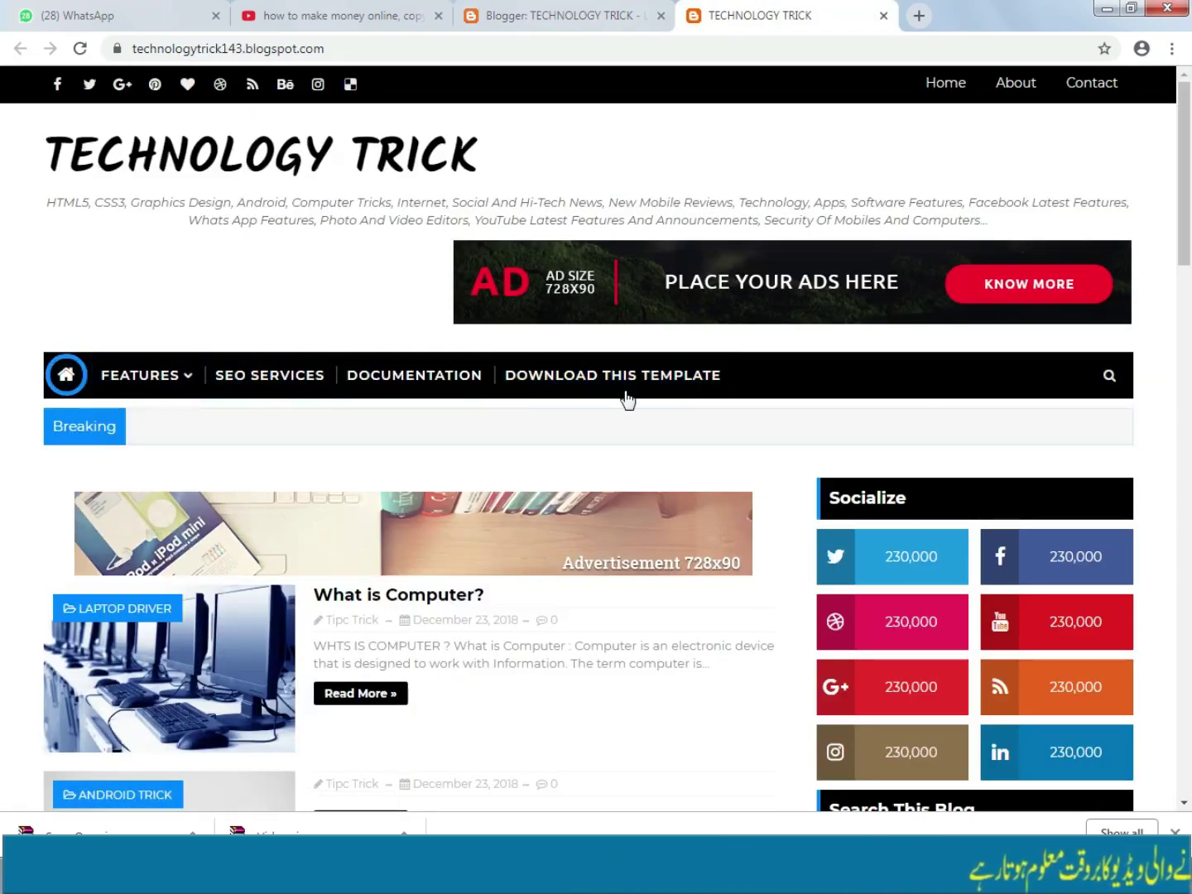
{"action": "left_click", "coordinate": [549, 10]}
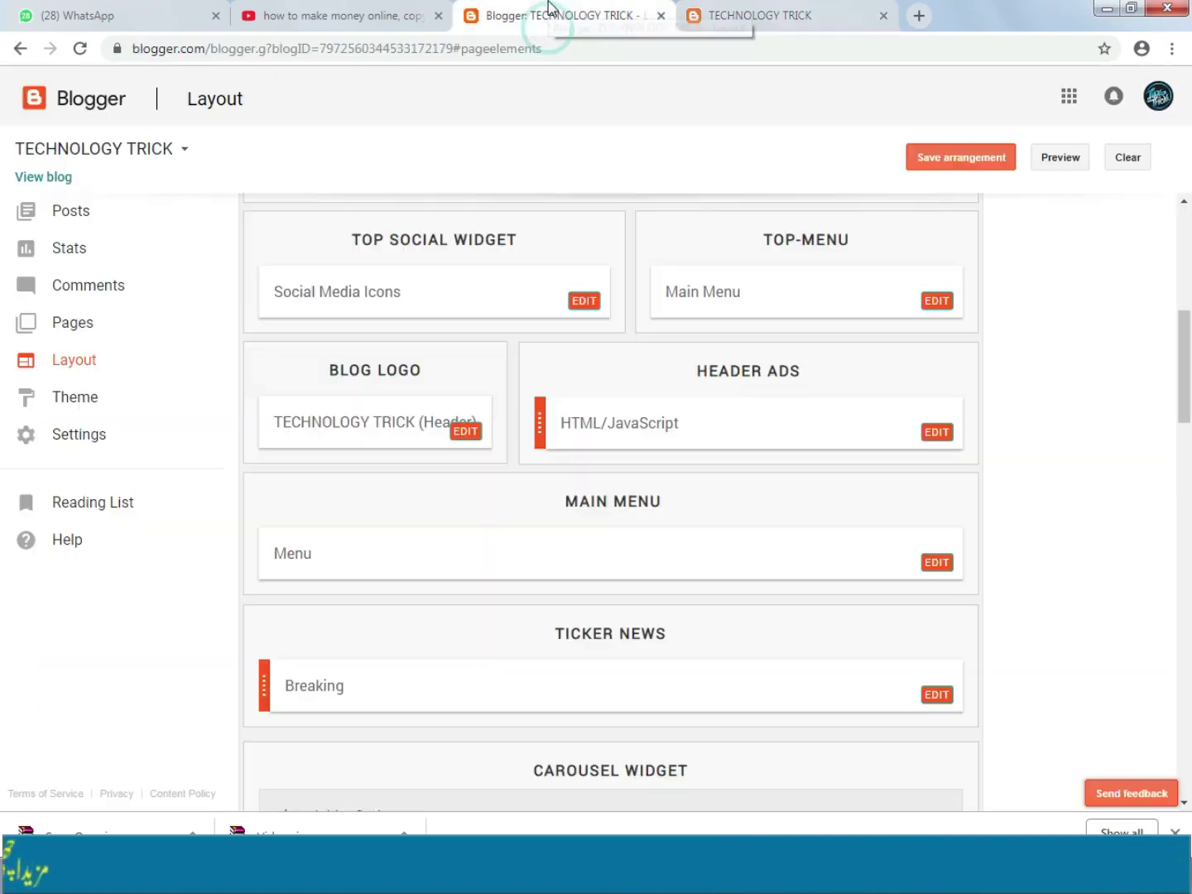
{"action": "scroll", "coordinate": [413, 511], "scroll_direction": "down", "scroll_amount": 1}
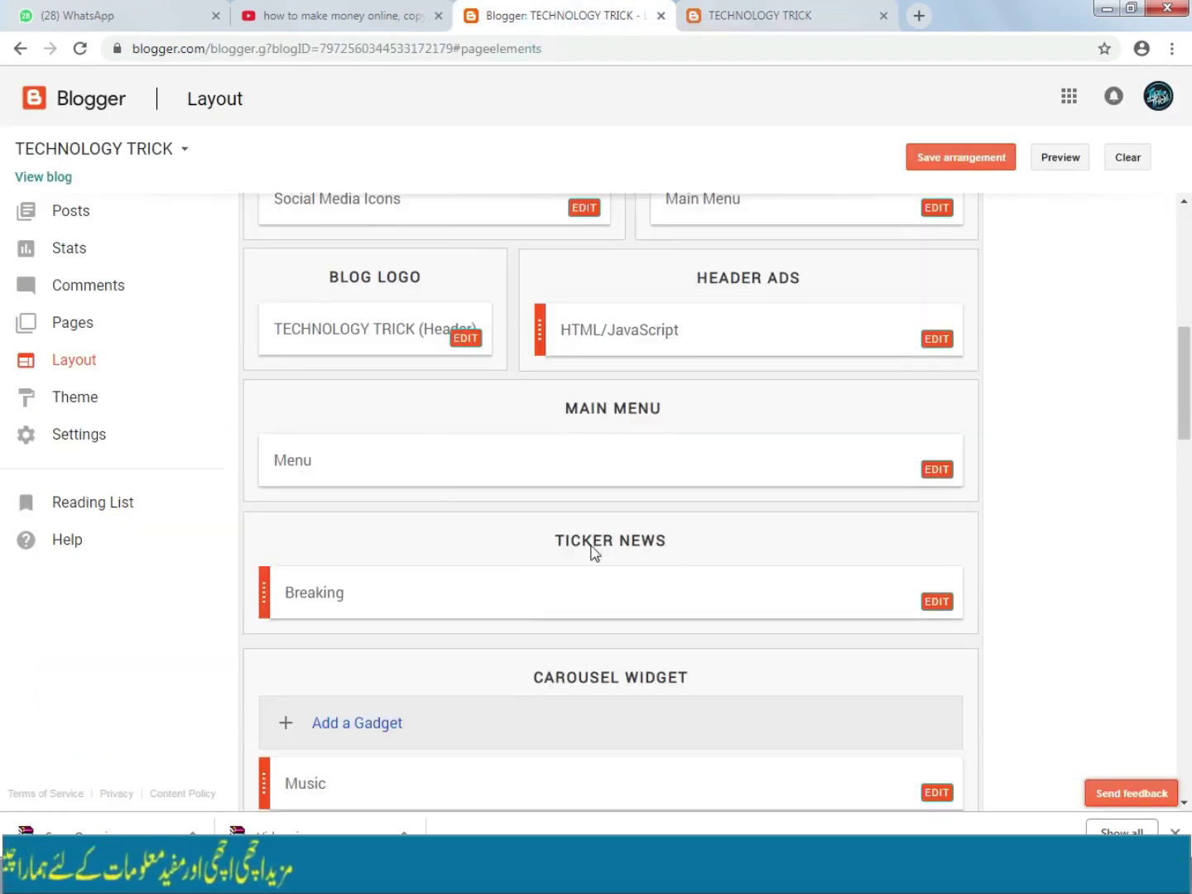
{"action": "left_click", "coordinate": [737, 10]}
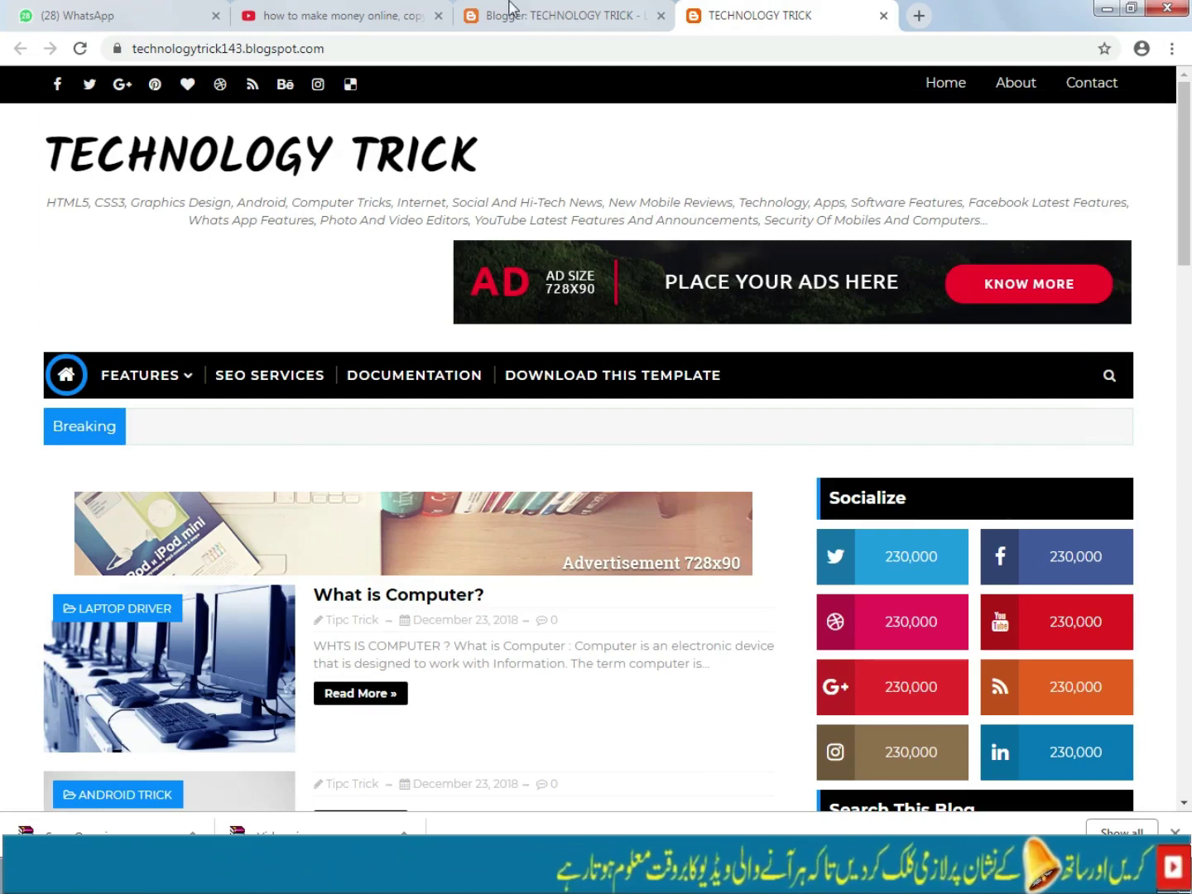
{"action": "left_click", "coordinate": [530, 19]}
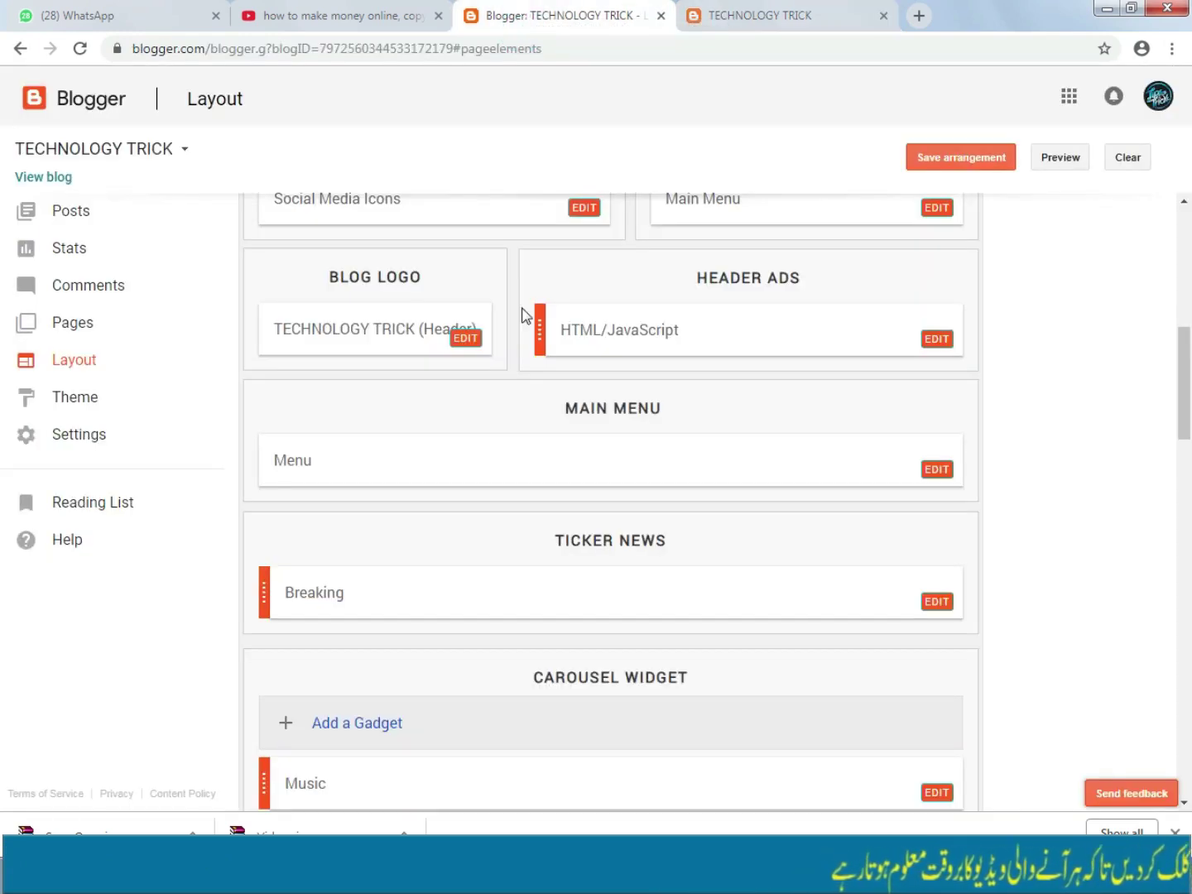
Examine the Carousel Widget section in the layout and look for its place below the Breaking bar on the blog
{"action": "scroll", "coordinate": [653, 482], "scroll_direction": "down", "scroll_amount": 1}
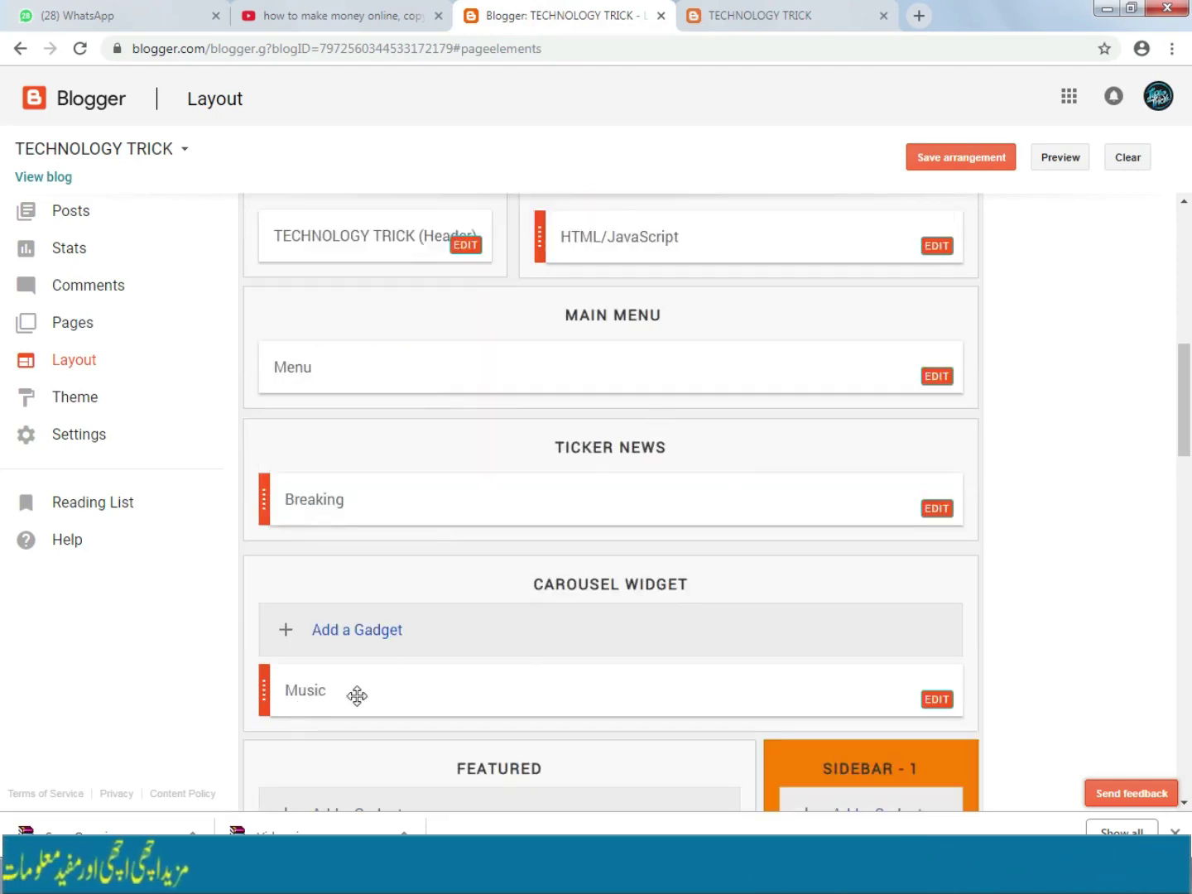
{"action": "left_click", "coordinate": [791, 11]}
{"action": "scroll", "coordinate": [211, 594], "scroll_direction": "down", "scroll_amount": 1}
{"action": "scroll", "coordinate": [212, 594], "scroll_direction": "down", "scroll_amount": 1}
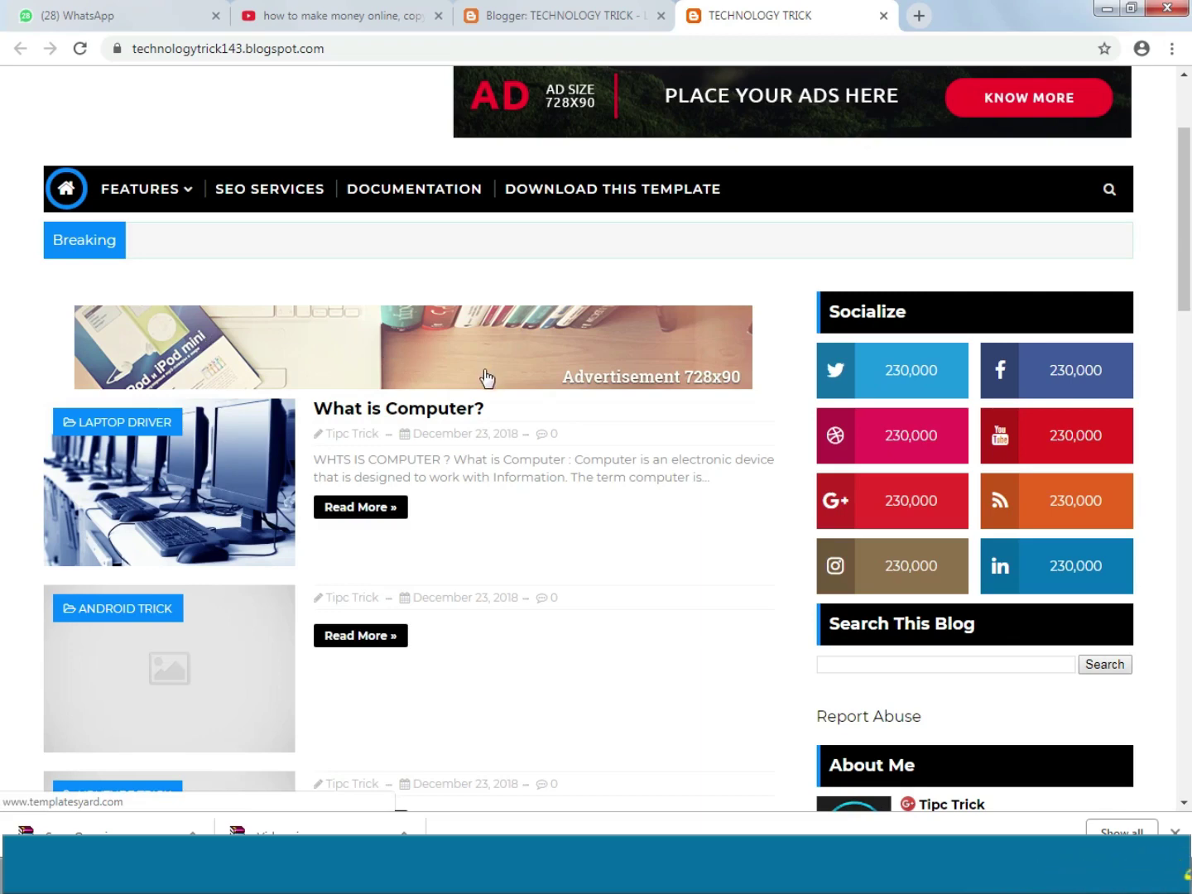
{"action": "left_click", "coordinate": [550, 15]}
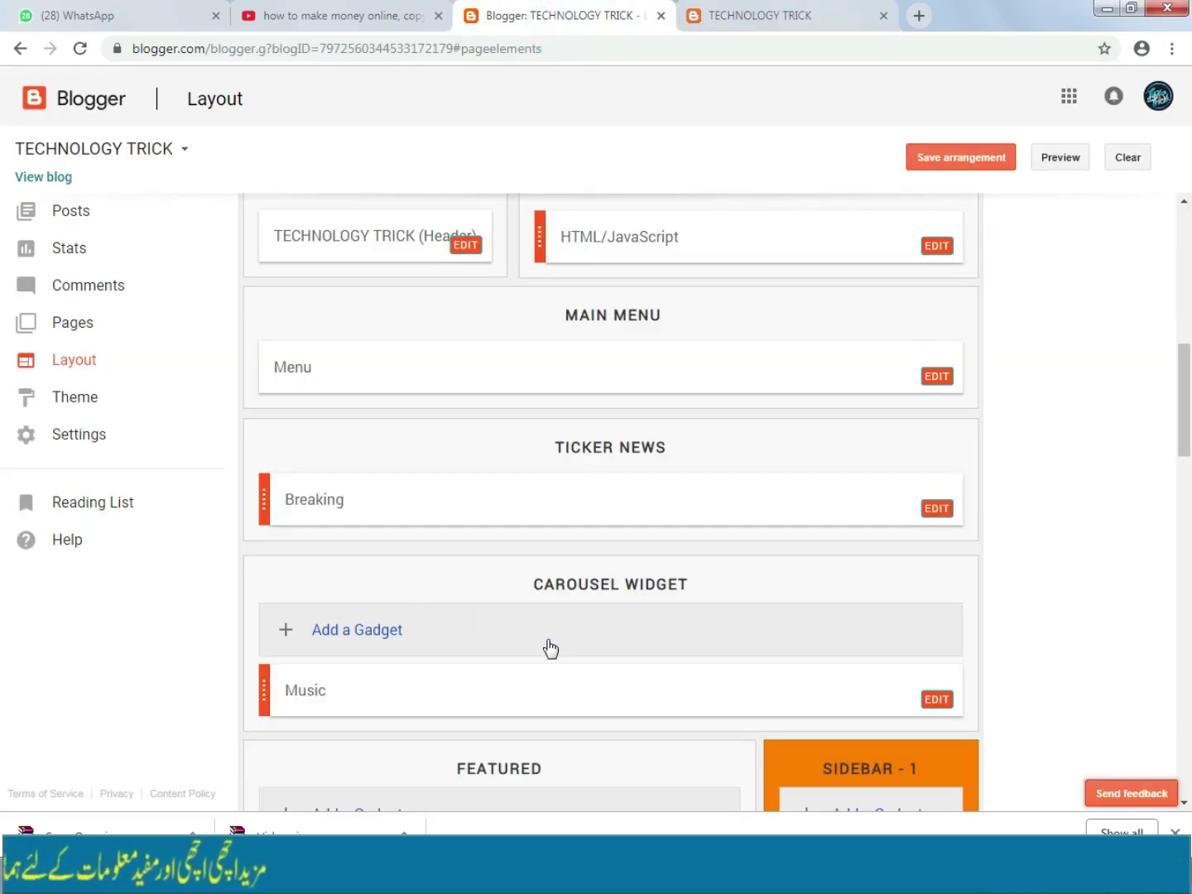
Compare the layout's Featured, Home Ad Widget and Sidebar - 1 sections with the banner, post list and sidebar on the blog
{"action": "scroll", "coordinate": [593, 563], "scroll_direction": "down", "scroll_amount": 2}
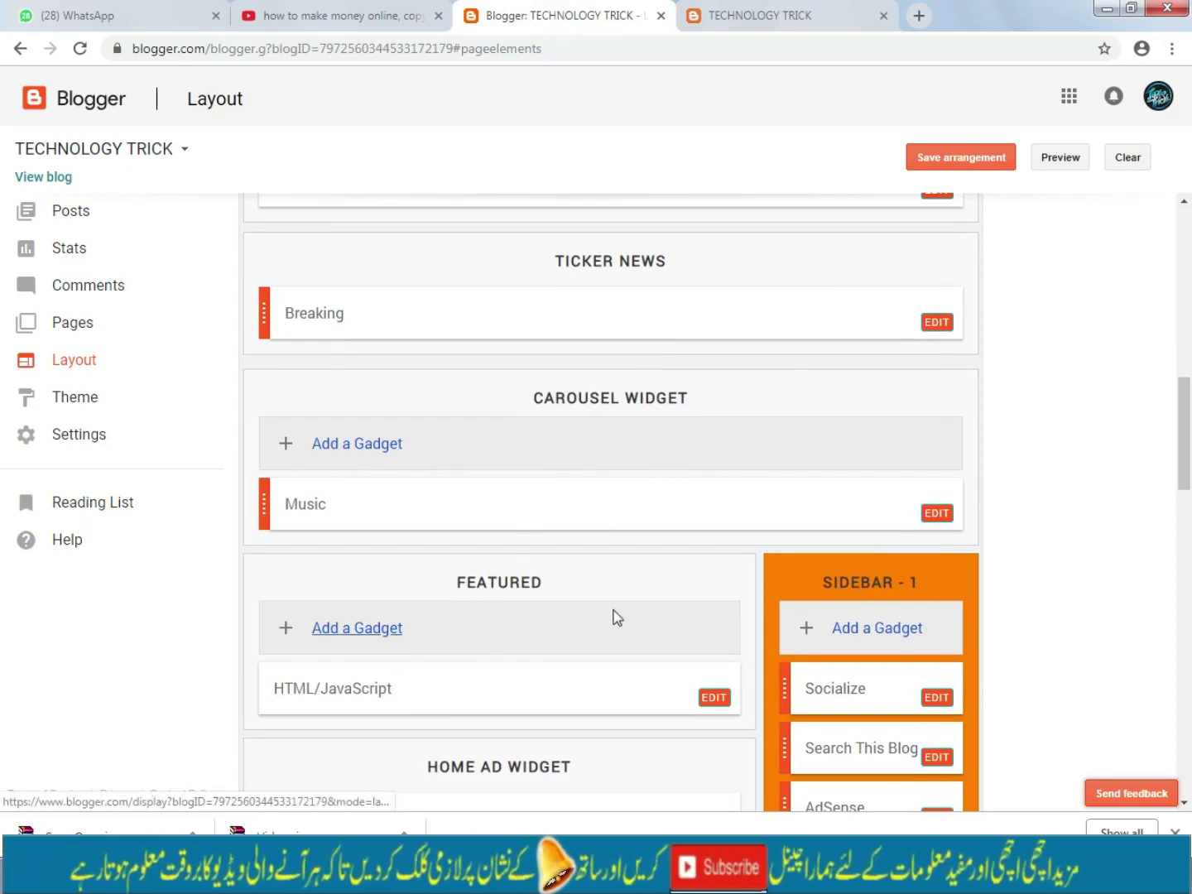
{"action": "left_click", "coordinate": [742, 16]}
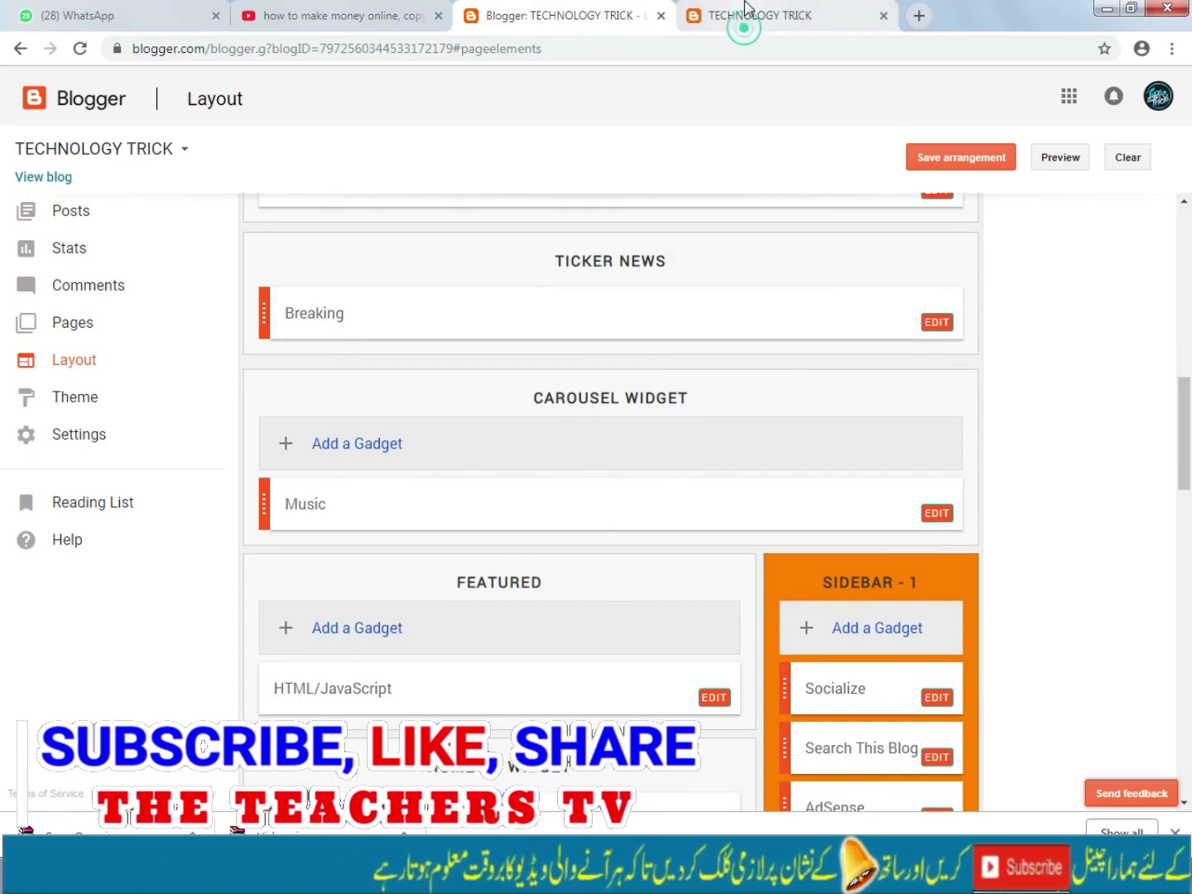
{"action": "scroll", "coordinate": [451, 506], "scroll_direction": "down", "scroll_amount": 1}
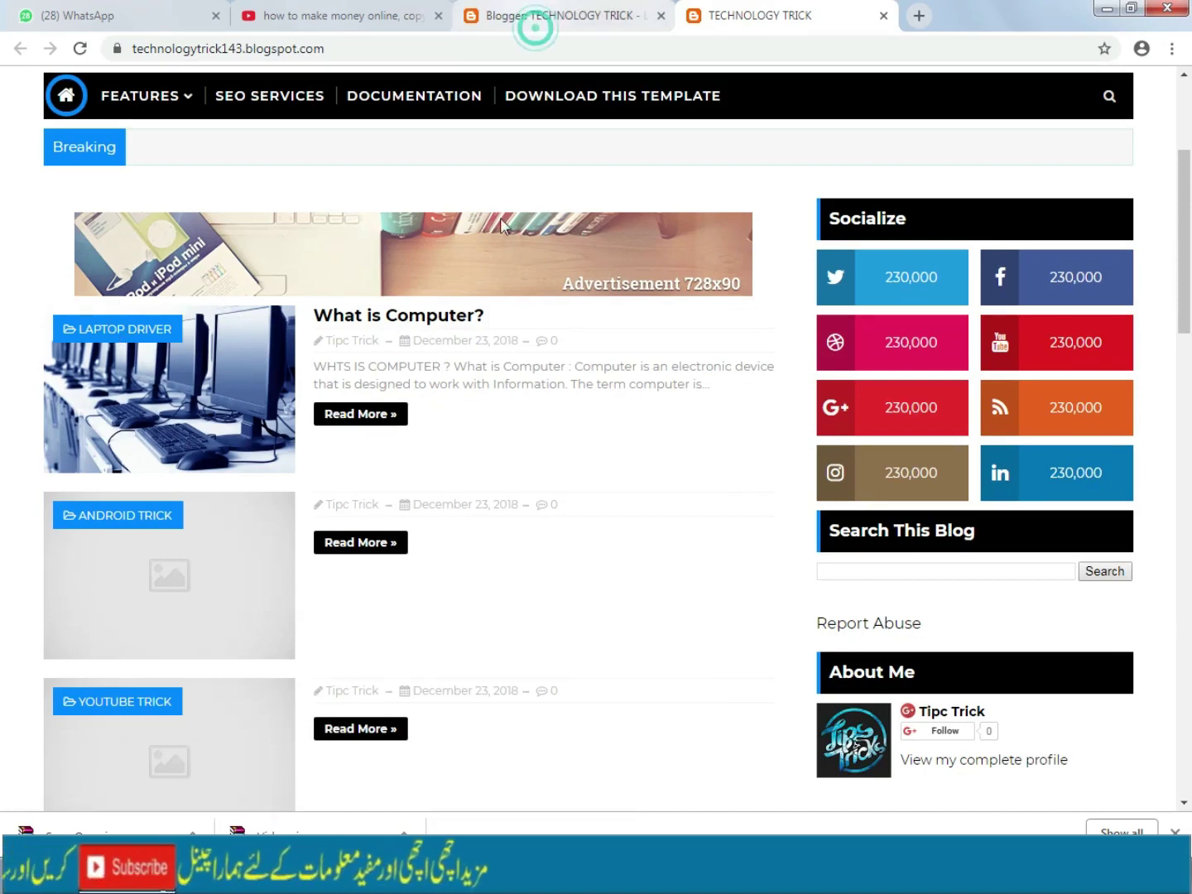
{"action": "left_click", "coordinate": [534, 28]}
{"action": "scroll", "coordinate": [515, 567], "scroll_direction": "down", "scroll_amount": 2}
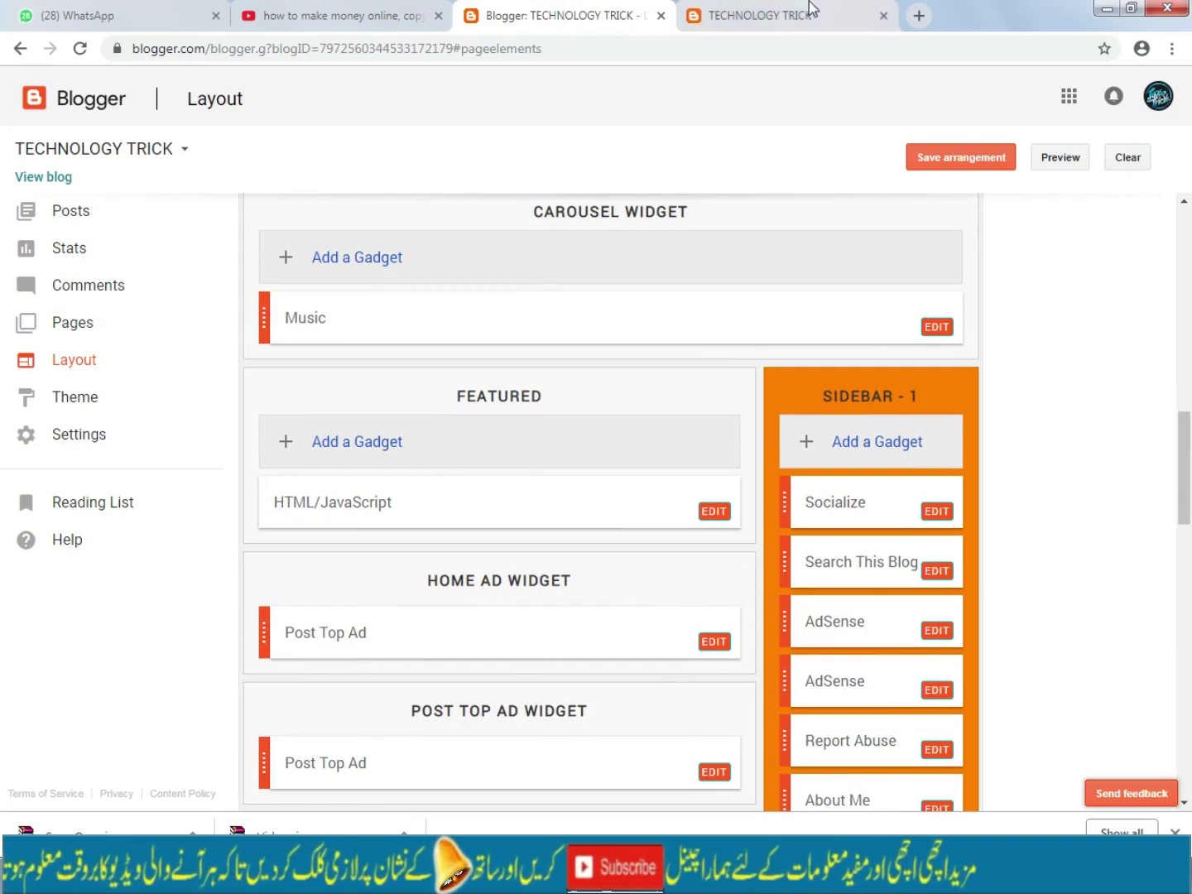
{"action": "left_click", "coordinate": [715, 10]}
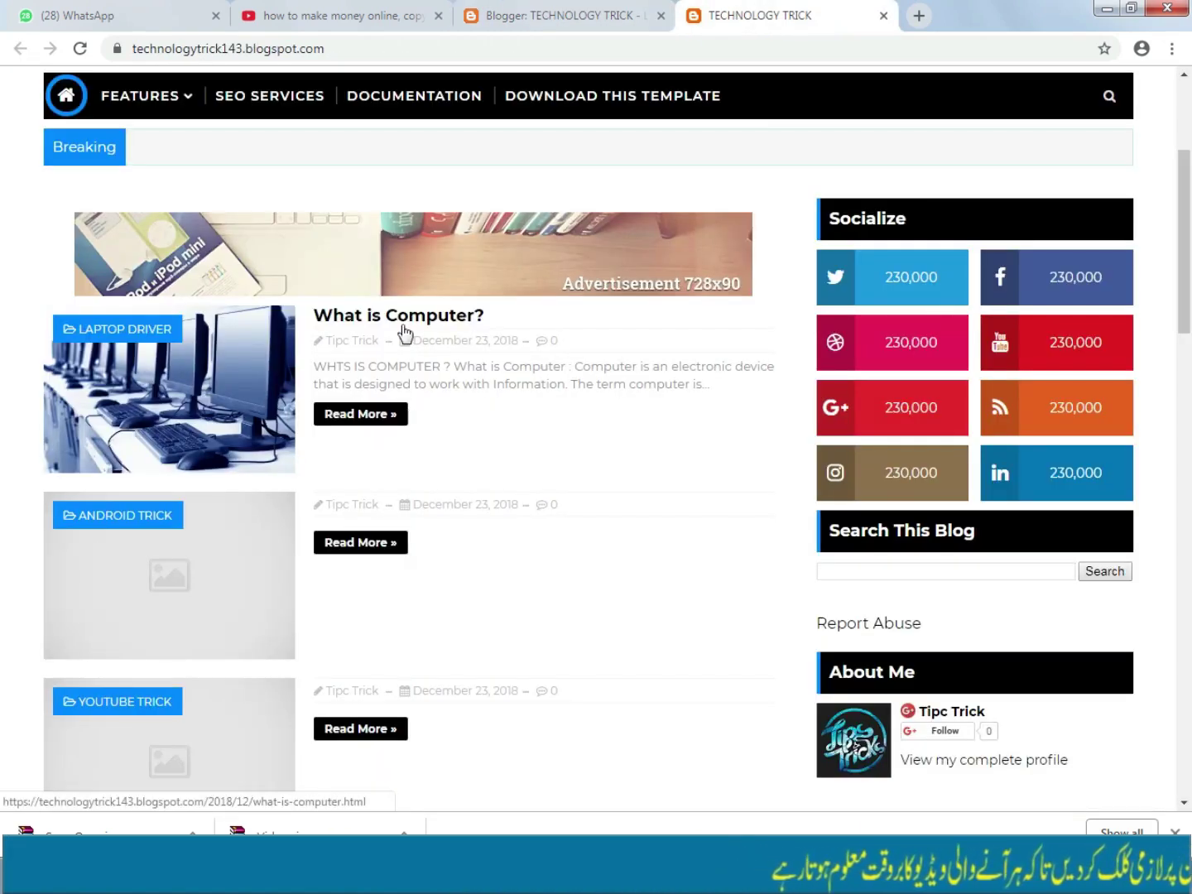
Open the "What is Computer?" post in a new tab and compare it with the layout's Post Top Ad Widget section
{"action": "right_click", "coordinate": [407, 321]}
{"action": "left_click", "coordinate": [430, 331]}
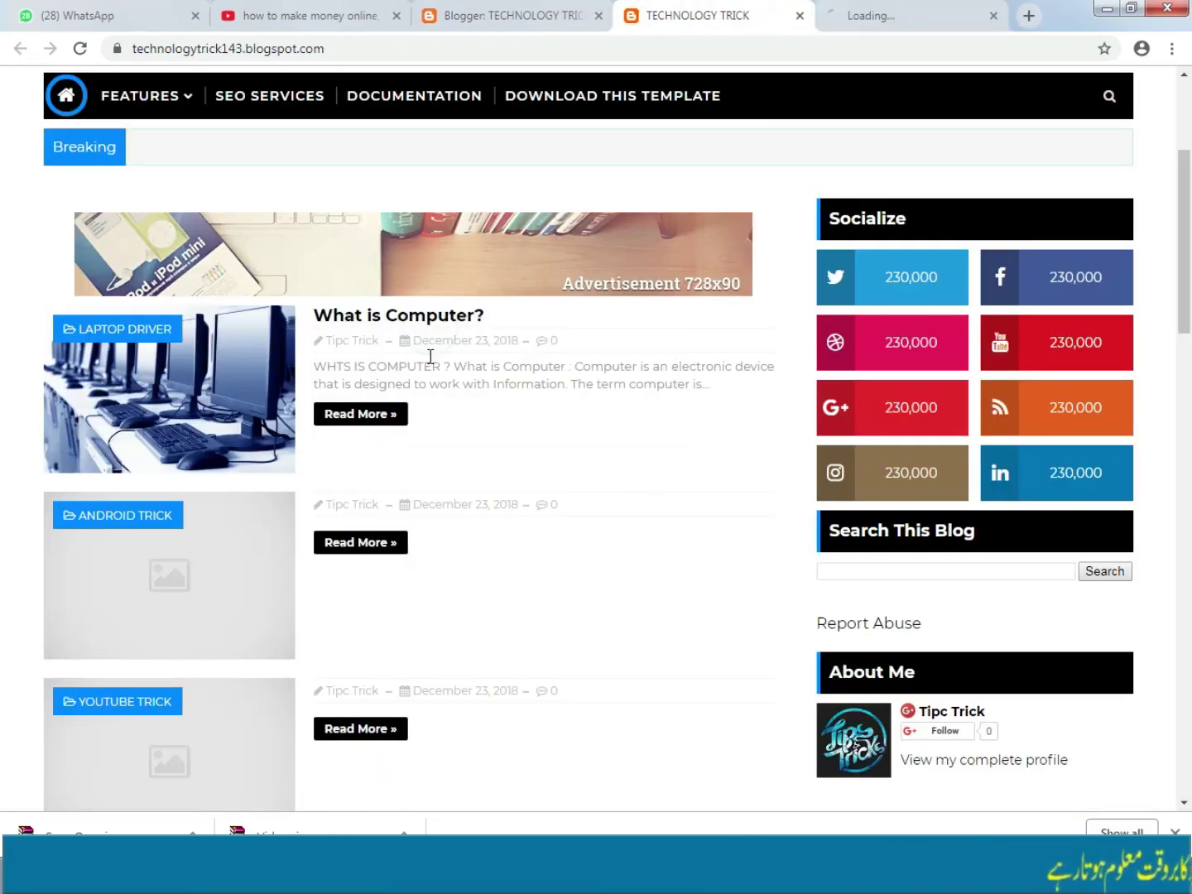
{"action": "left_click", "coordinate": [861, 11]}
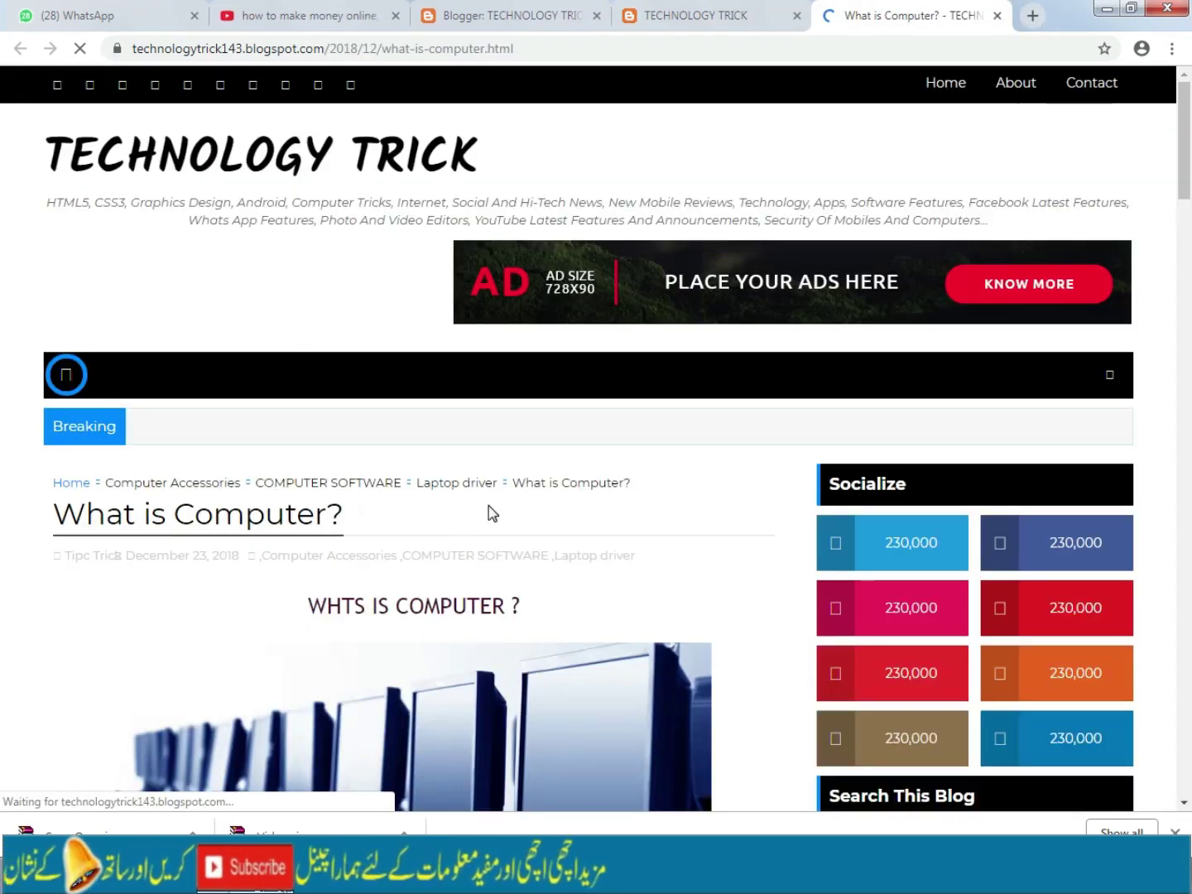
{"action": "scroll", "coordinate": [608, 498], "scroll_direction": "down", "scroll_amount": 1}
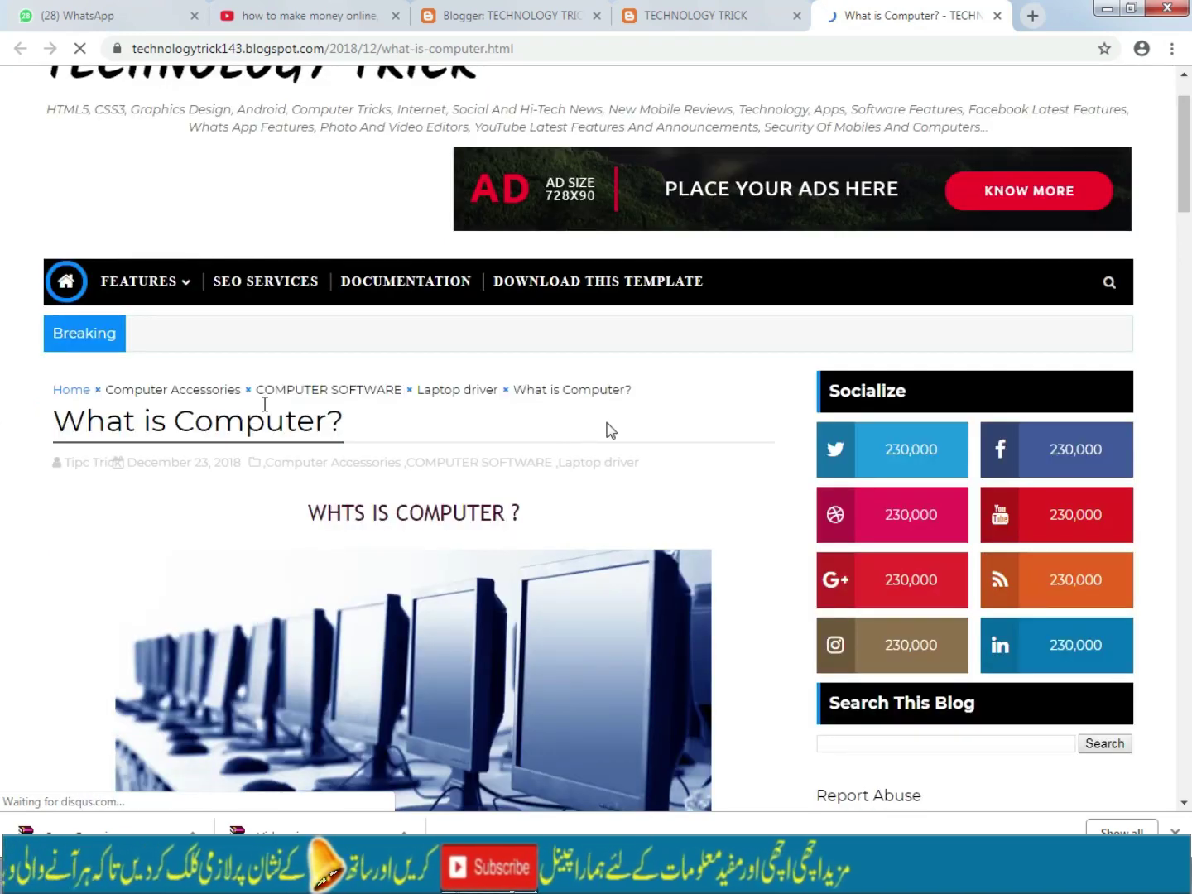
{"action": "left_click", "coordinate": [509, 15]}
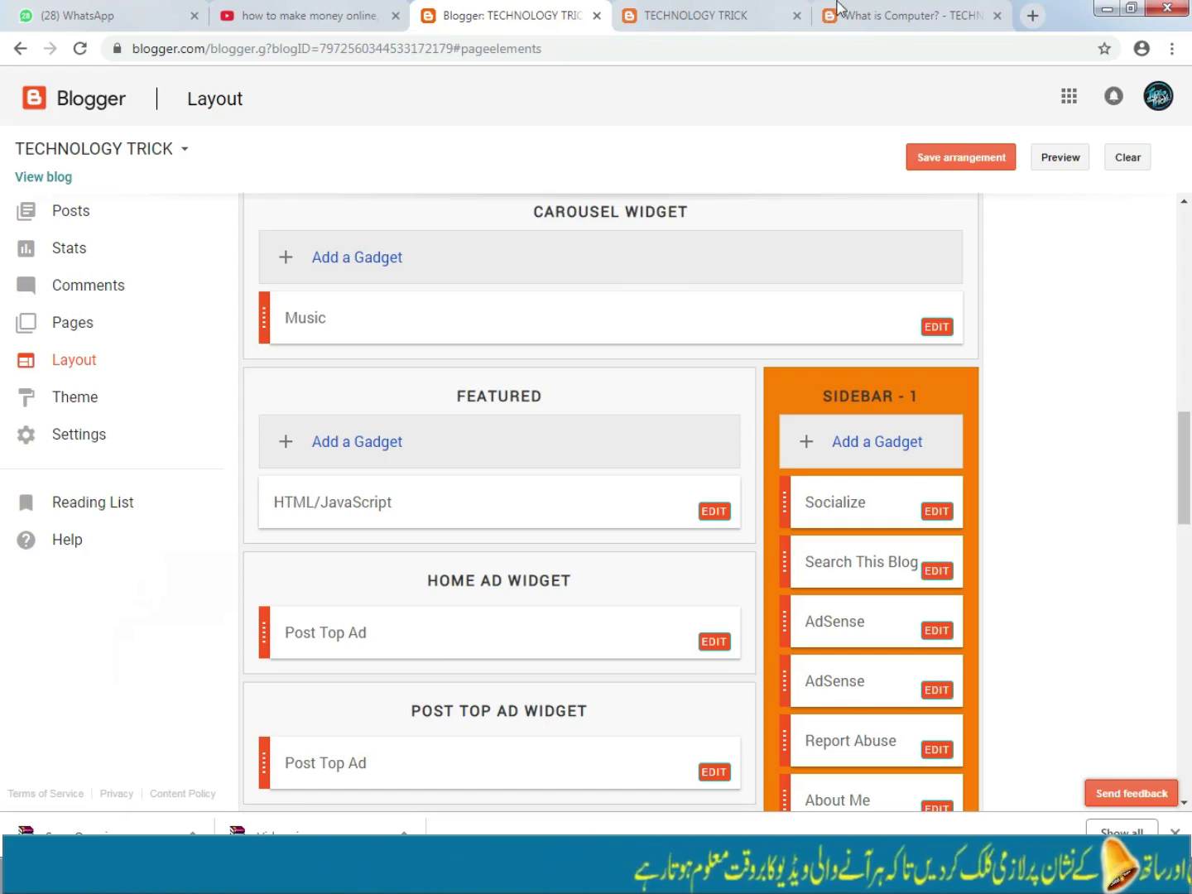
{"action": "key", "text": "ctrl+Tab"}
{"action": "key", "text": "ctrl+Tab"}
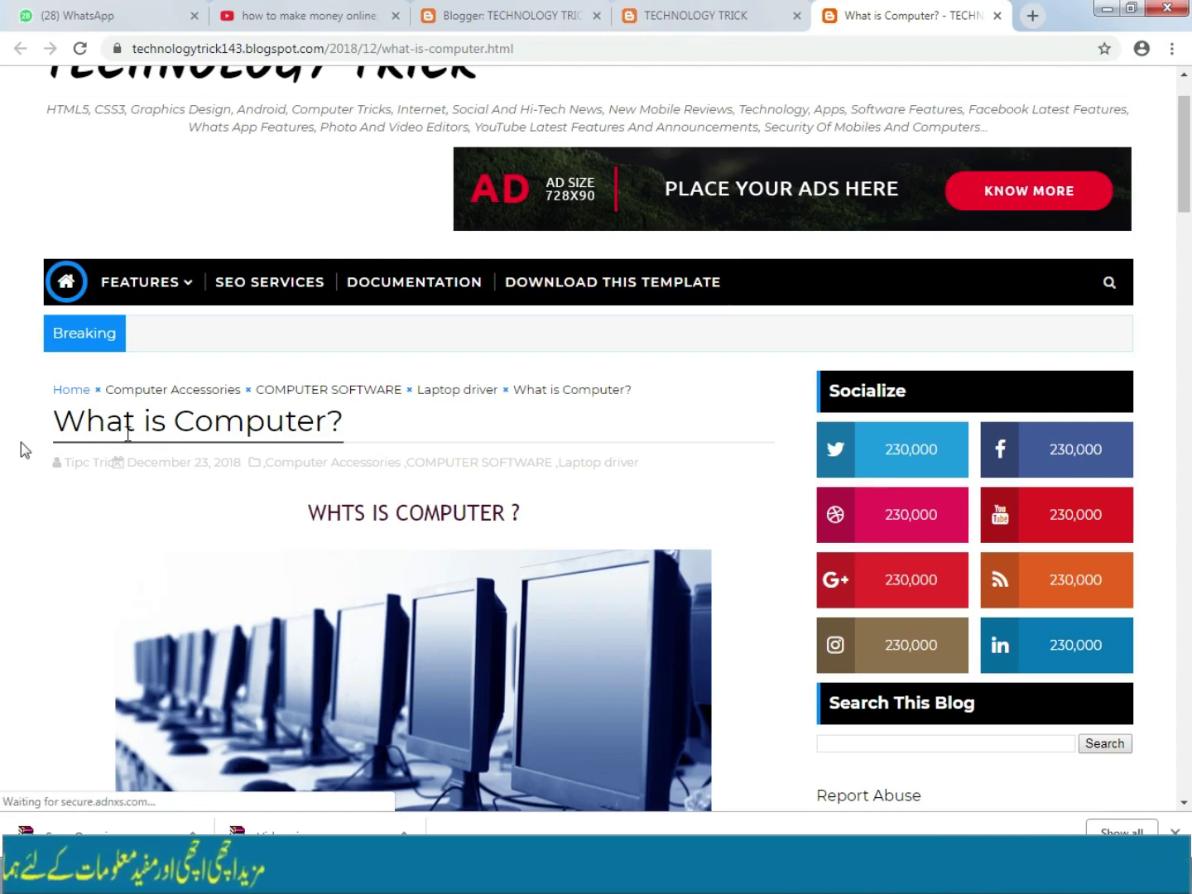
Compare the layout's Main section, with its Blog Posts gadget, with the post list on the blog's home page
{"action": "left_click", "coordinate": [509, 24]}
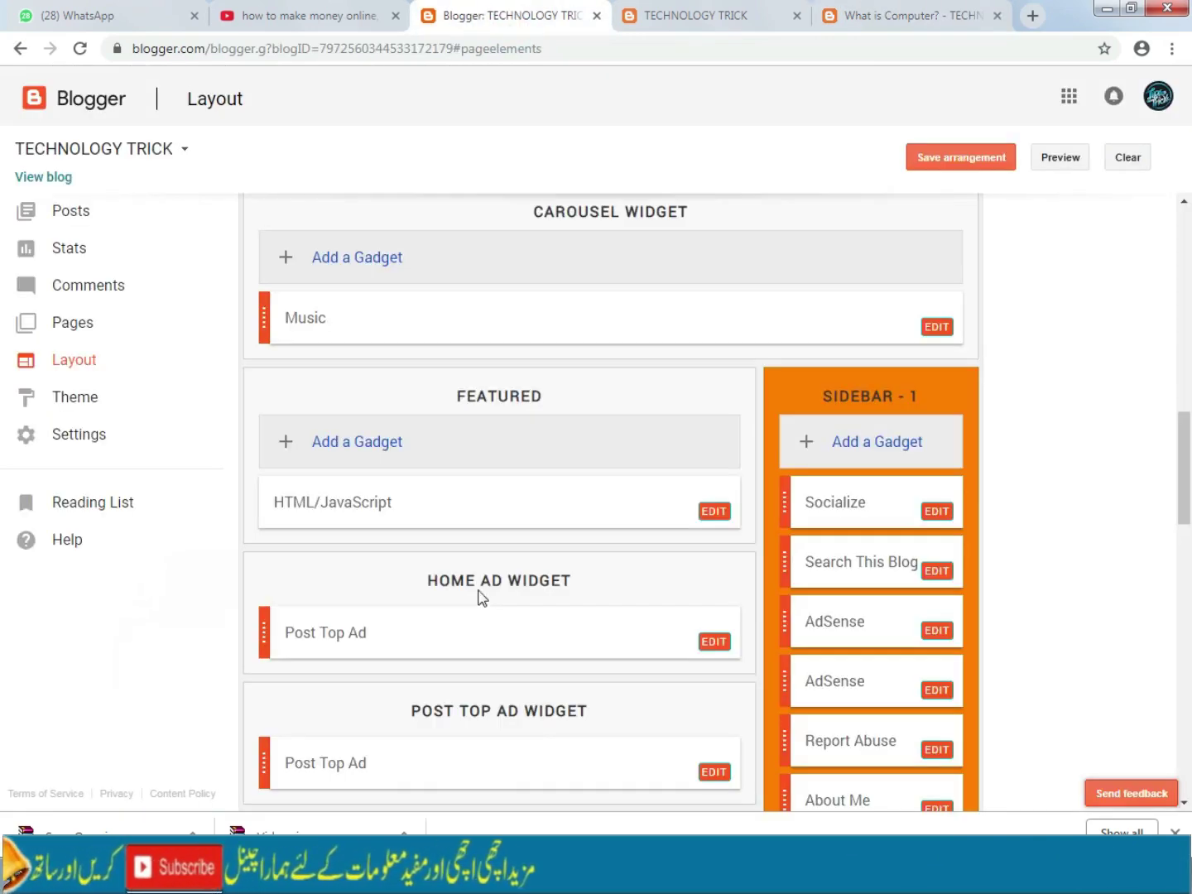
{"action": "scroll", "coordinate": [452, 577], "scroll_direction": "down", "scroll_amount": 2}
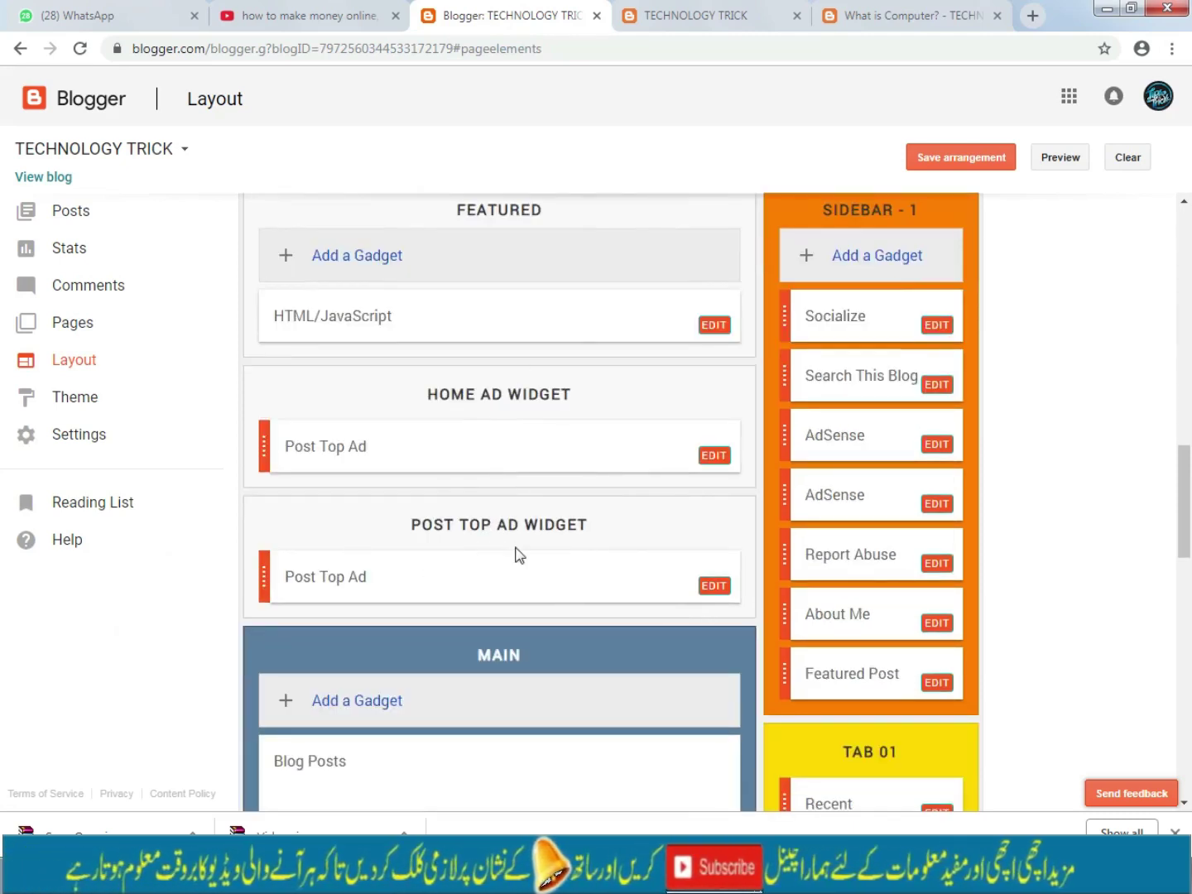
{"action": "scroll", "coordinate": [517, 553], "scroll_direction": "down", "scroll_amount": 2}
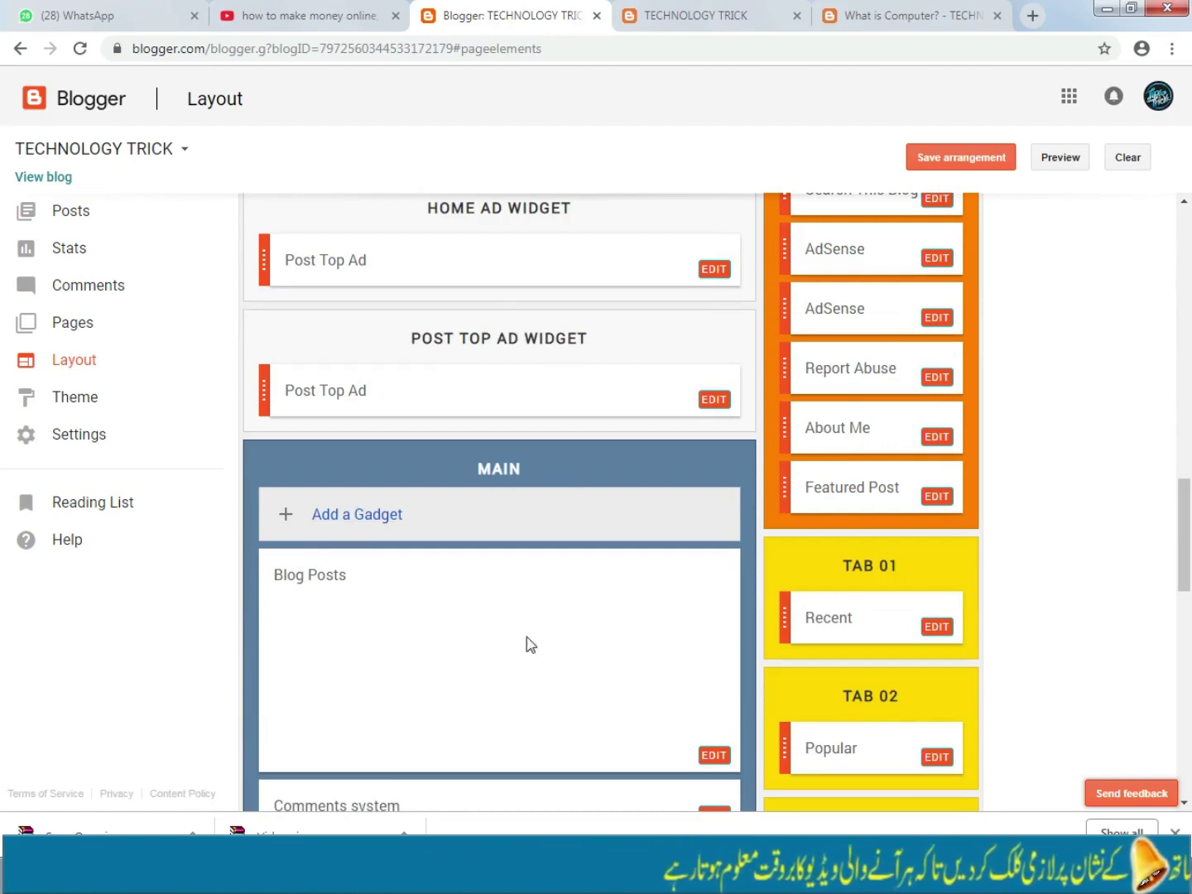
{"action": "left_click", "coordinate": [667, 11]}
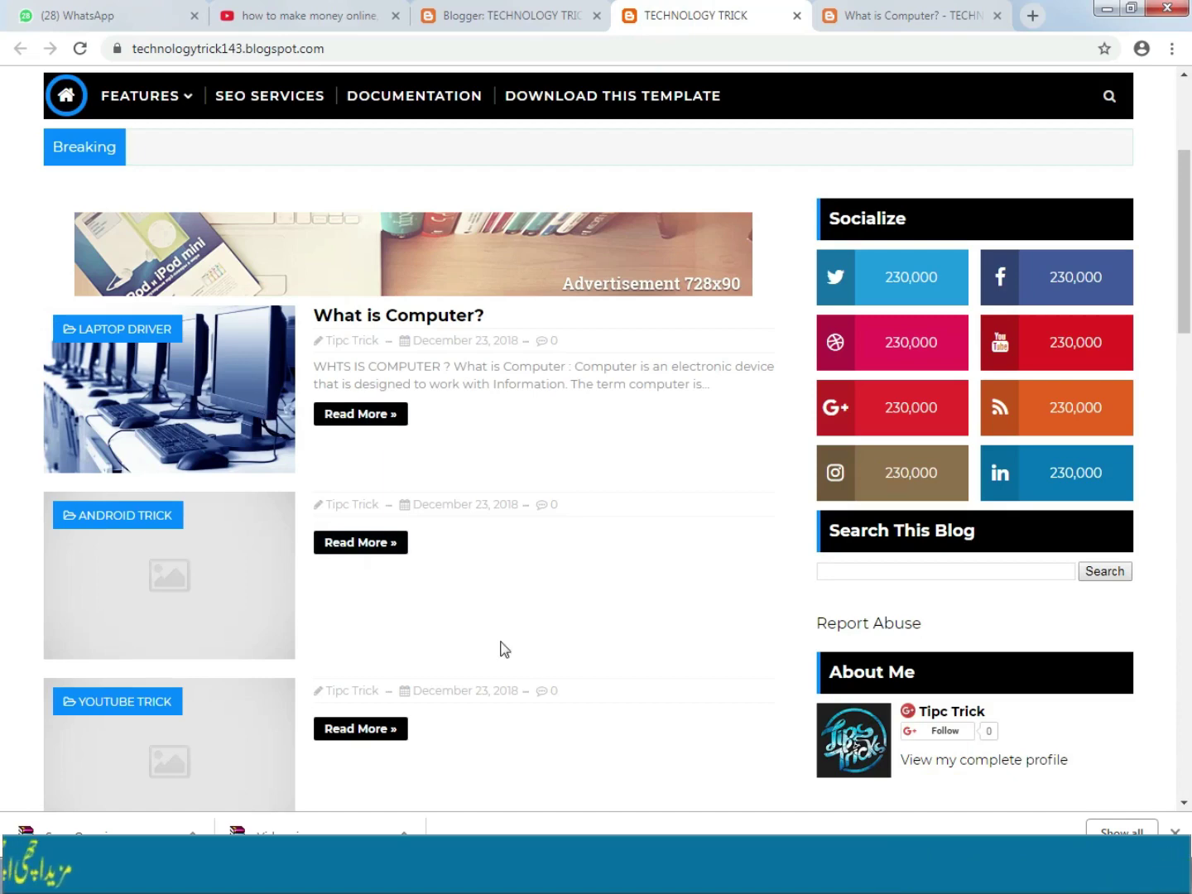
{"action": "scroll", "coordinate": [504, 649], "scroll_direction": "down", "scroll_amount": 1}
{"action": "left_click", "coordinate": [496, 14]}
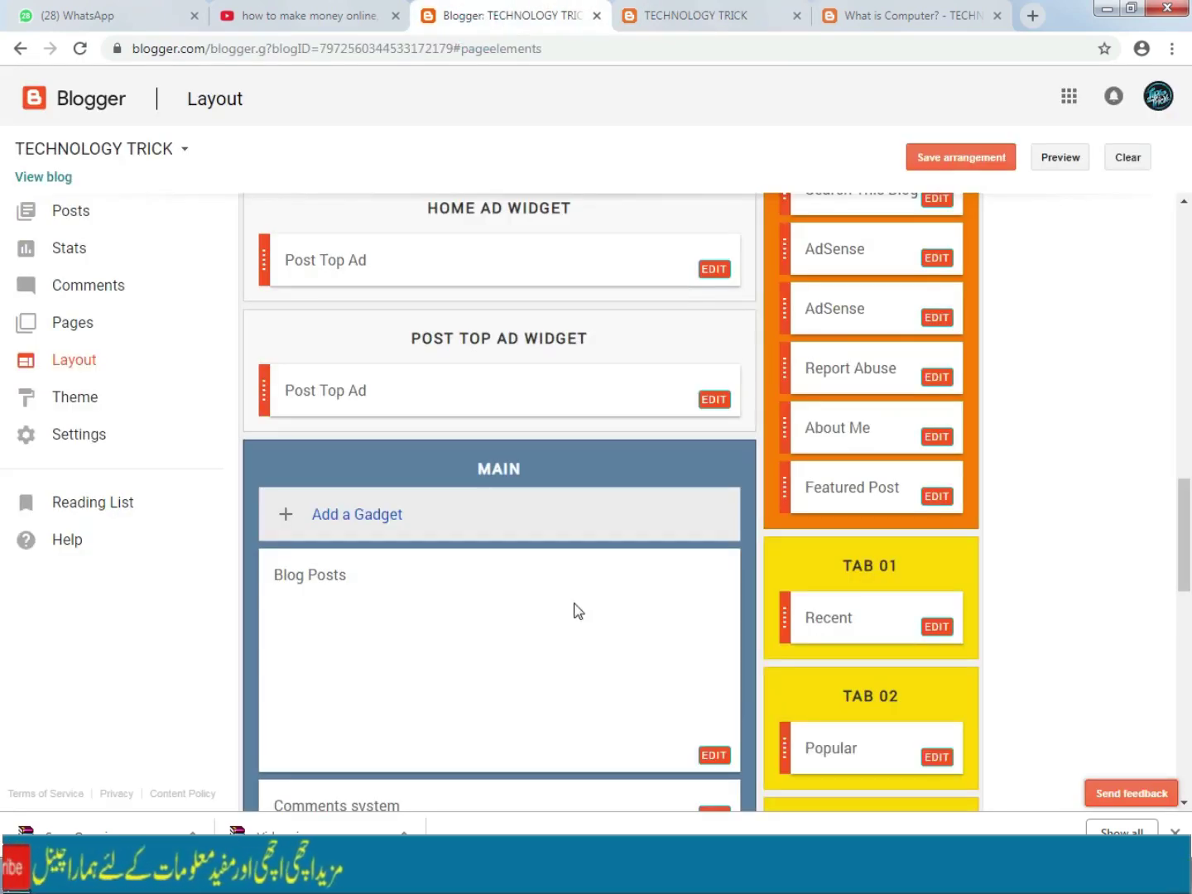
{"action": "scroll", "coordinate": [577, 611], "scroll_direction": "down", "scroll_amount": 3}
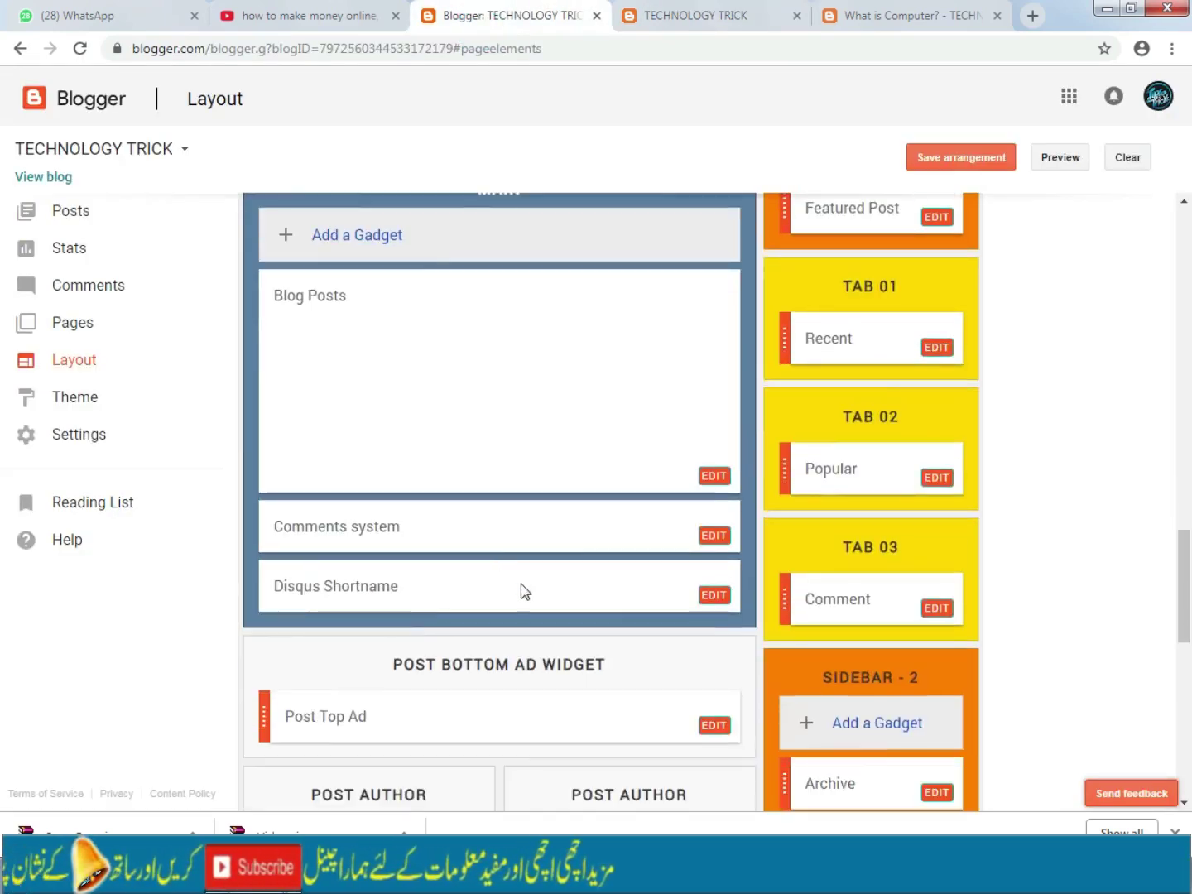
{"action": "scroll", "coordinate": [522, 592], "scroll_direction": "down", "scroll_amount": 2}
Examine the post list and sidebar on the blog's home page, down to the Recent, Popular and Comment tabs and Archive
{"action": "left_click", "coordinate": [686, 13]}
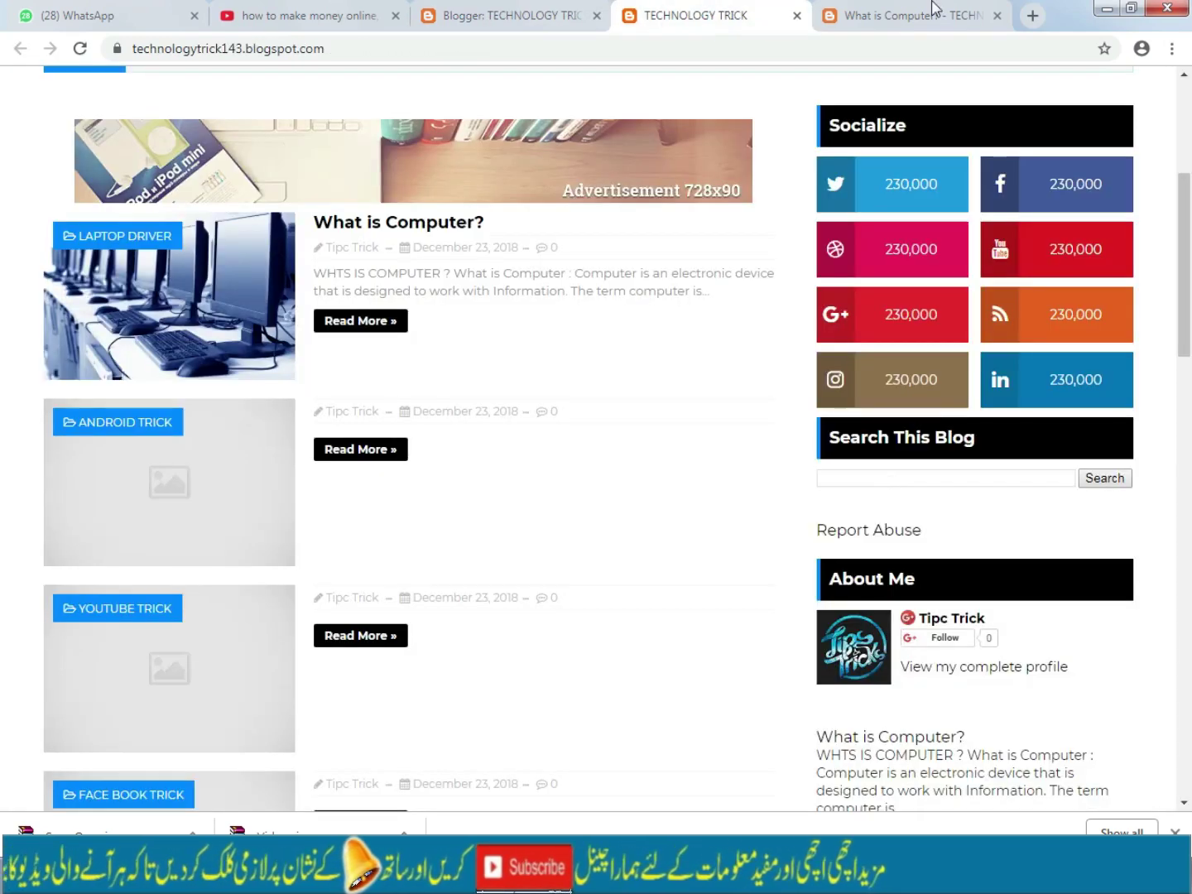
{"action": "scroll", "coordinate": [933, 406], "scroll_direction": "down", "scroll_amount": 5}
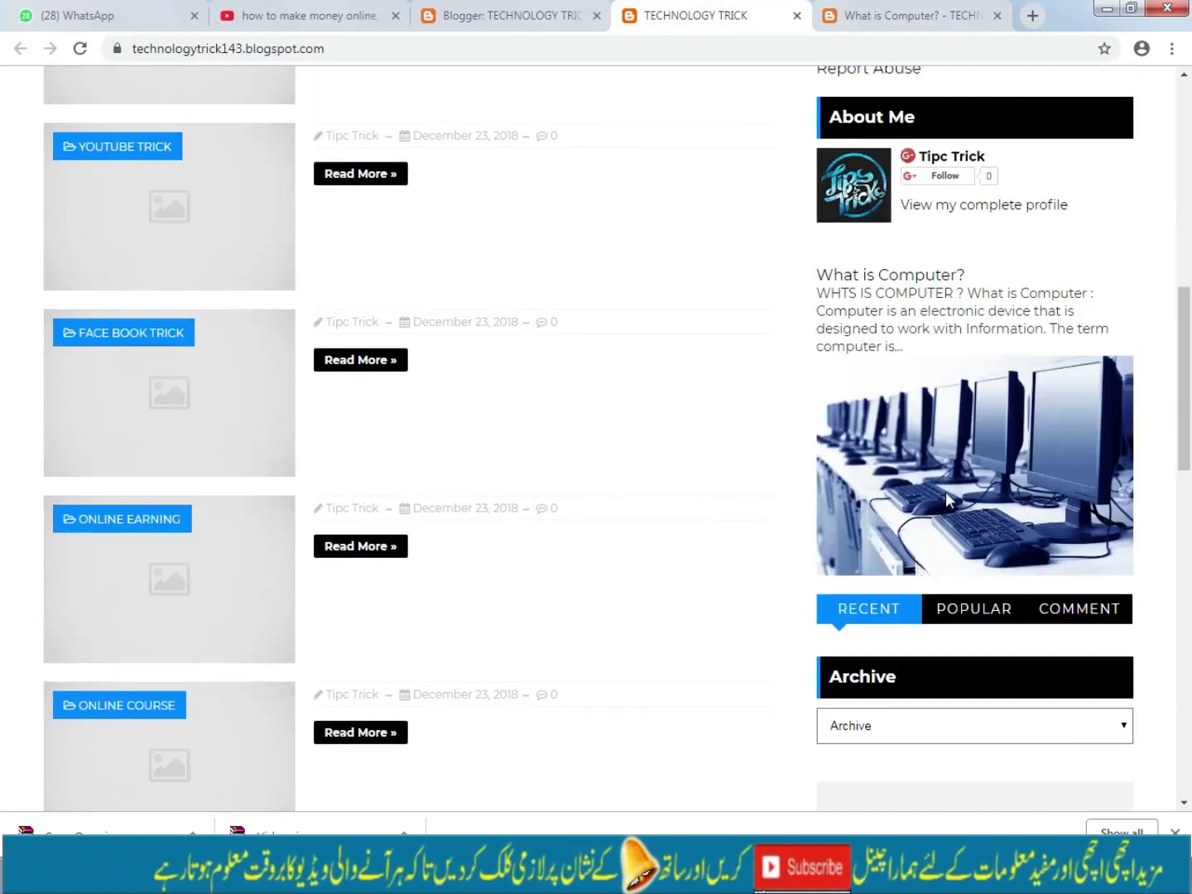
{"action": "scroll", "coordinate": [945, 491], "scroll_direction": "up", "scroll_amount": 6}
{"action": "scroll", "coordinate": [946, 506], "scroll_direction": "up", "scroll_amount": 3}
{"action": "scroll", "coordinate": [920, 481], "scroll_direction": "down", "scroll_amount": 3}
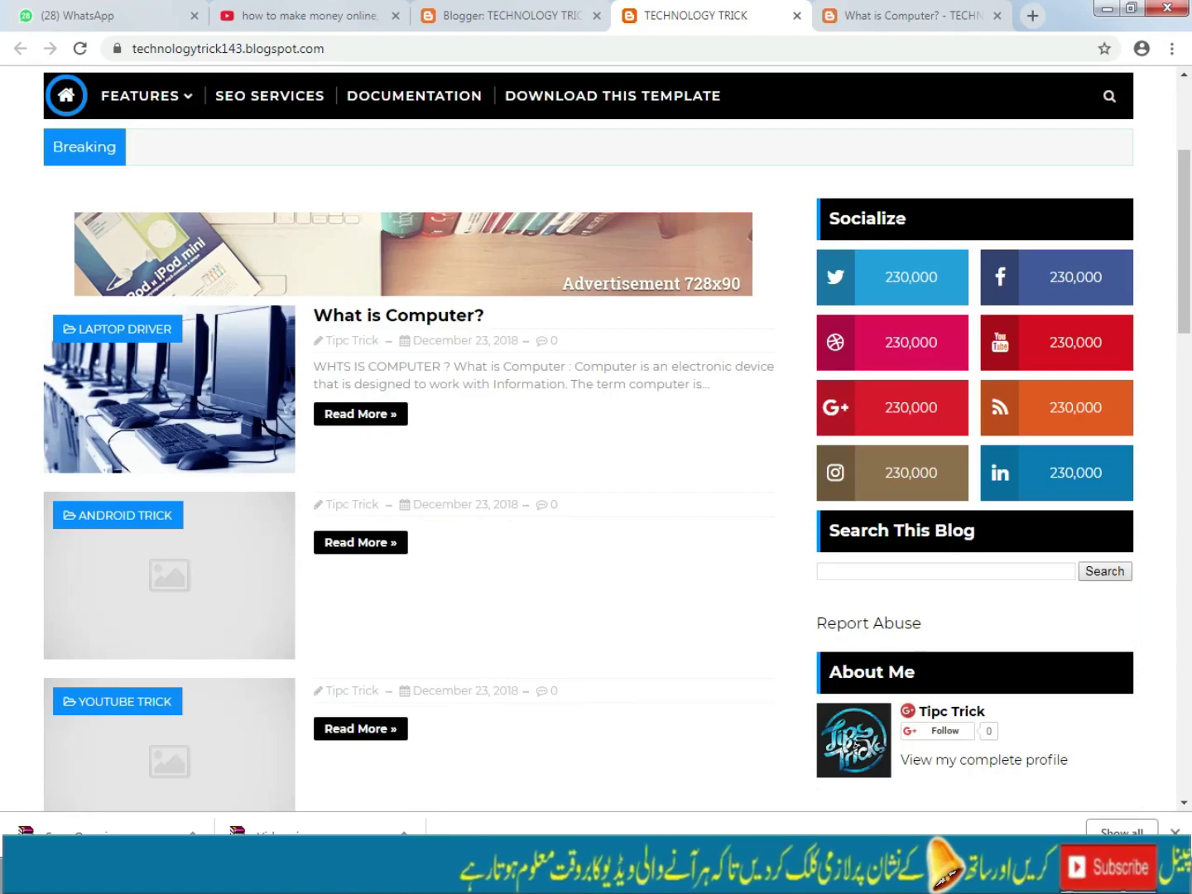
Match the Sidebar - 1 gadgets in the layout, from Socialize to Featured Post, to the sidebar of the live blog
{"action": "left_click", "coordinate": [513, 15]}
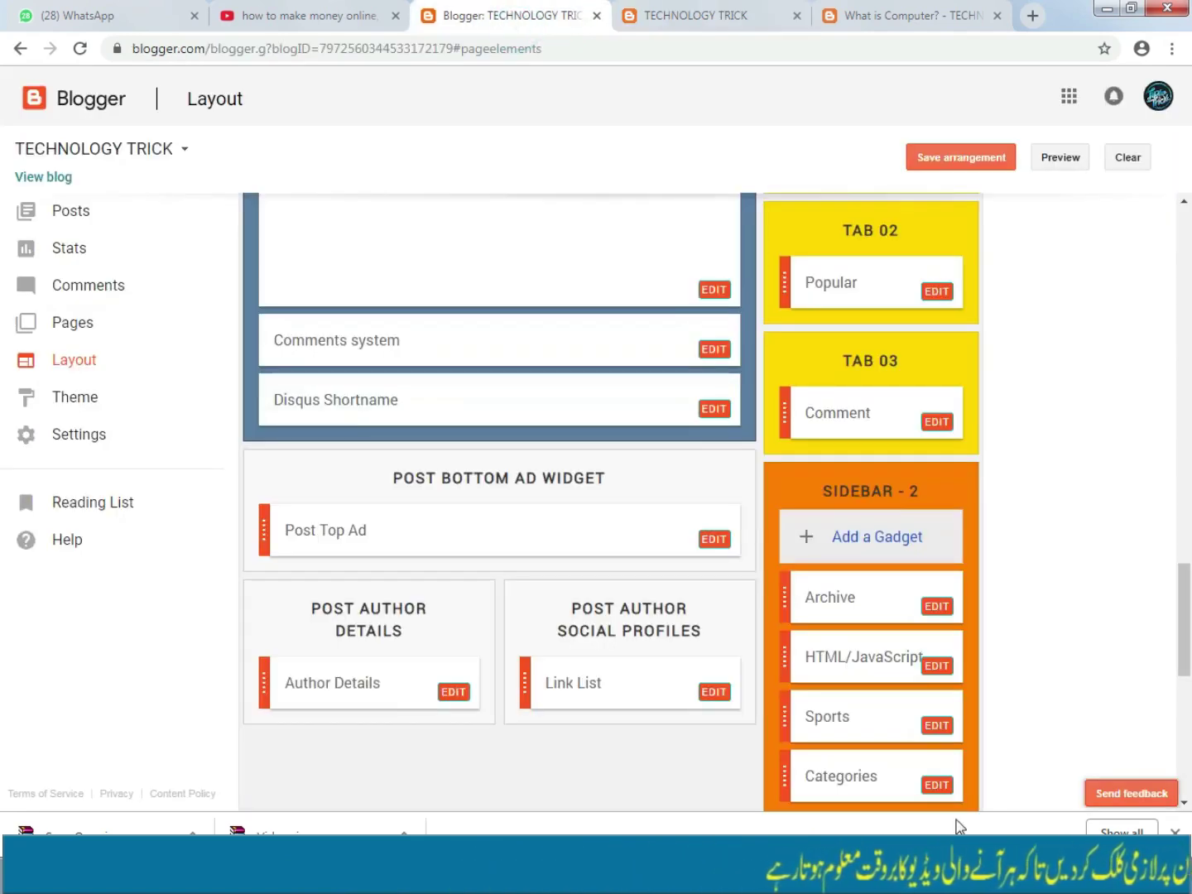
{"action": "scroll", "coordinate": [881, 605], "scroll_direction": "up", "scroll_amount": 9}
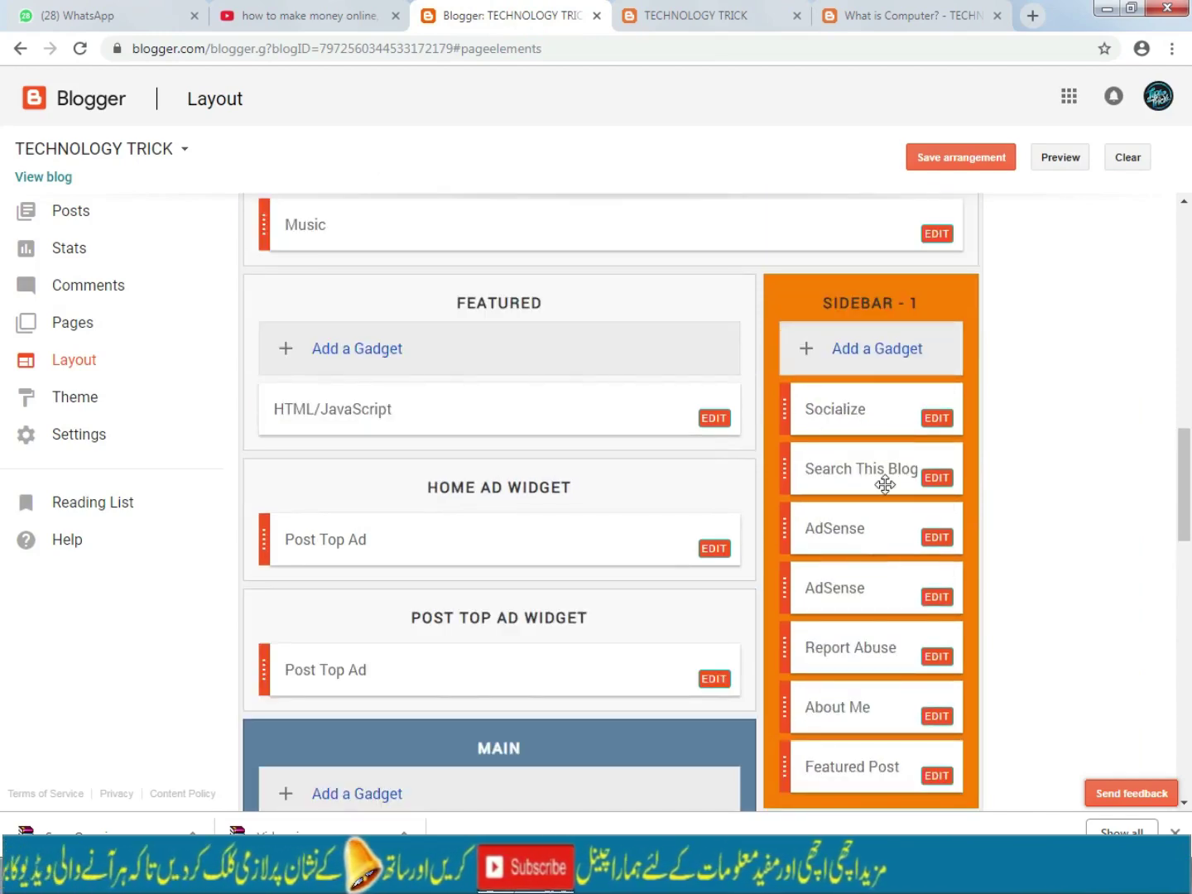
{"action": "left_click", "coordinate": [741, 21]}
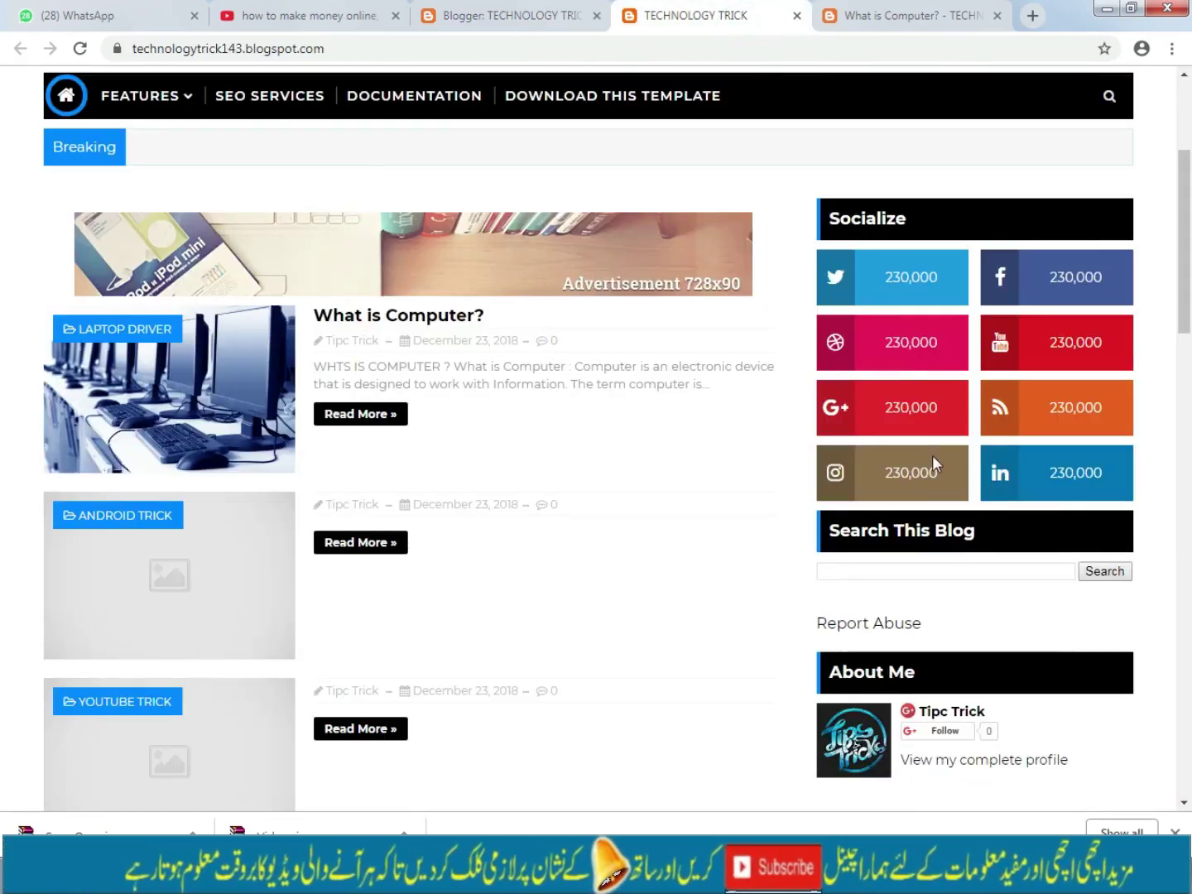
{"action": "scroll", "coordinate": [933, 455], "scroll_direction": "down", "scroll_amount": 2}
{"action": "left_click", "coordinate": [554, 11]}
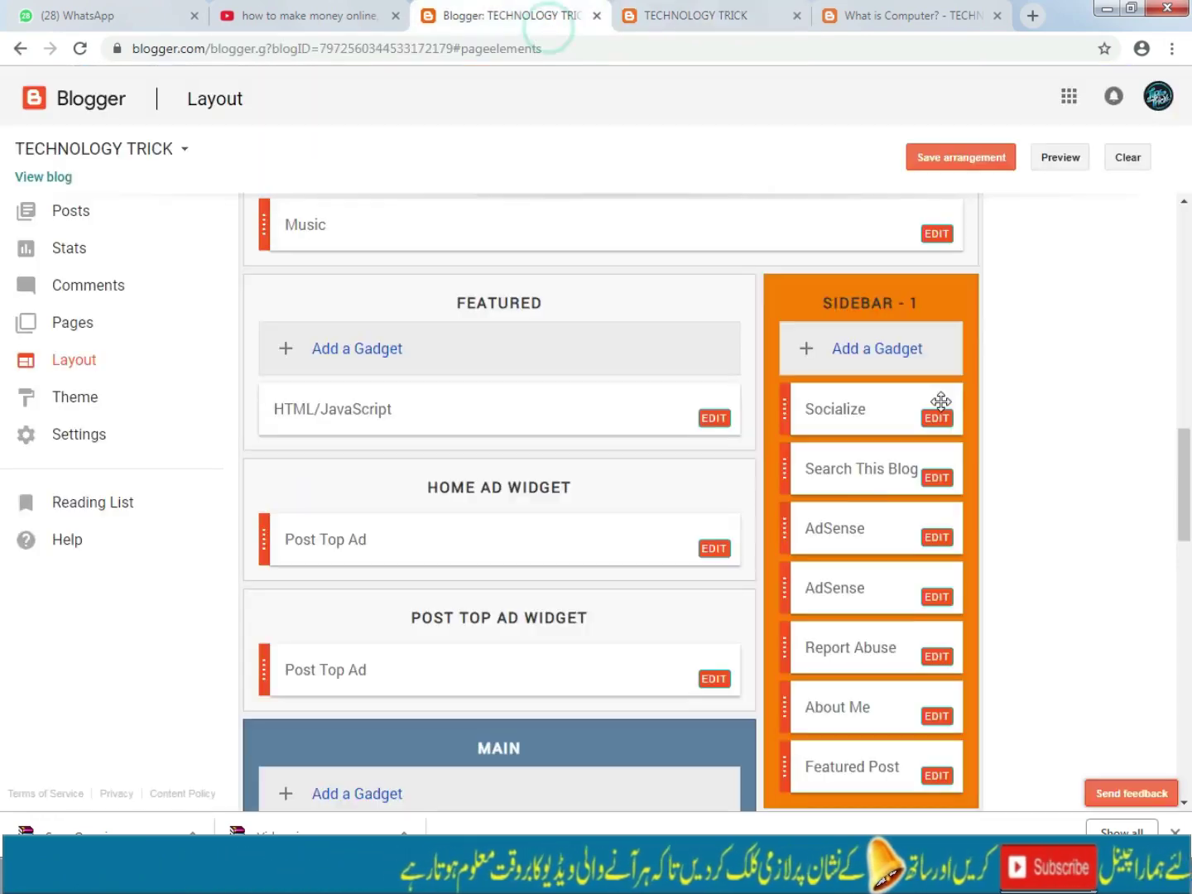
{"action": "left_click", "coordinate": [716, 10]}
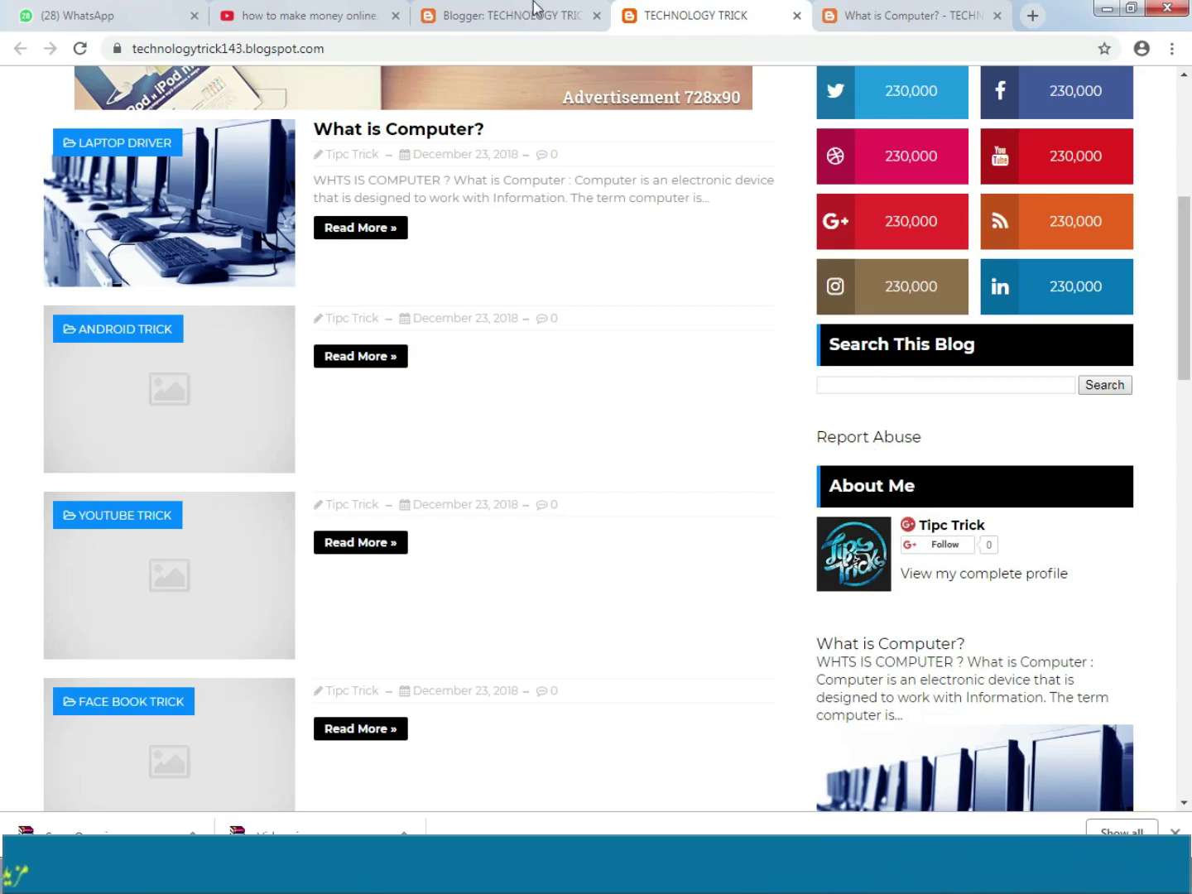
{"action": "left_click", "coordinate": [507, 9]}
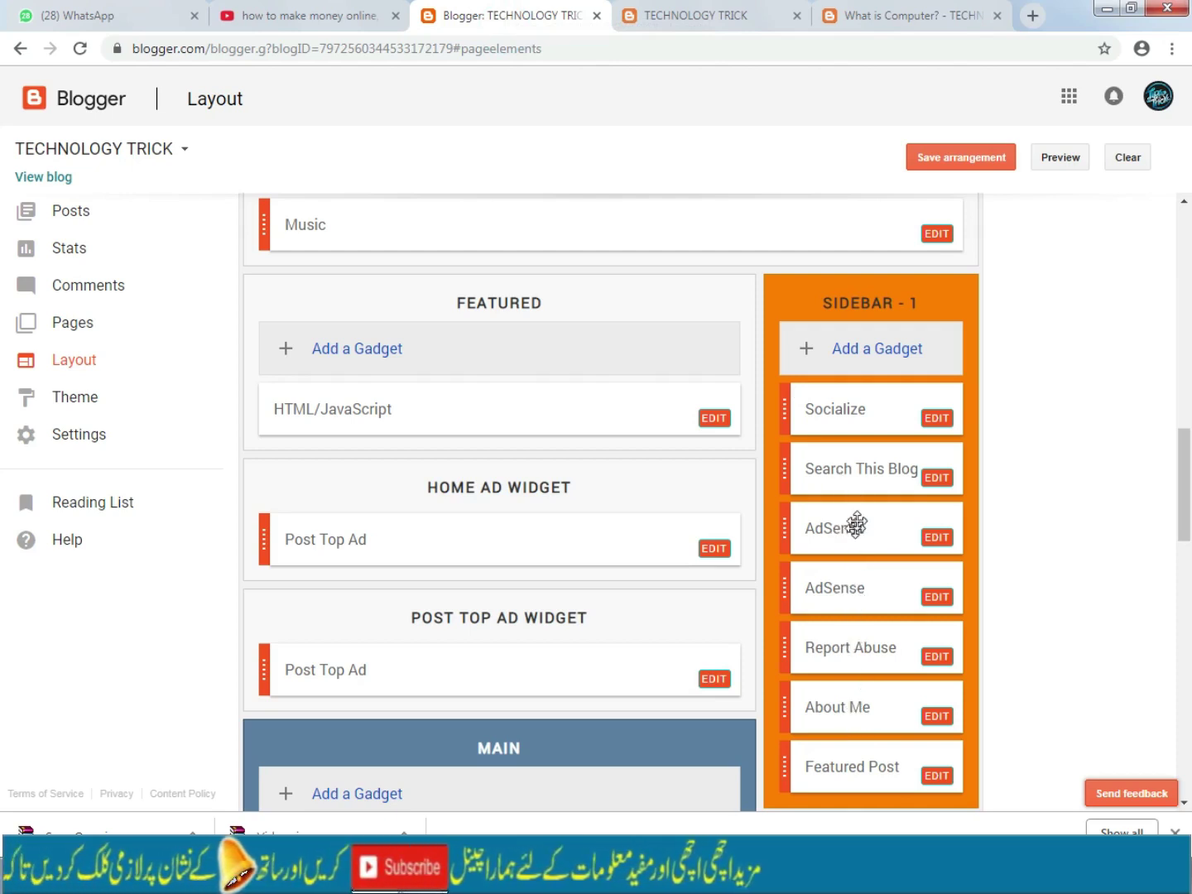
Review the layout's remaining sections: the three tabs, Sidebar - 2, Bottom-Menu, the footer widgets and Conform
{"action": "scroll", "coordinate": [884, 465], "scroll_direction": "down", "scroll_amount": 1}
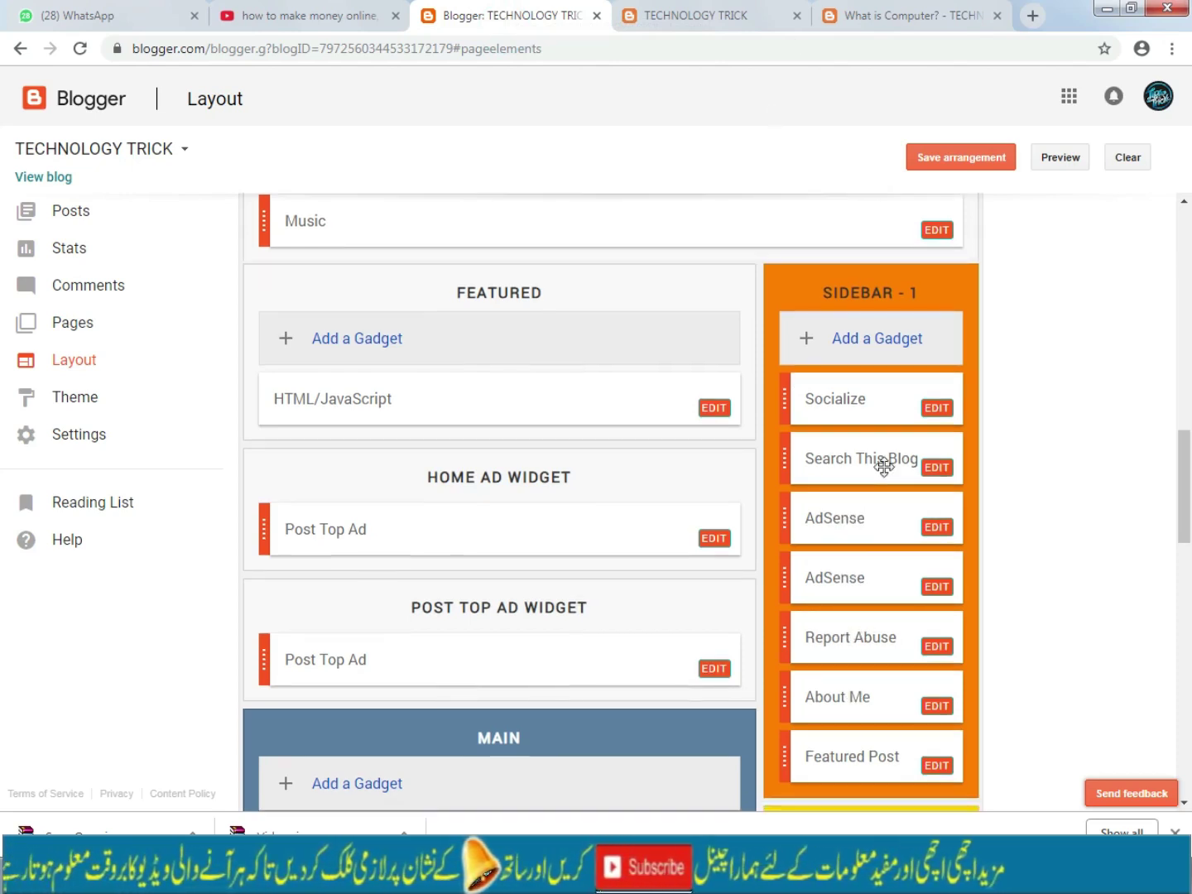
{"action": "scroll", "coordinate": [845, 461], "scroll_direction": "down", "scroll_amount": 8}
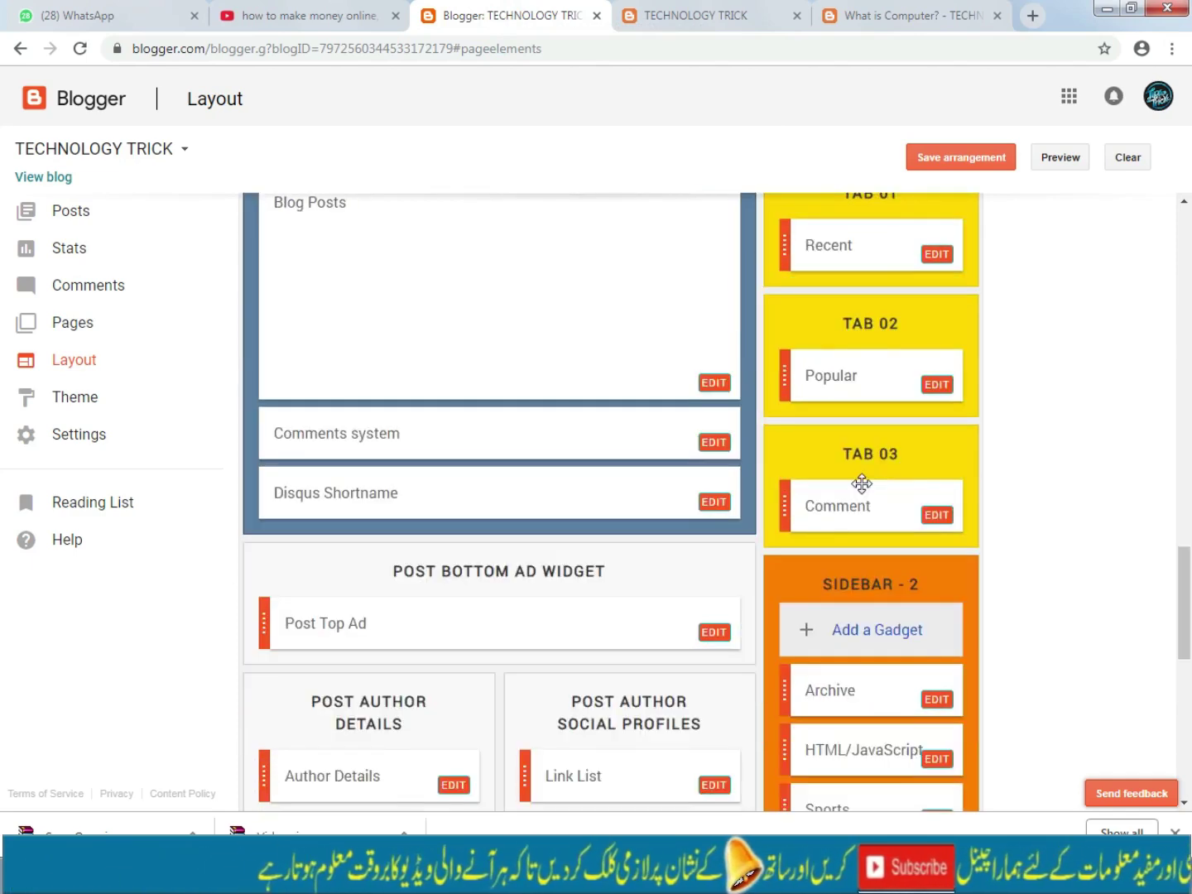
{"action": "scroll", "coordinate": [862, 483], "scroll_direction": "down", "scroll_amount": 5}
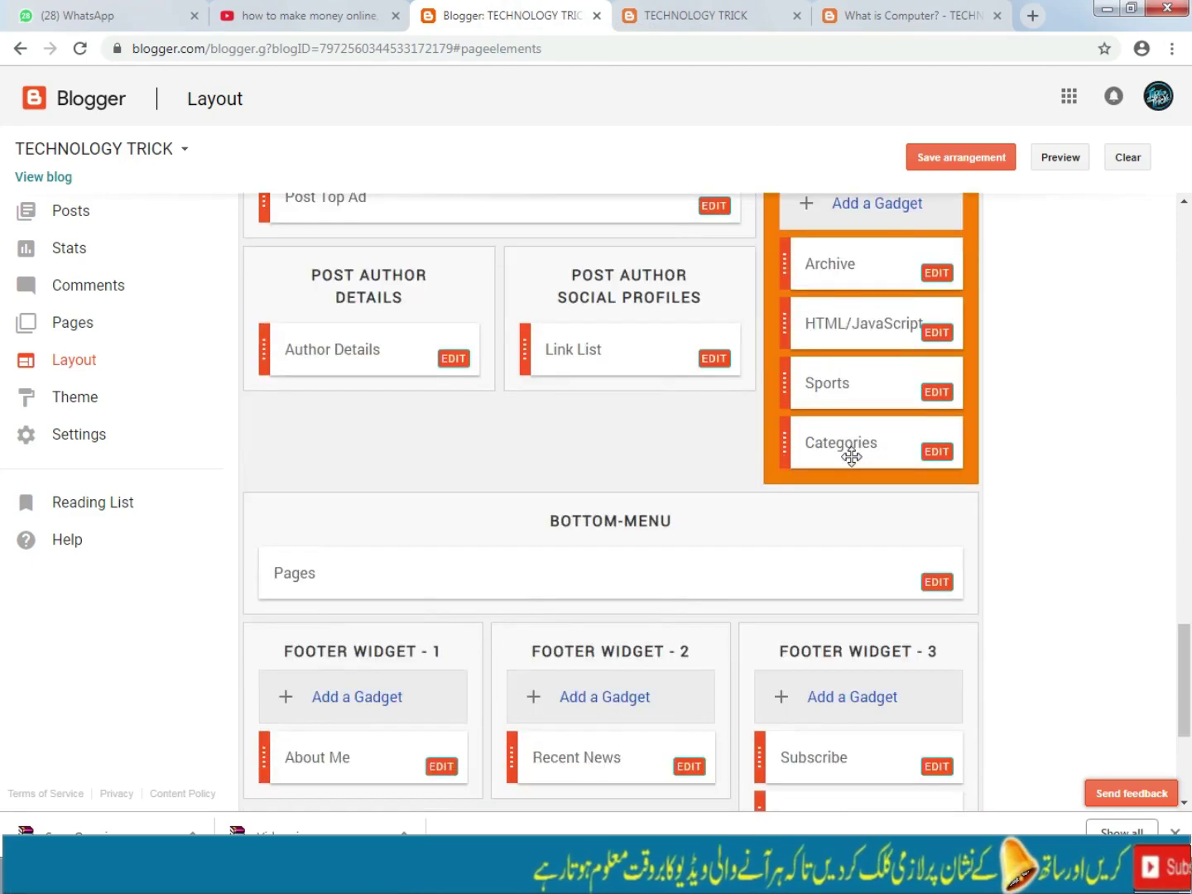
{"action": "scroll", "coordinate": [851, 457], "scroll_direction": "down", "scroll_amount": 3}
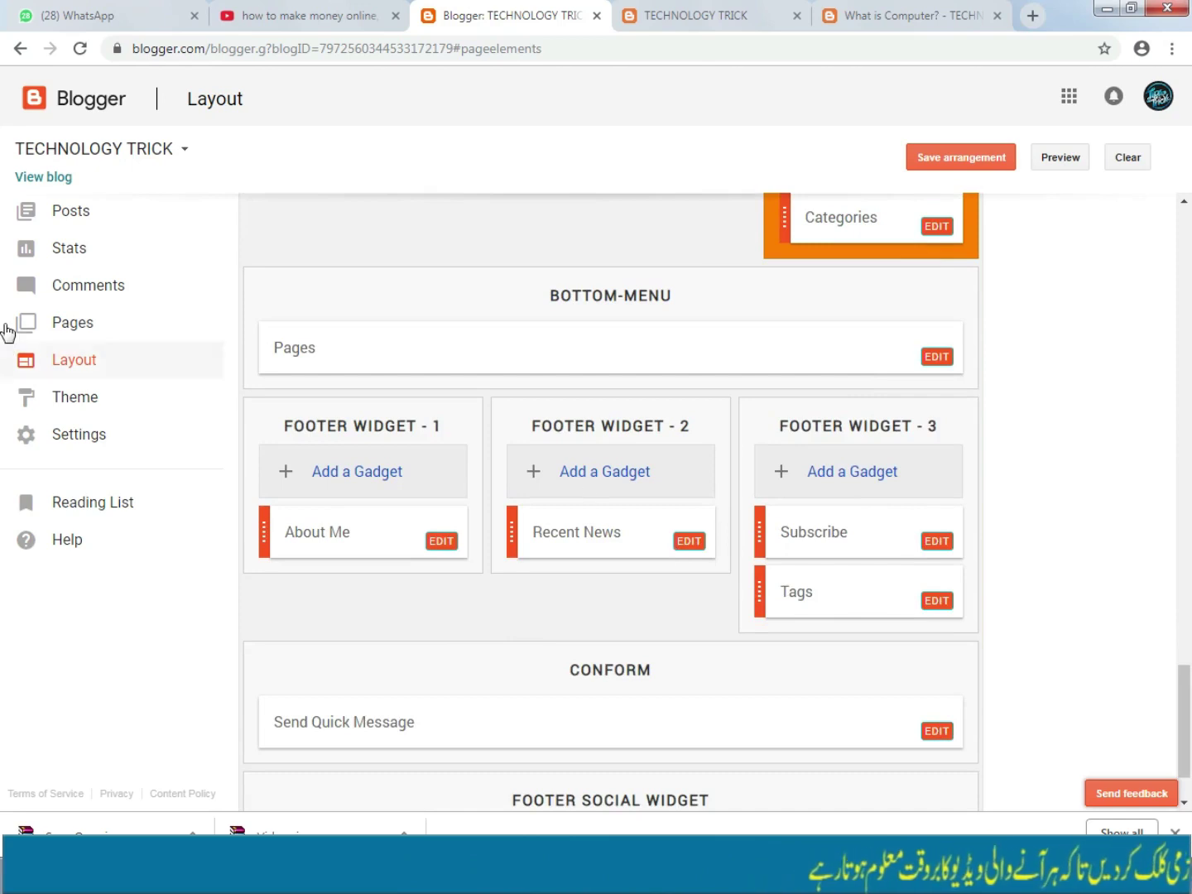
View the blog's list of pages and its Theme page with the live and mobile previews
{"action": "left_click", "coordinate": [48, 325]}
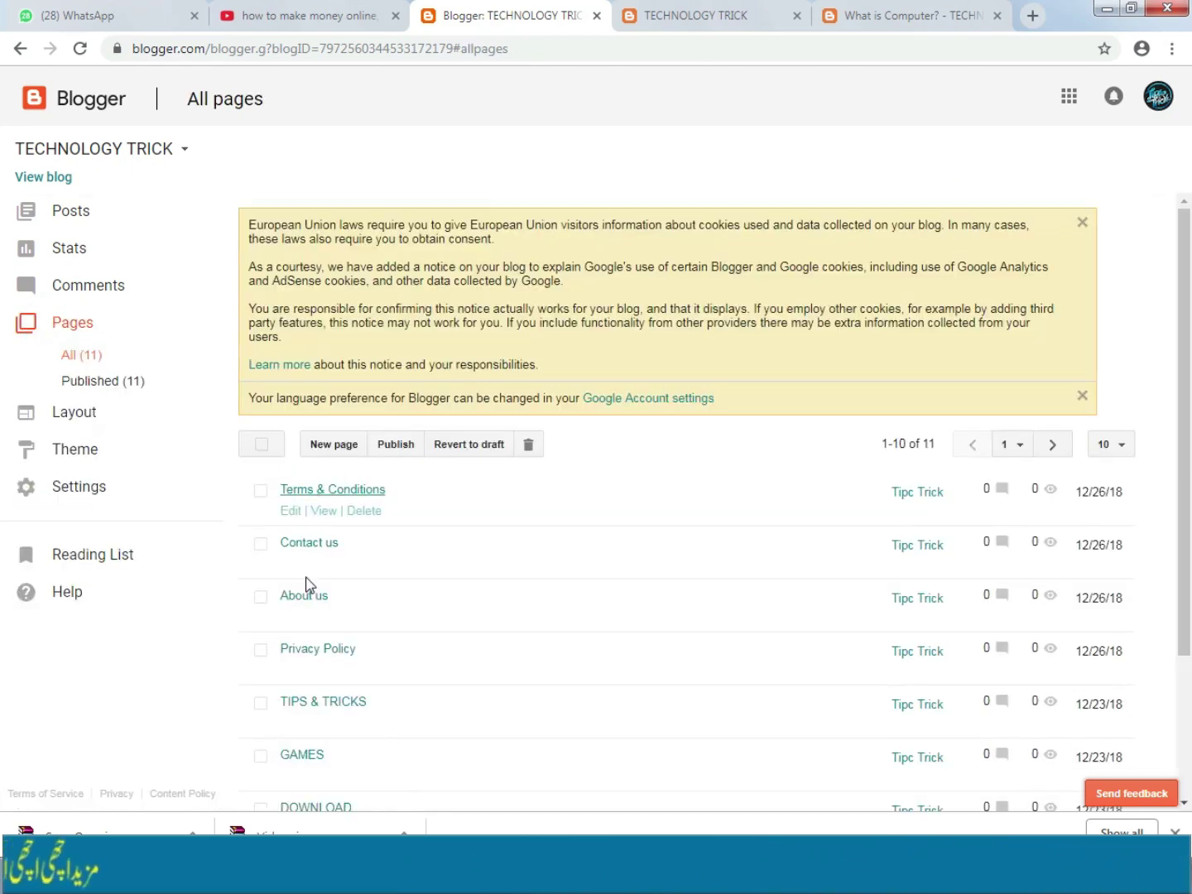
{"action": "left_click", "coordinate": [81, 450]}
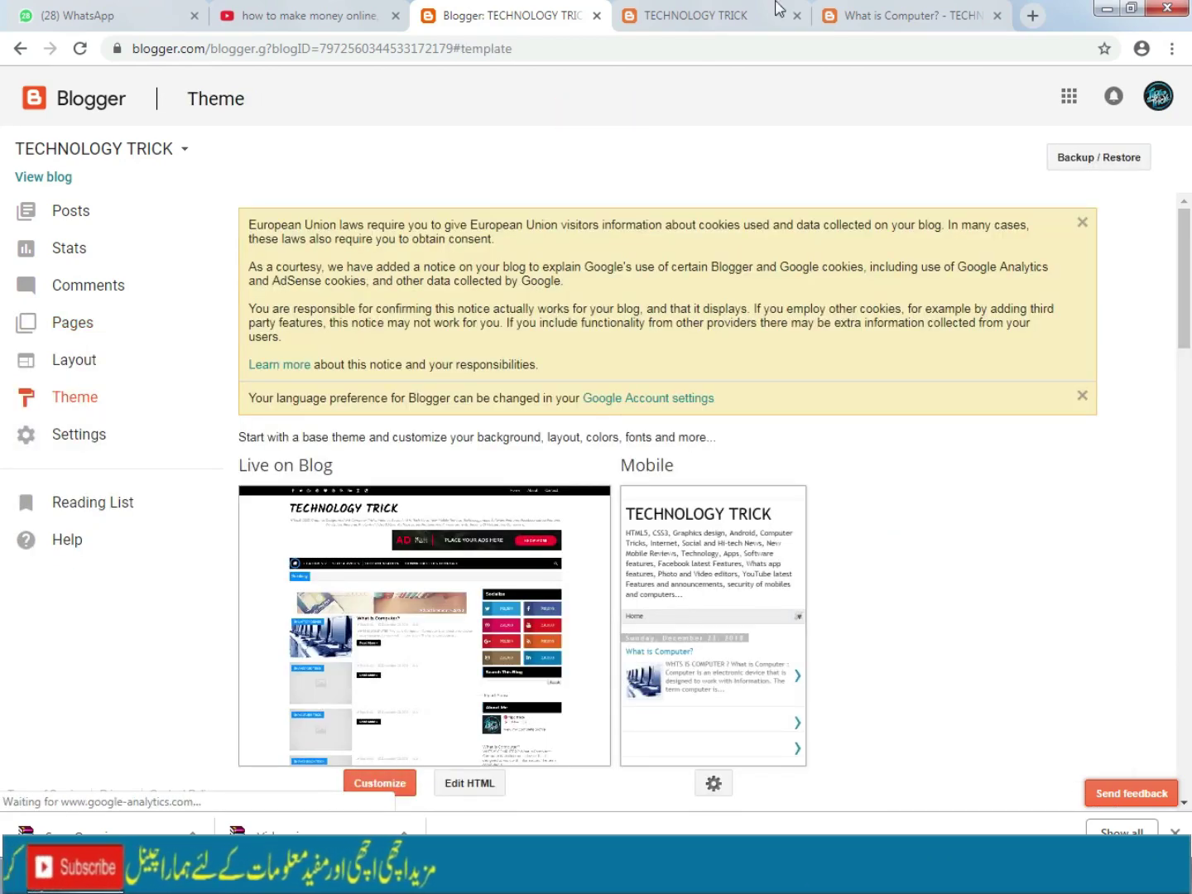
{"action": "scroll", "coordinate": [681, 461], "scroll_direction": "down", "scroll_amount": 3}
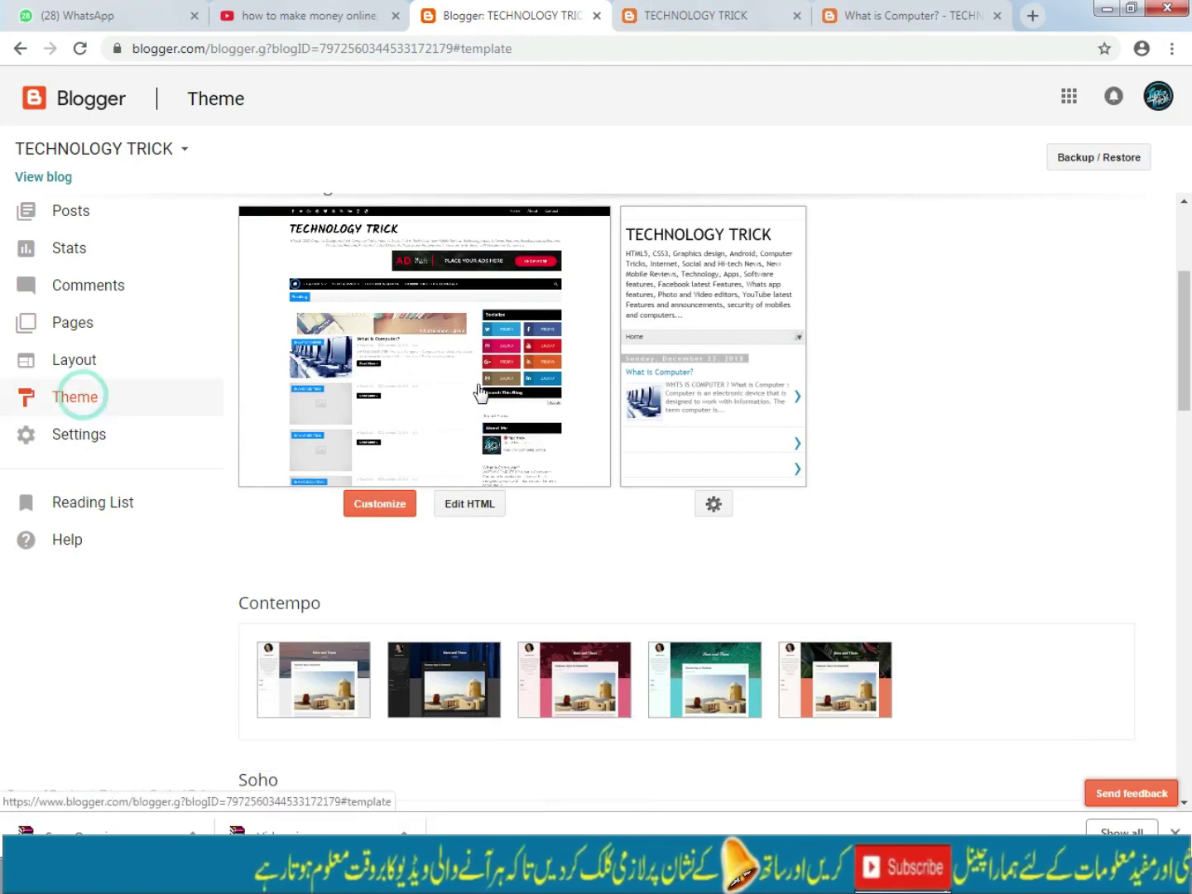
Close the "What is Computer?" post and return to the blog's home page
{"action": "left_click", "coordinate": [732, 15]}
{"action": "left_click", "coordinate": [904, 15]}
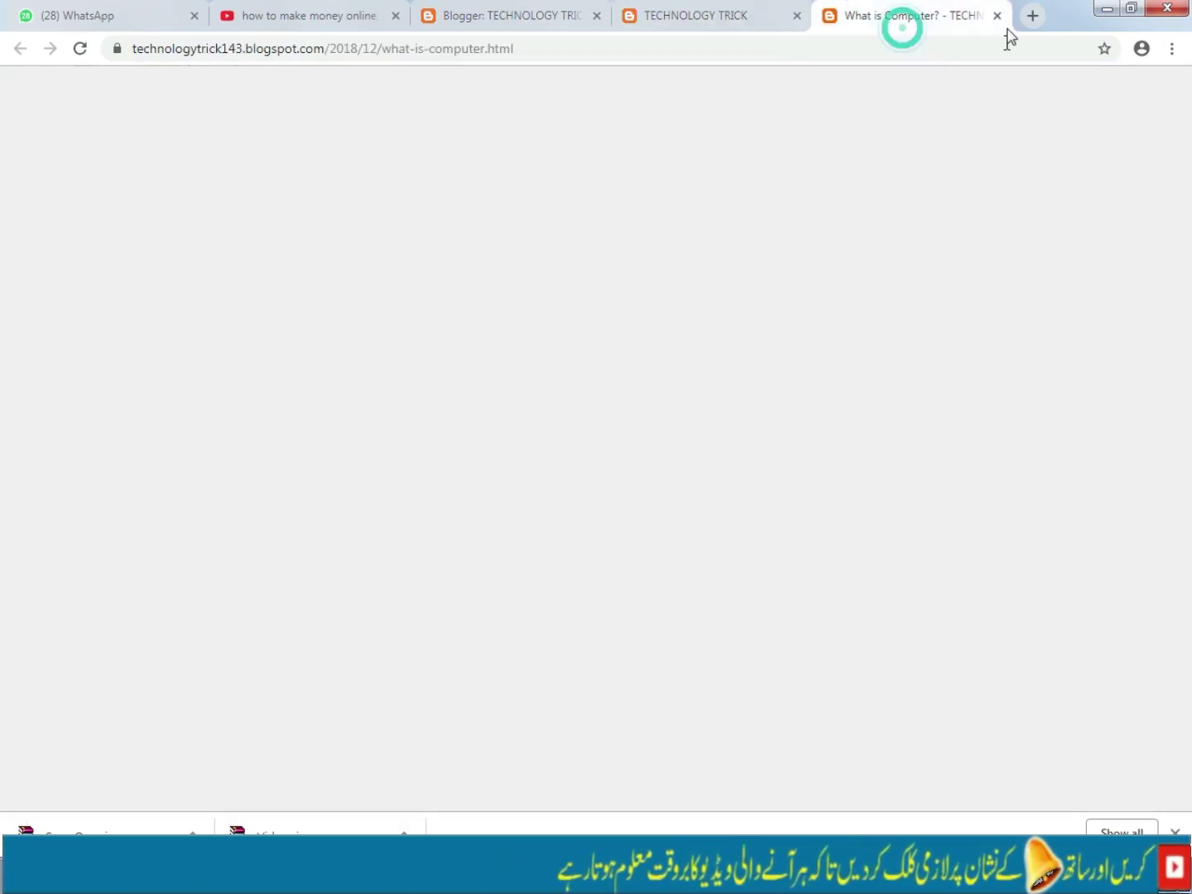
{"action": "left_click", "coordinate": [998, 17]}
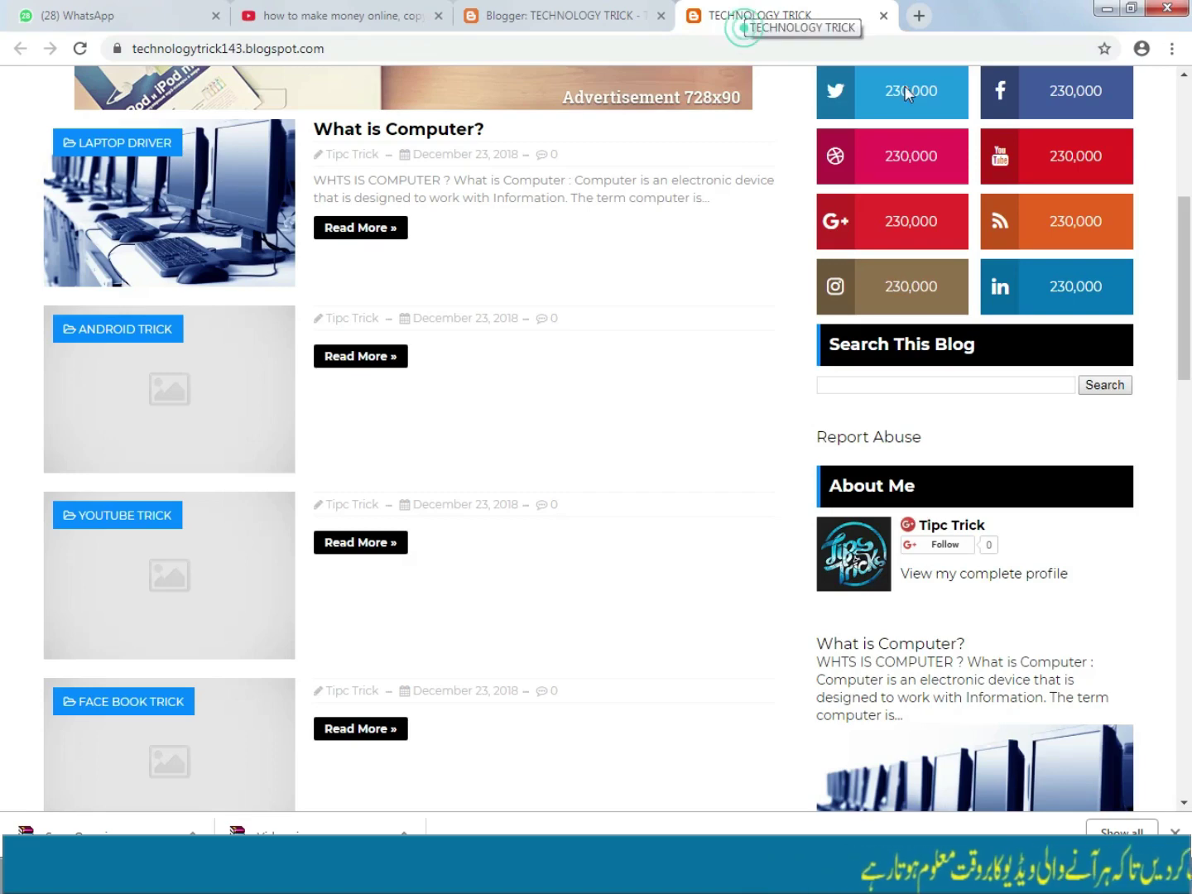
Review the live blog's new design from the header down to the footer, and return to Blogger's Theme page
{"action": "scroll", "coordinate": [1, 170], "scroll_direction": "up", "scroll_amount": 5}
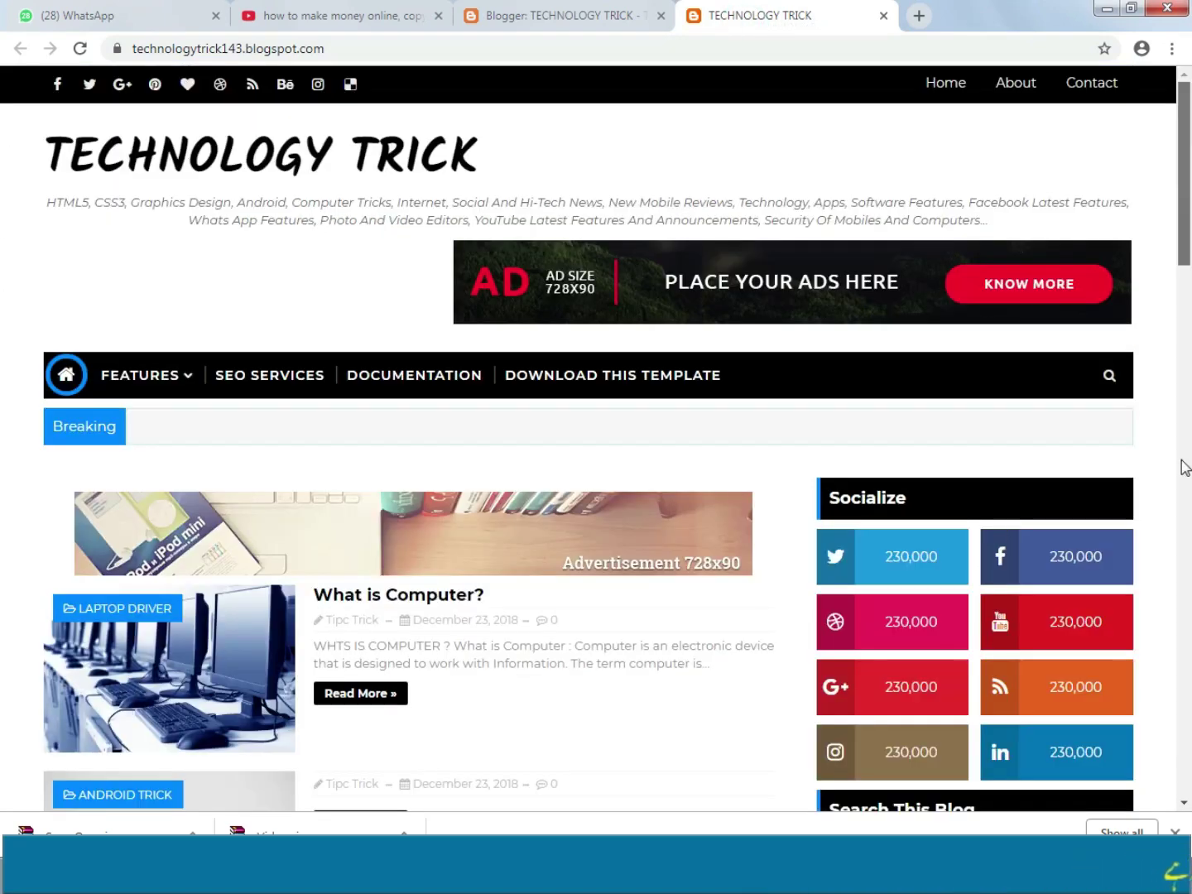
{"action": "scroll", "coordinate": [1186, 468], "scroll_direction": "down", "scroll_amount": 10}
{"action": "scroll", "coordinate": [1186, 533], "scroll_direction": "down", "scroll_amount": 5}
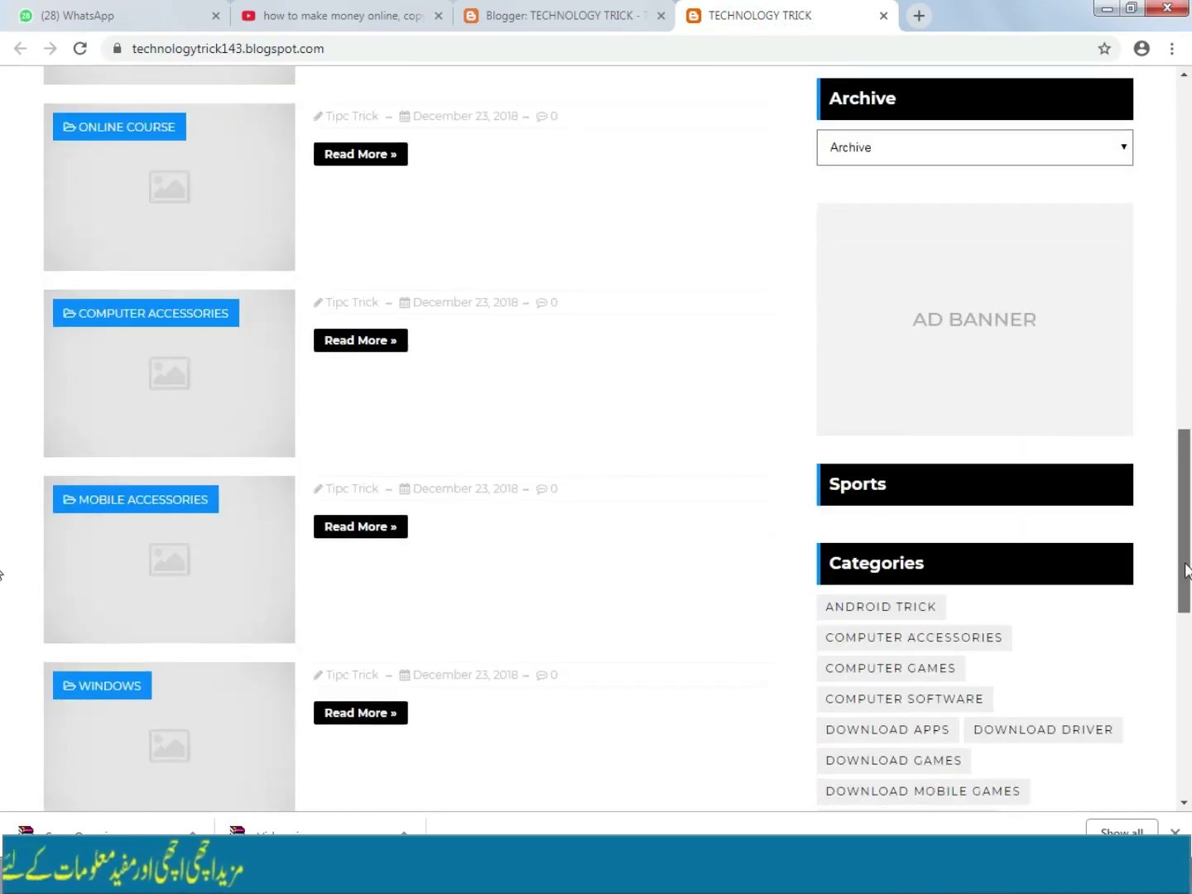
{"action": "scroll", "coordinate": [1187, 611], "scroll_direction": "down", "scroll_amount": 5}
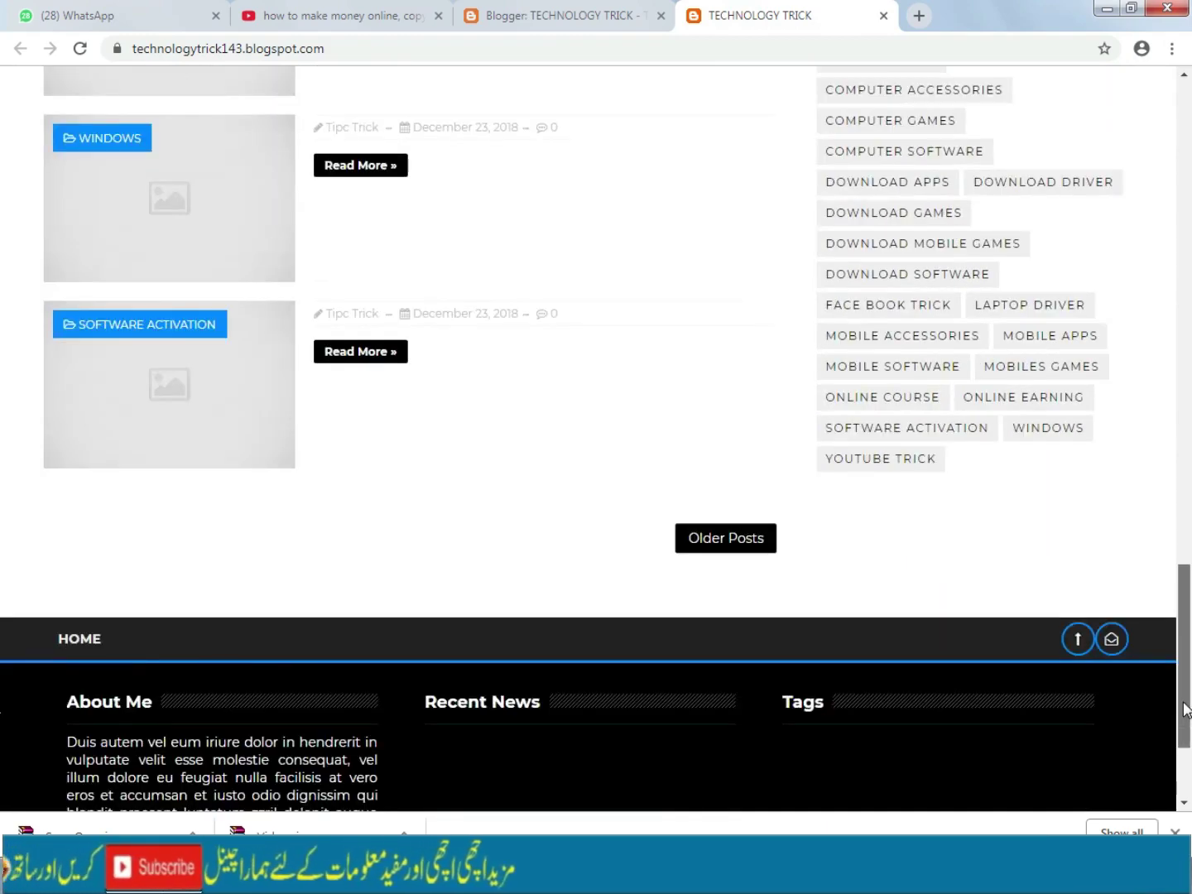
{"action": "scroll", "coordinate": [177, 666], "scroll_direction": "down", "scroll_amount": 2}
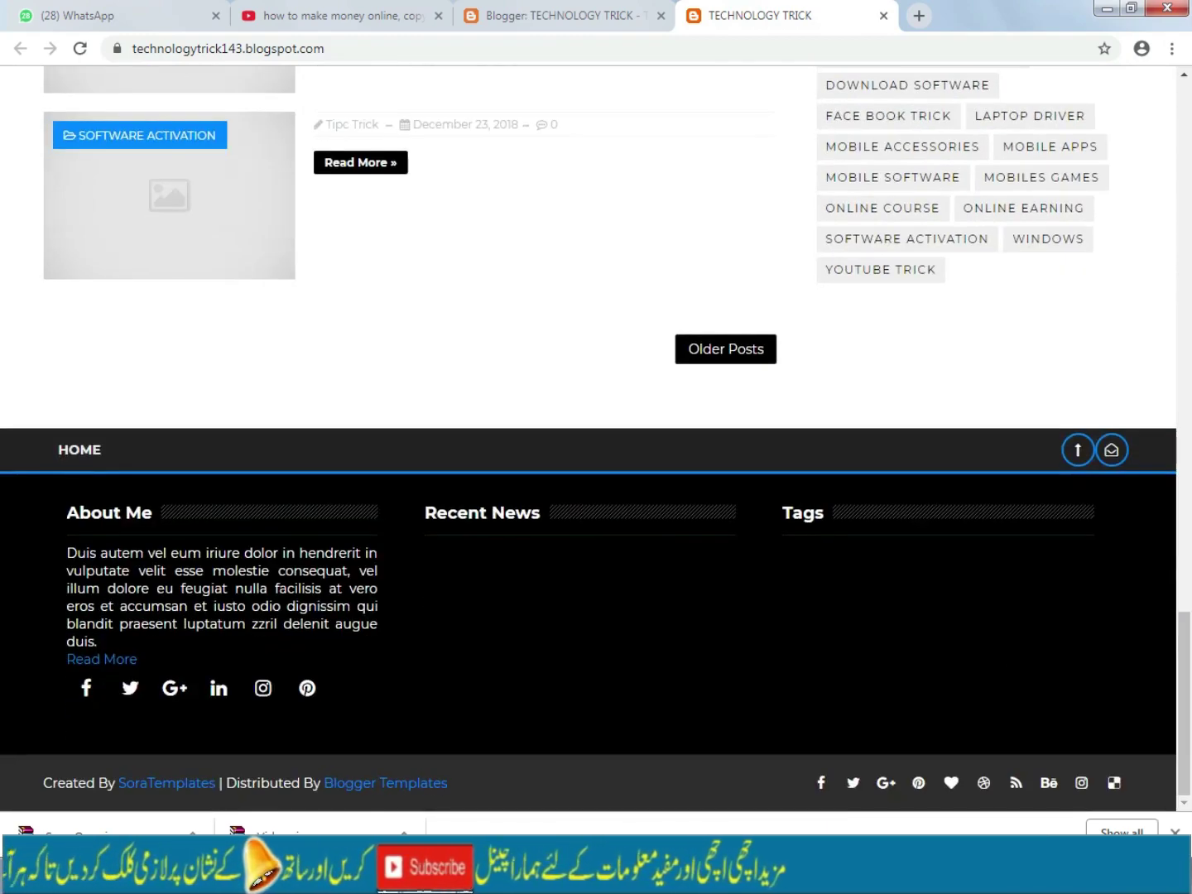
{"action": "scroll", "coordinate": [394, 473], "scroll_direction": "up", "scroll_amount": 9}
{"action": "scroll", "coordinate": [556, 473], "scroll_direction": "up", "scroll_amount": 15}
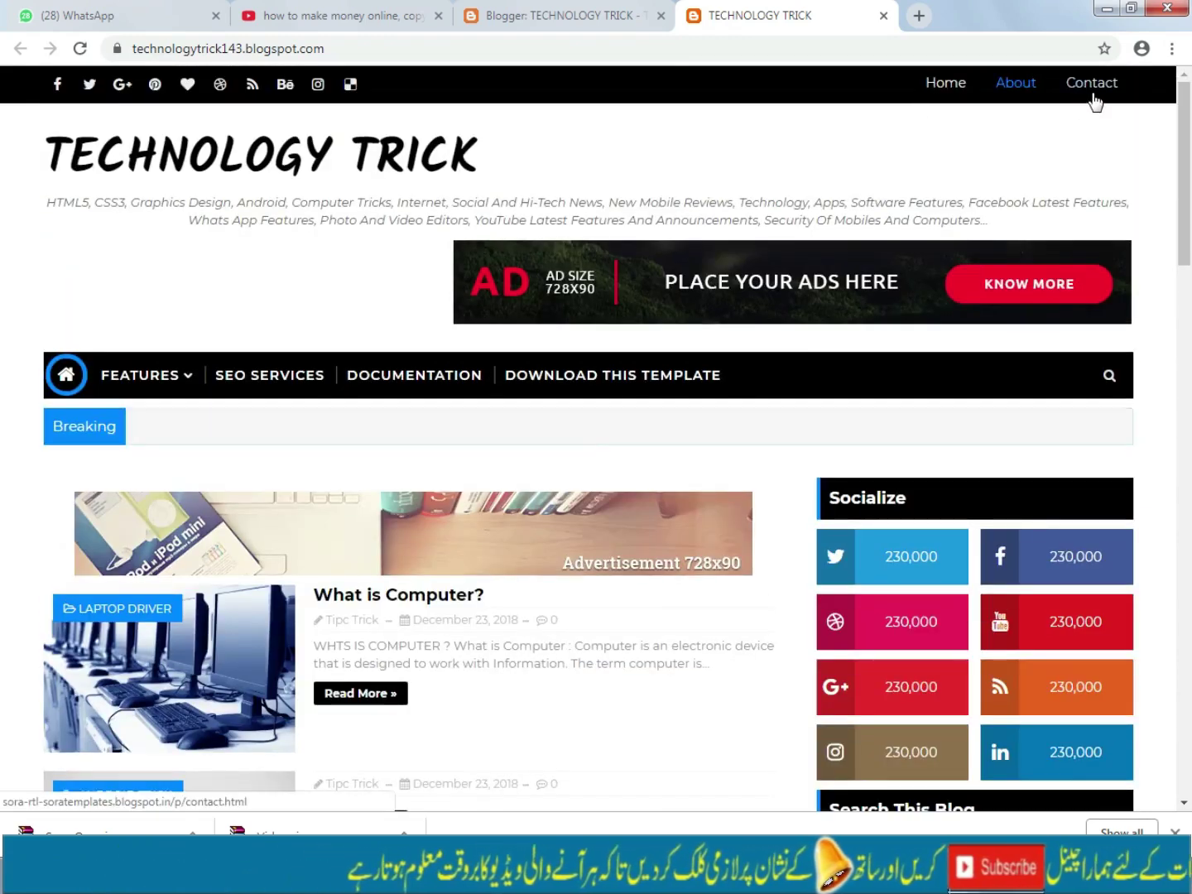
{"action": "left_click", "coordinate": [597, 12]}
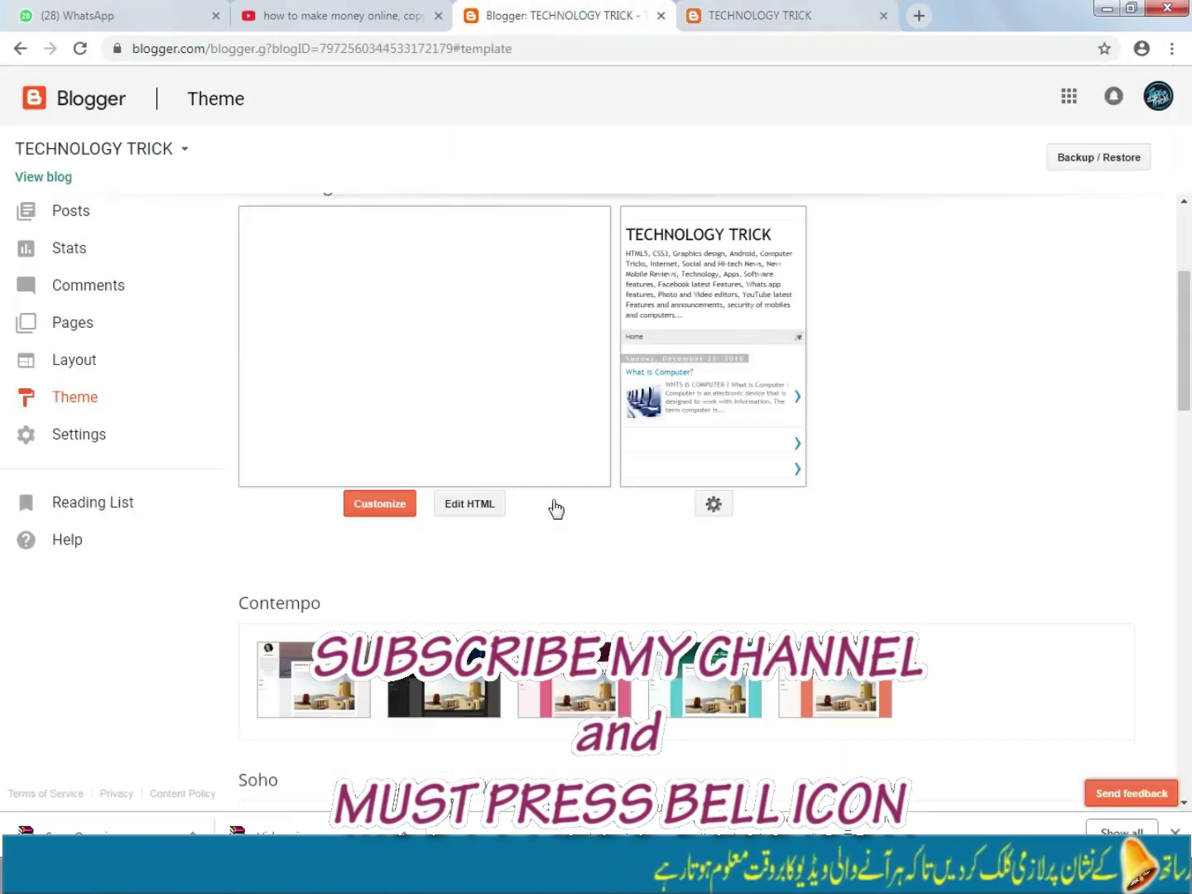